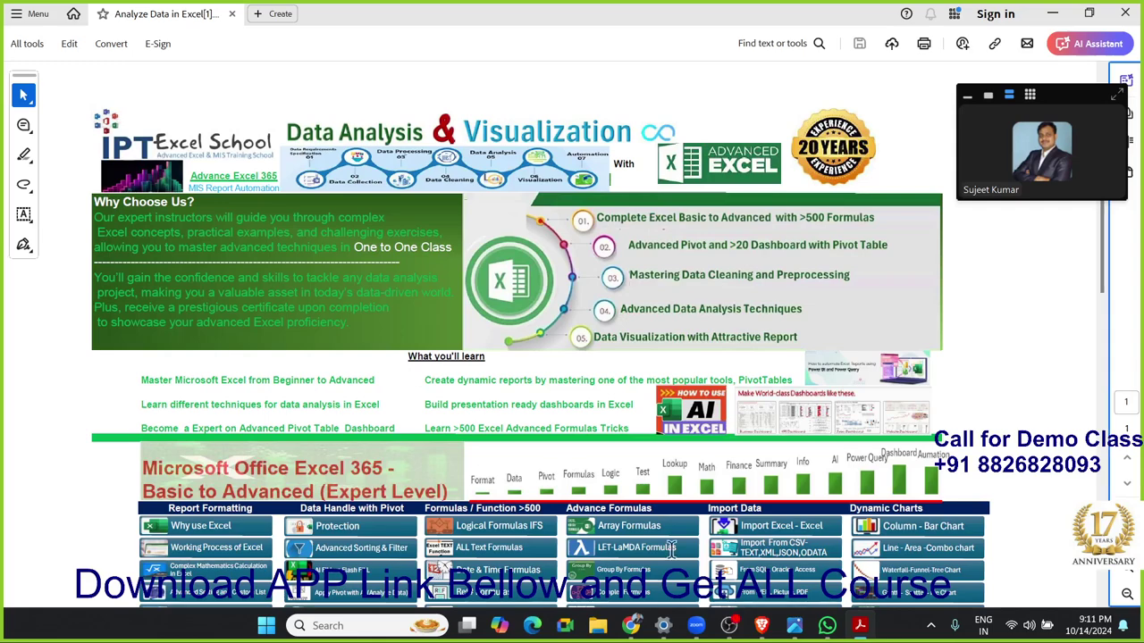
Mark the brochure's numbered course list and select its first two course lines
mouse_move(729, 625)
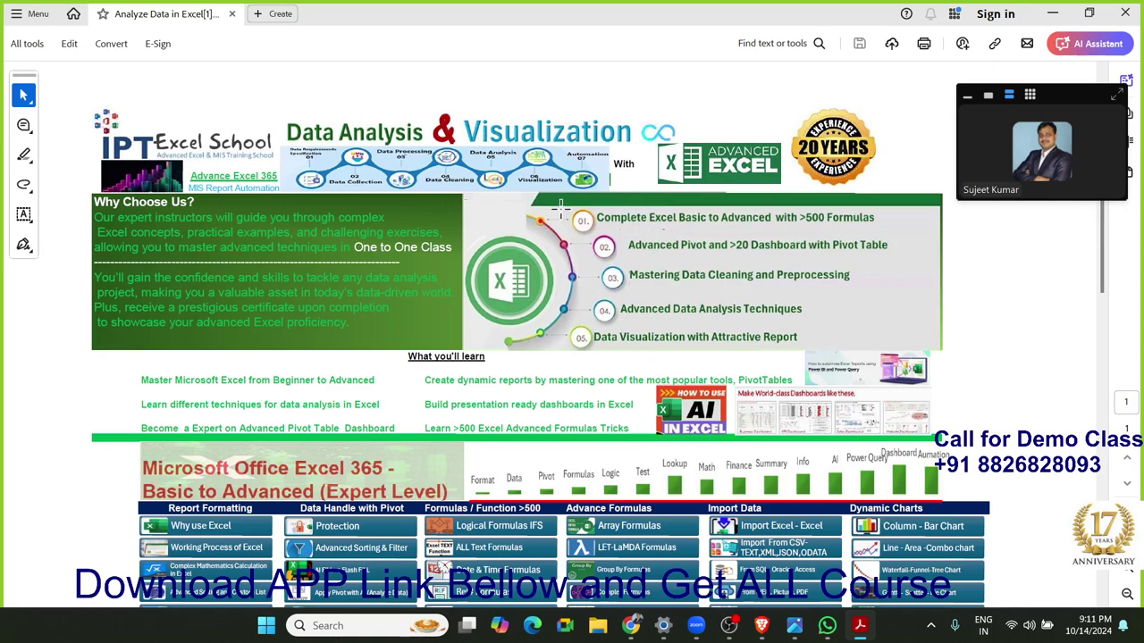
drag(560, 208, 918, 351)
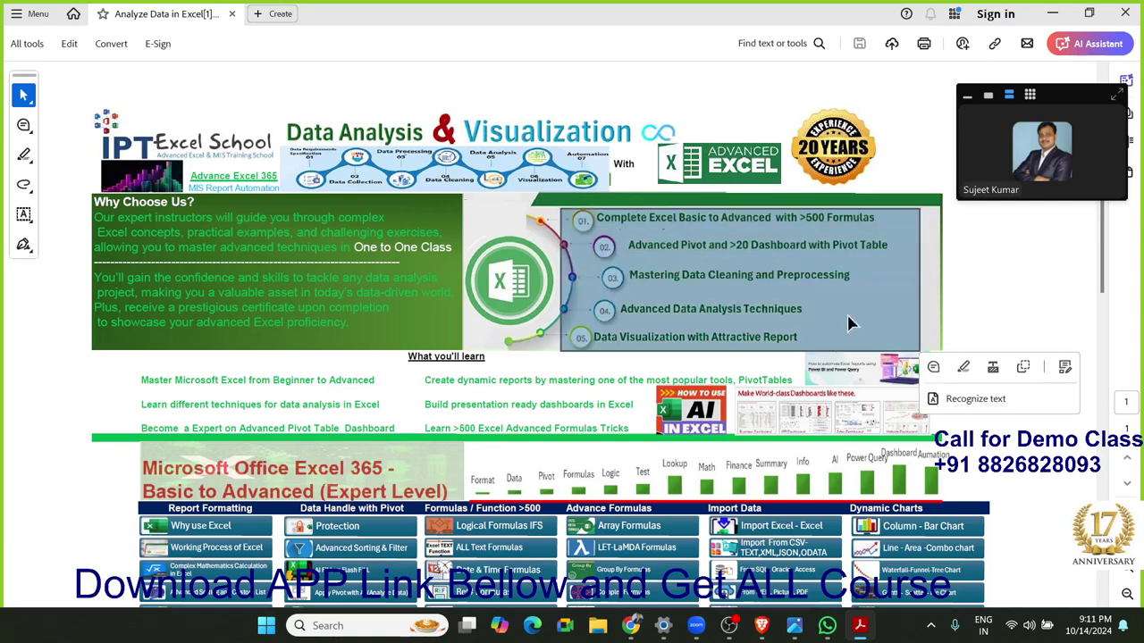
click(599, 243)
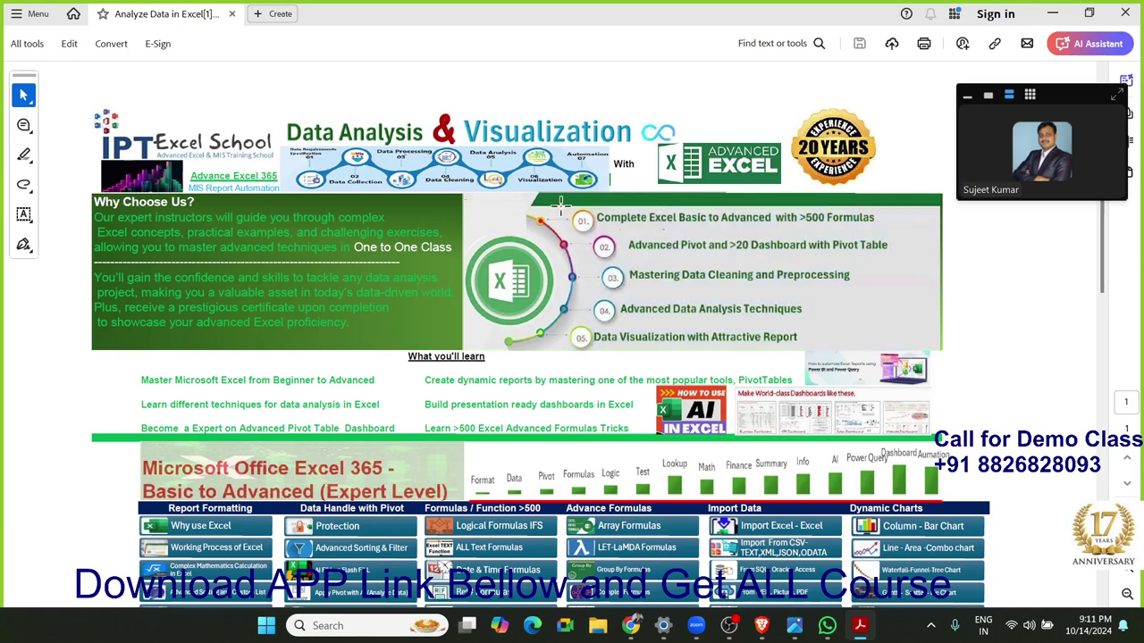
drag(560, 207, 915, 344)
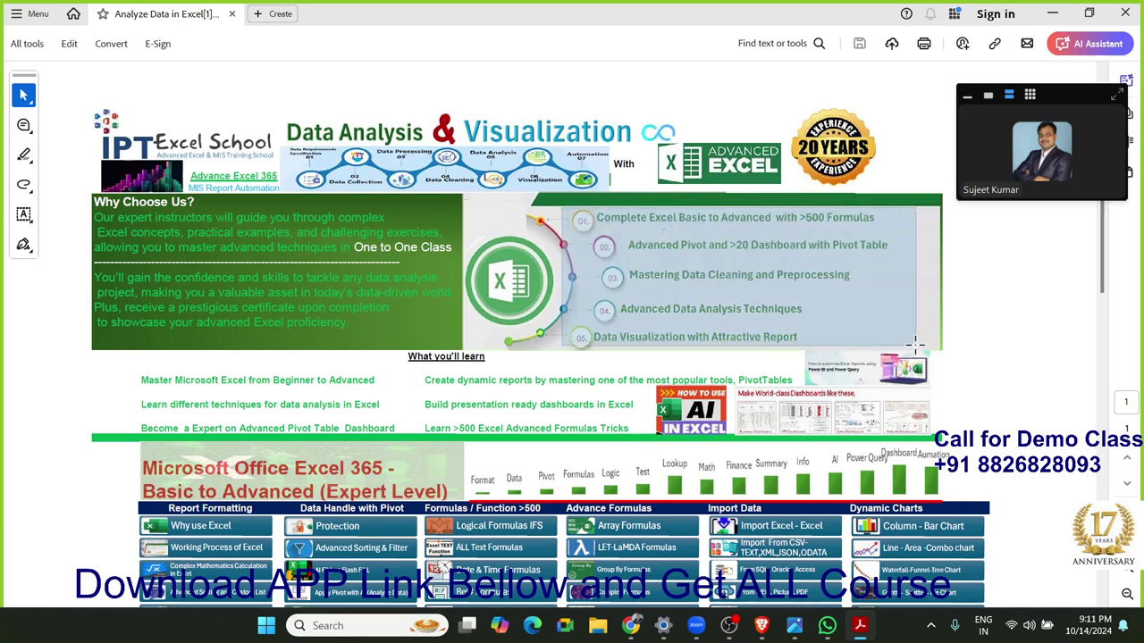
click(876, 308)
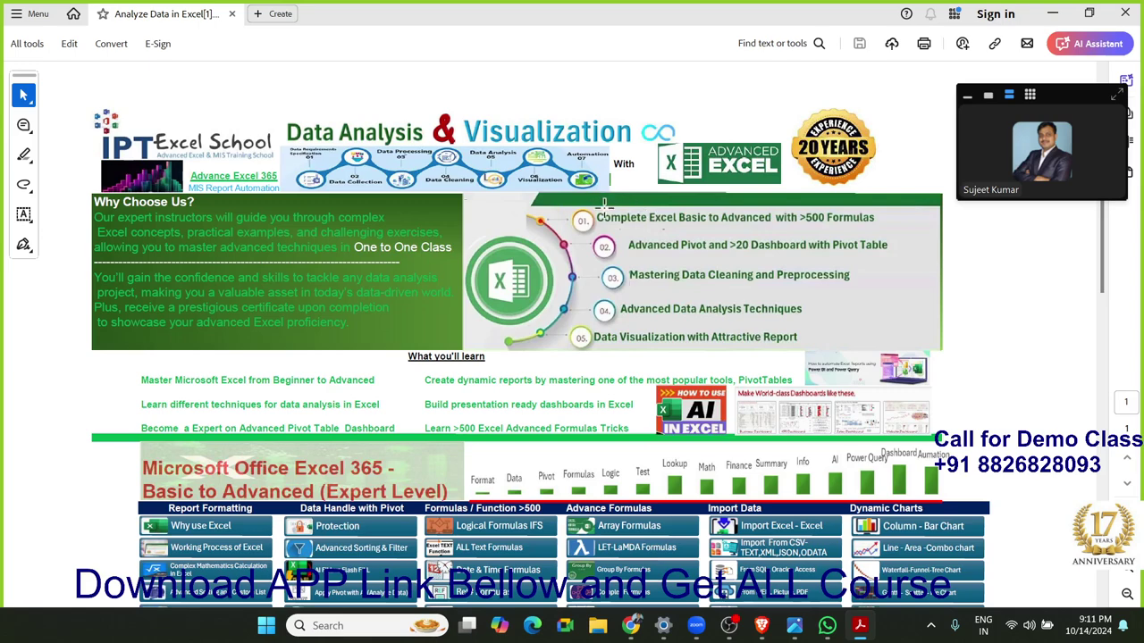
drag(604, 205, 881, 238)
click(630, 247)
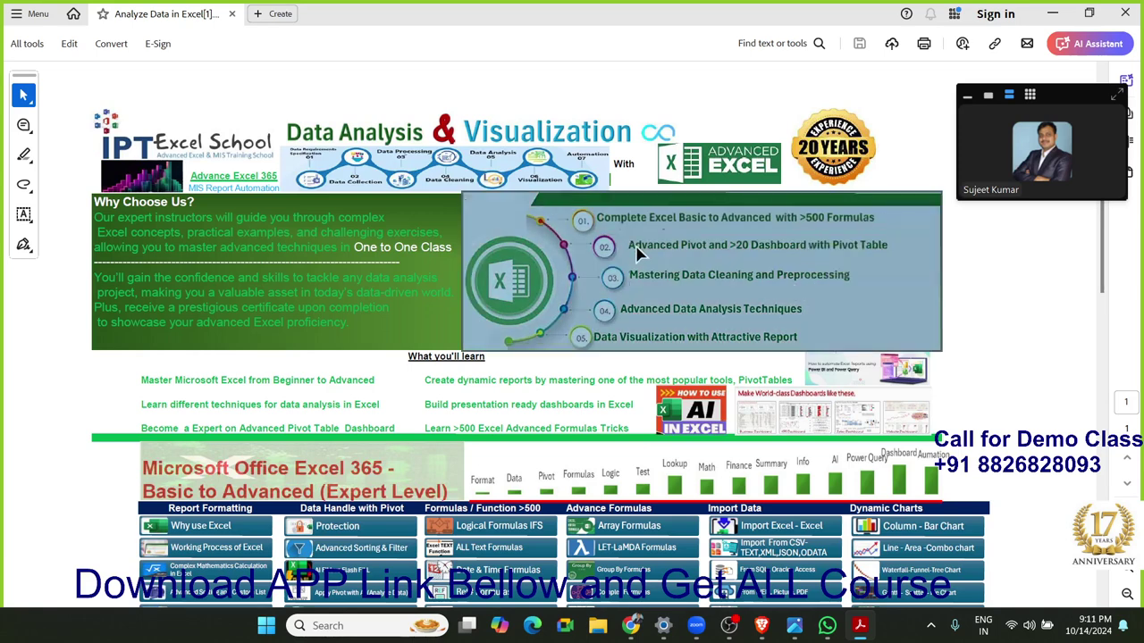
drag(624, 246, 767, 258)
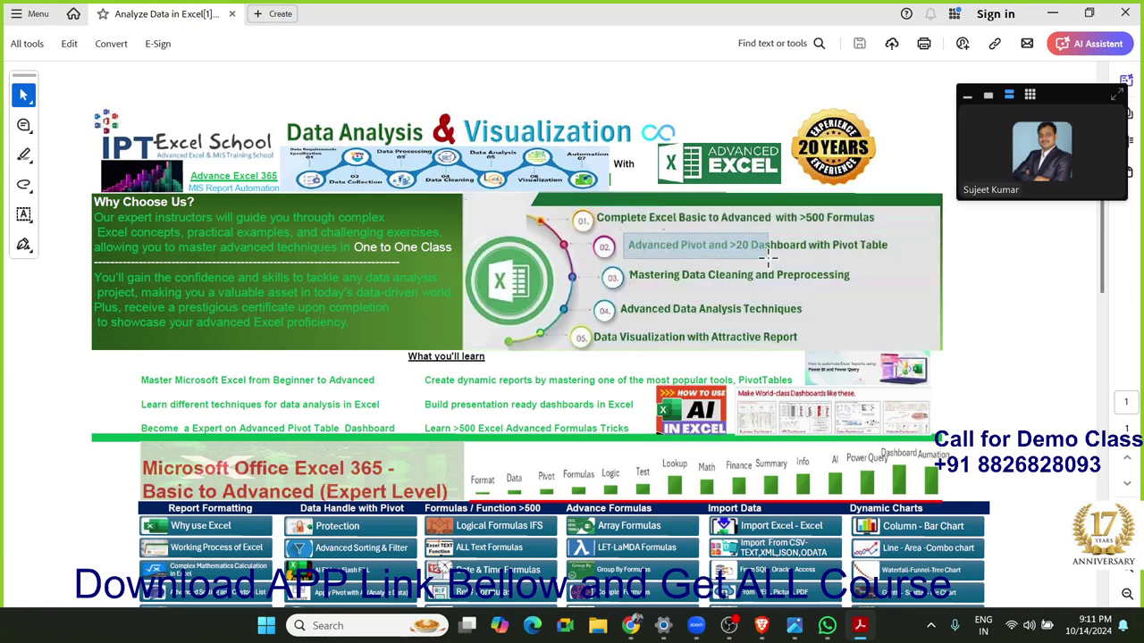
drag(767, 259, 806, 299)
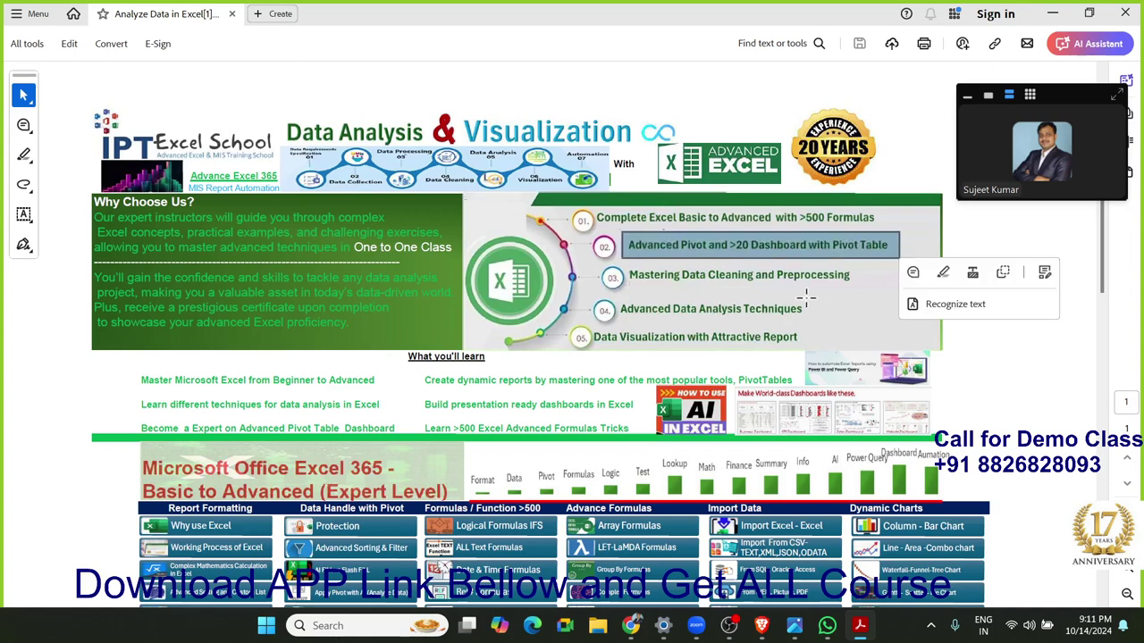
Select the Data Cleaning, Advanced Data Analysis and Data Visualization course lines in turn
click(618, 260)
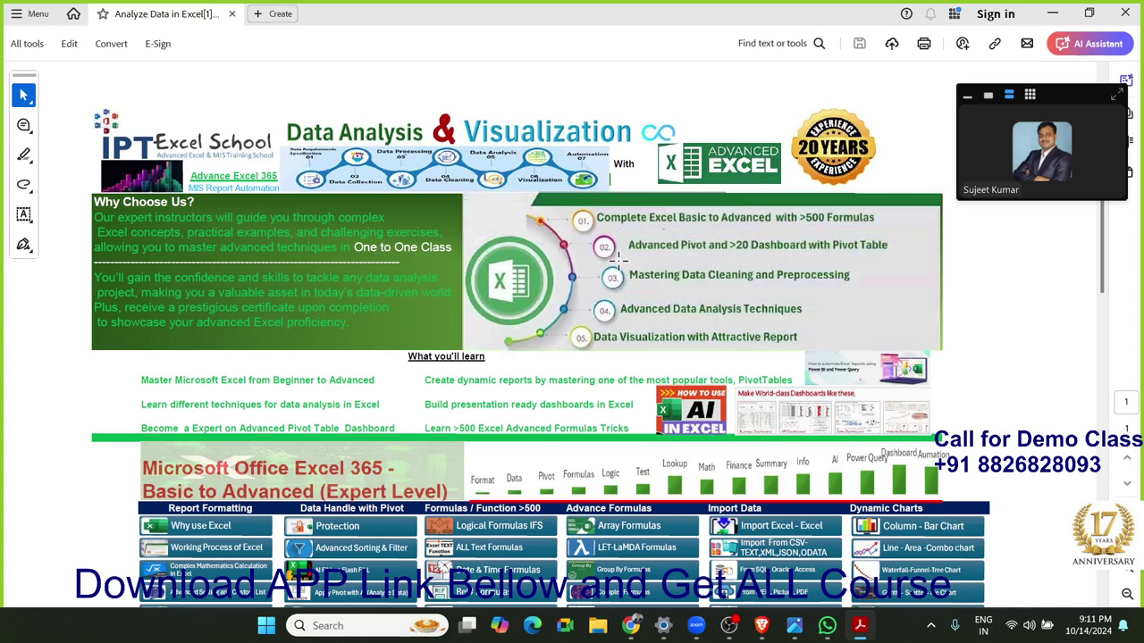
drag(618, 259, 843, 286)
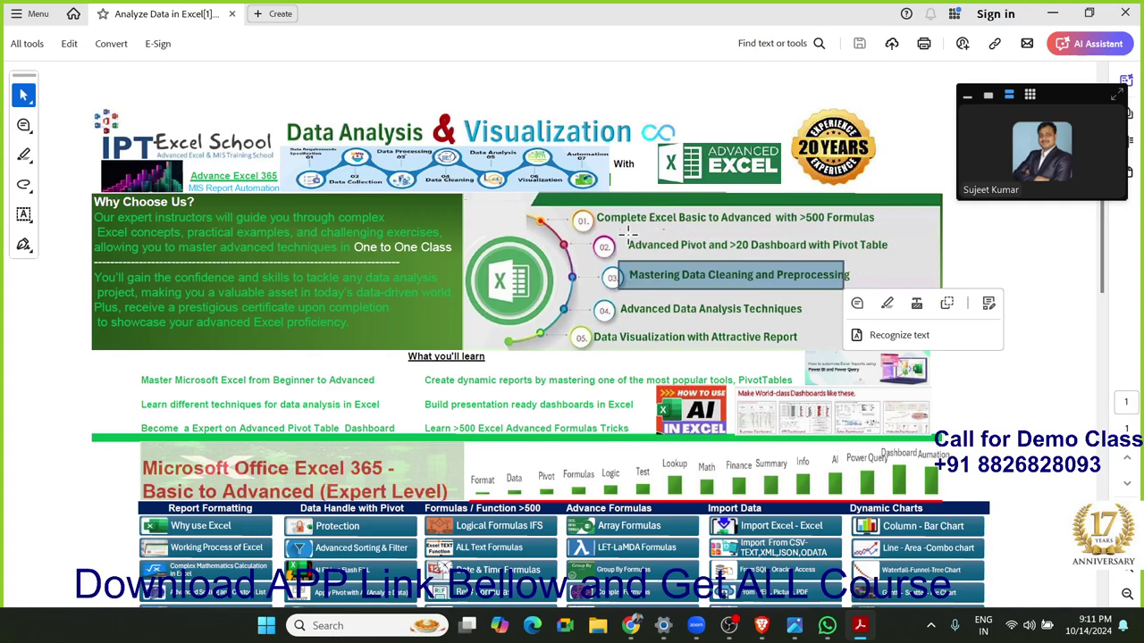
click(614, 319)
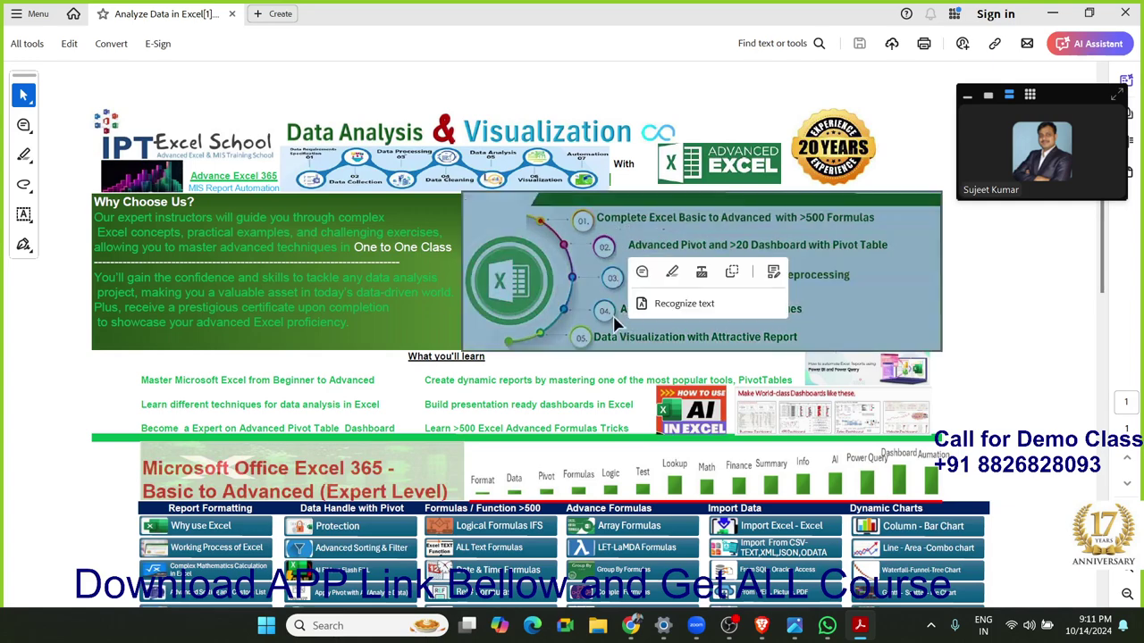
click(614, 321)
drag(619, 309, 813, 318)
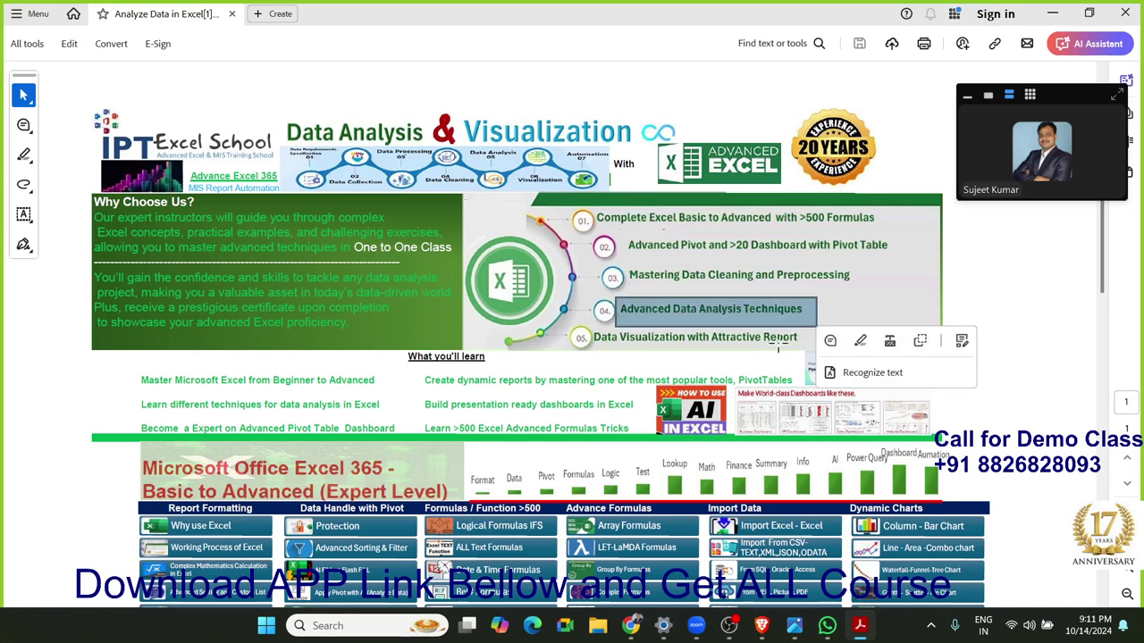
click(777, 344)
mouse_move(593, 337)
mouse_down()
mouse_move(777, 341)
mouse_move(799, 354)
mouse_up()
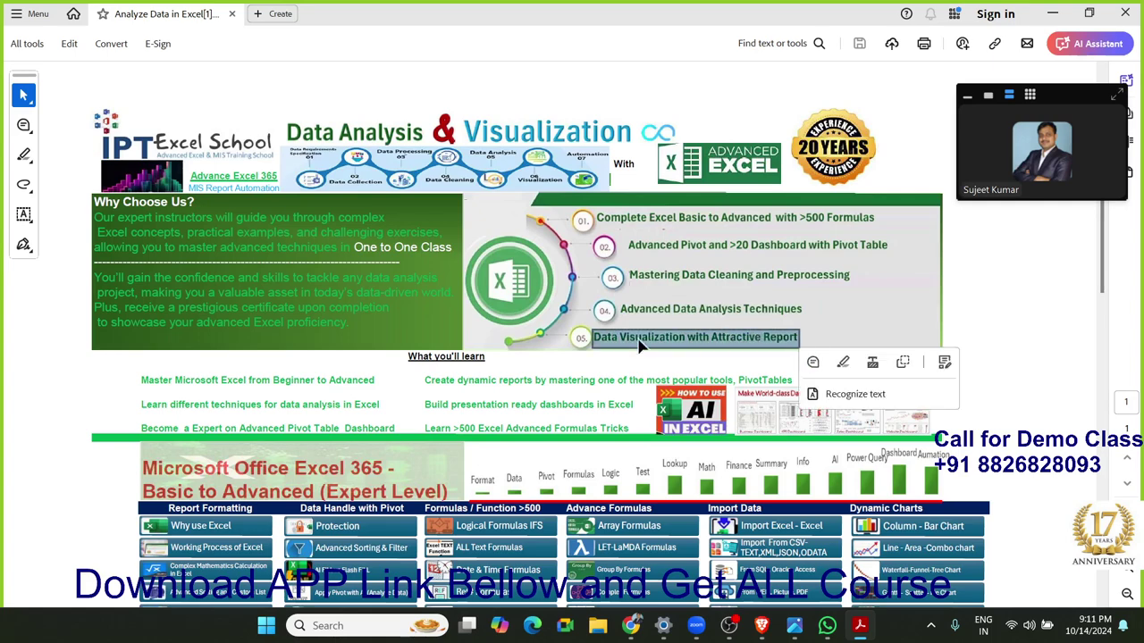
Highlight the Microsoft Office Excel 365 course title and the 500+ formulas line
scroll(576, 339, down, 5)
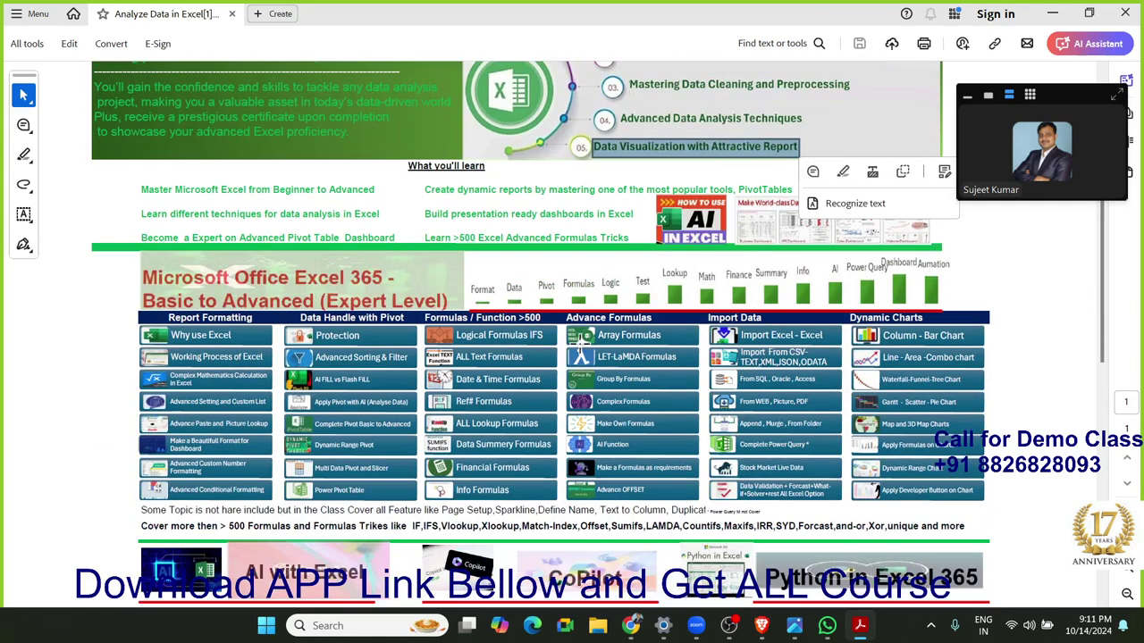
click(56, 322)
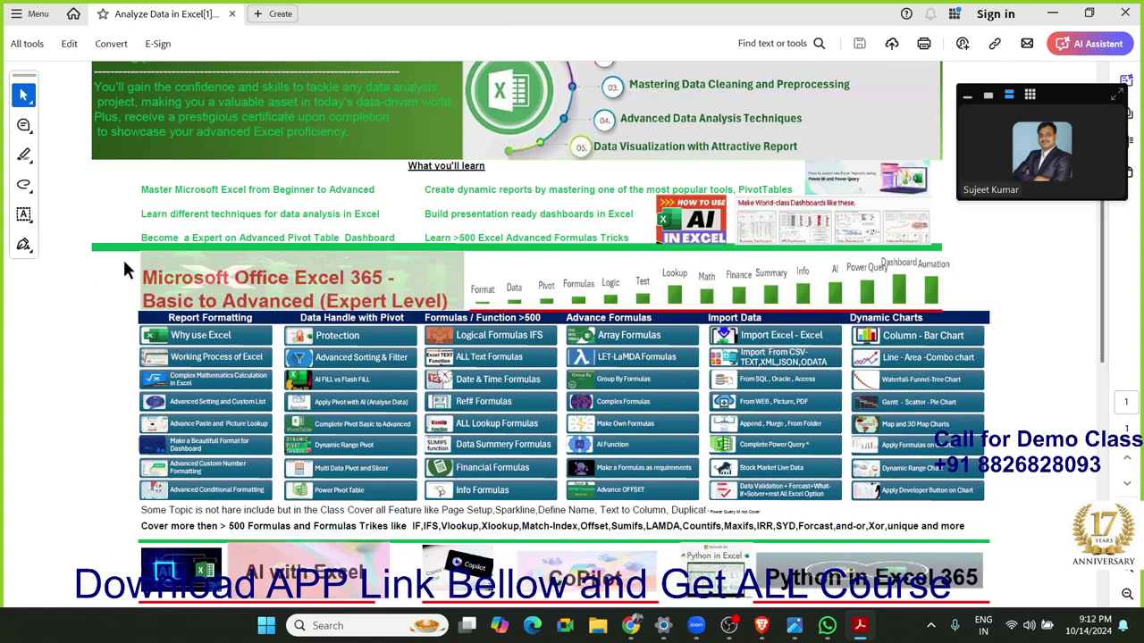
mouse_move(142, 268)
mouse_down()
mouse_move(436, 330)
mouse_move(929, 491)
mouse_up()
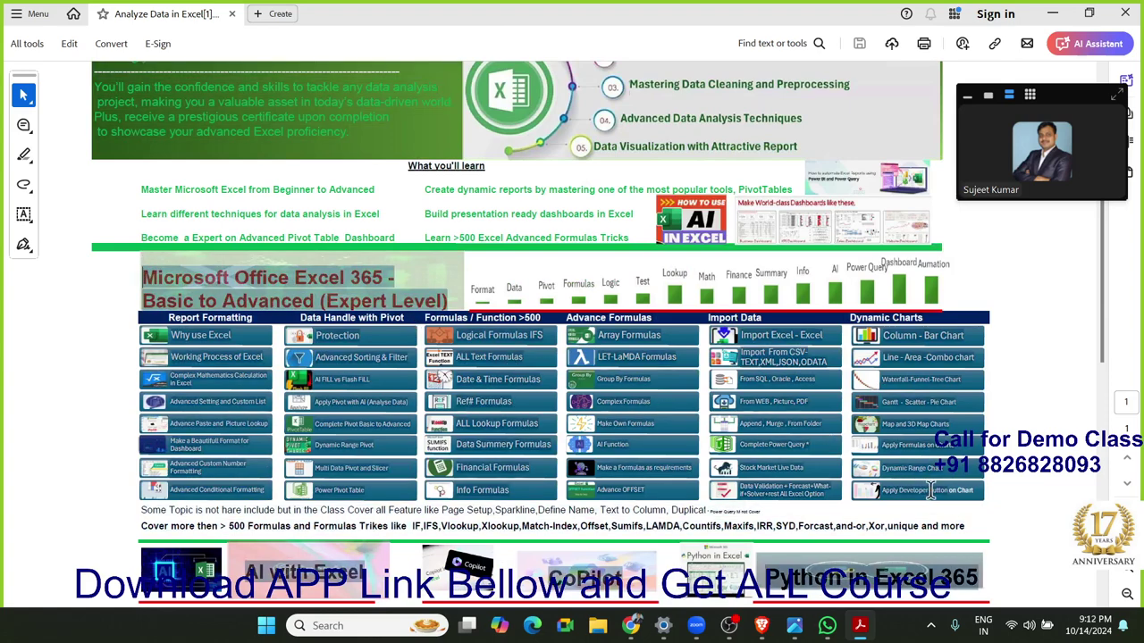
click(97, 397)
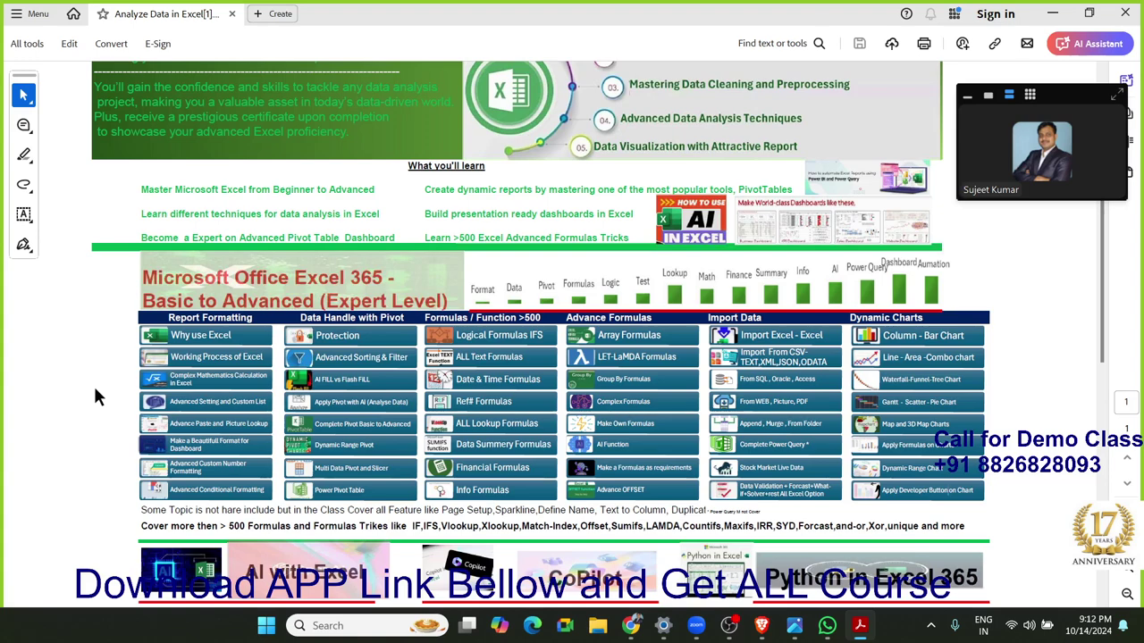
scroll(93, 393, down, 1)
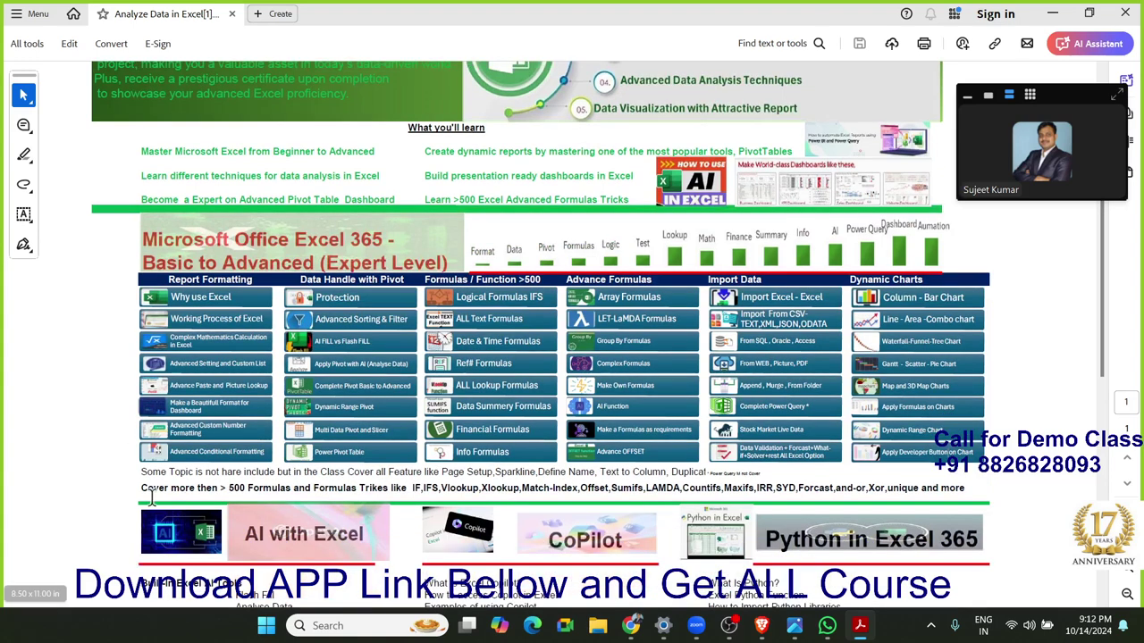
drag(136, 488, 357, 488)
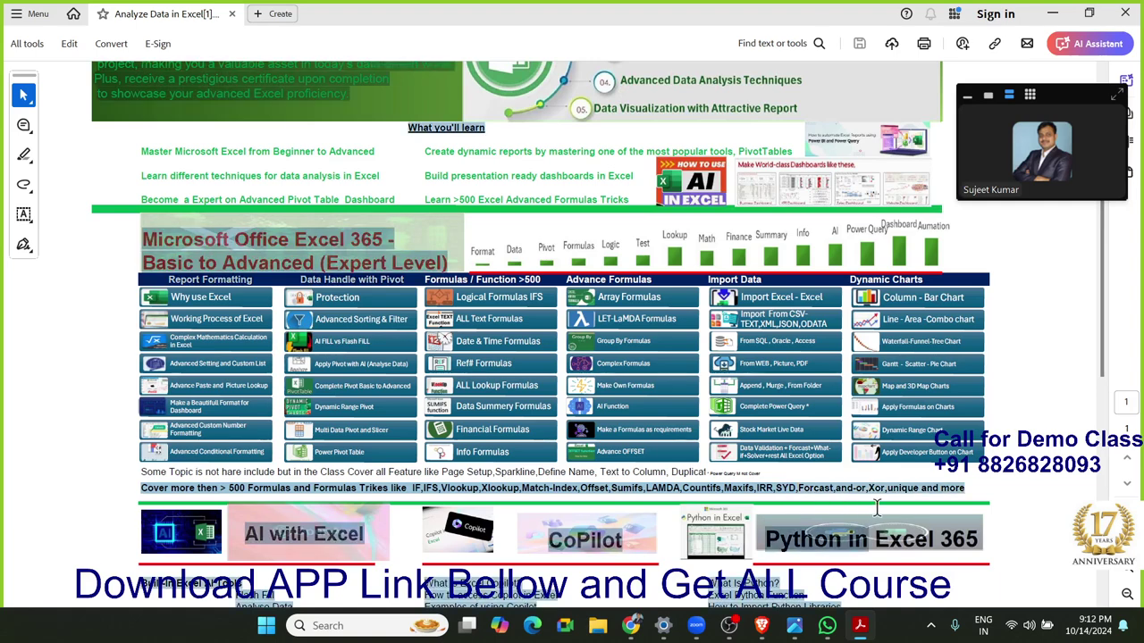
mouse_move(358, 488)
mouse_down()
mouse_move(913, 488)
mouse_move(921, 438)
mouse_up()
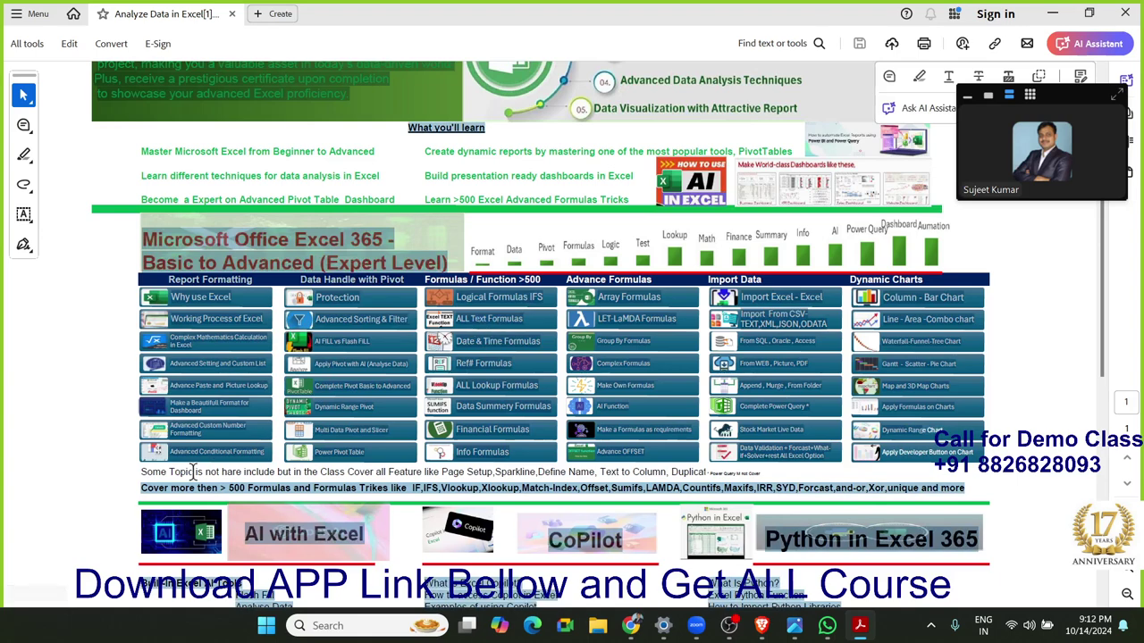
click(152, 473)
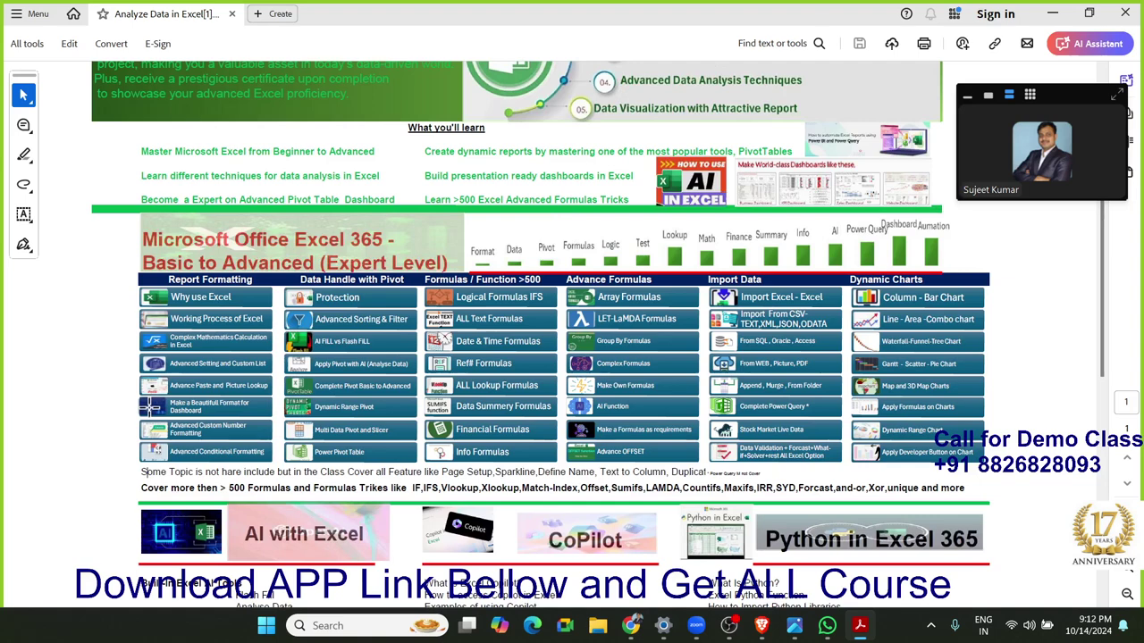
Highlight the AI with Excel headings, the ChatGPT line and the Python in Excel screenshot
scroll(148, 415, down, 2)
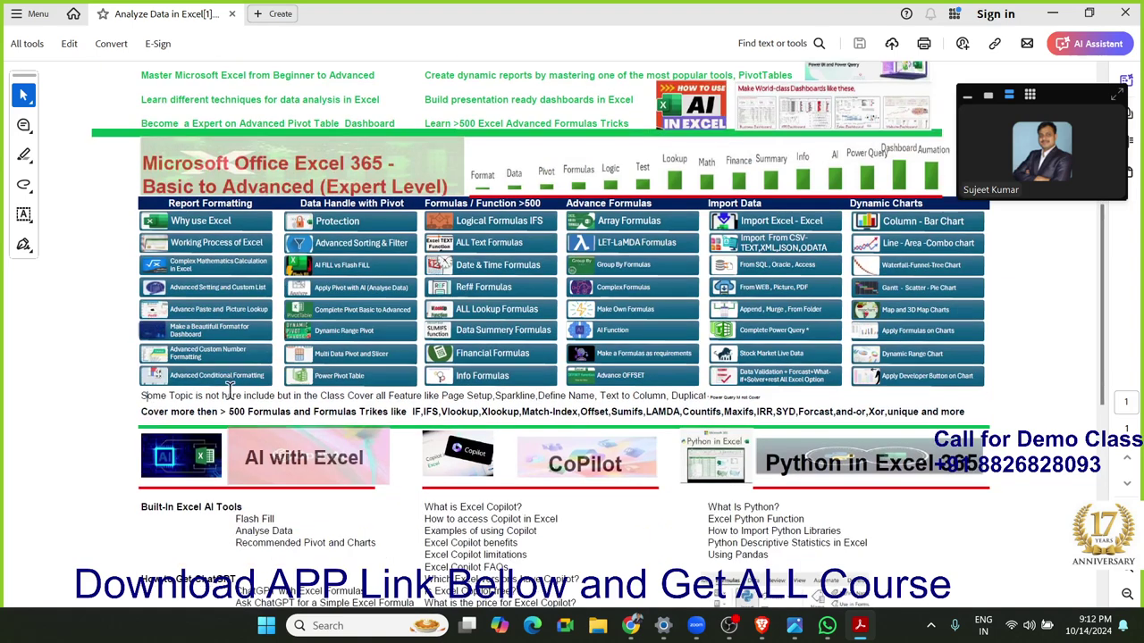
scroll(229, 386, down, 3)
drag(251, 346, 398, 346)
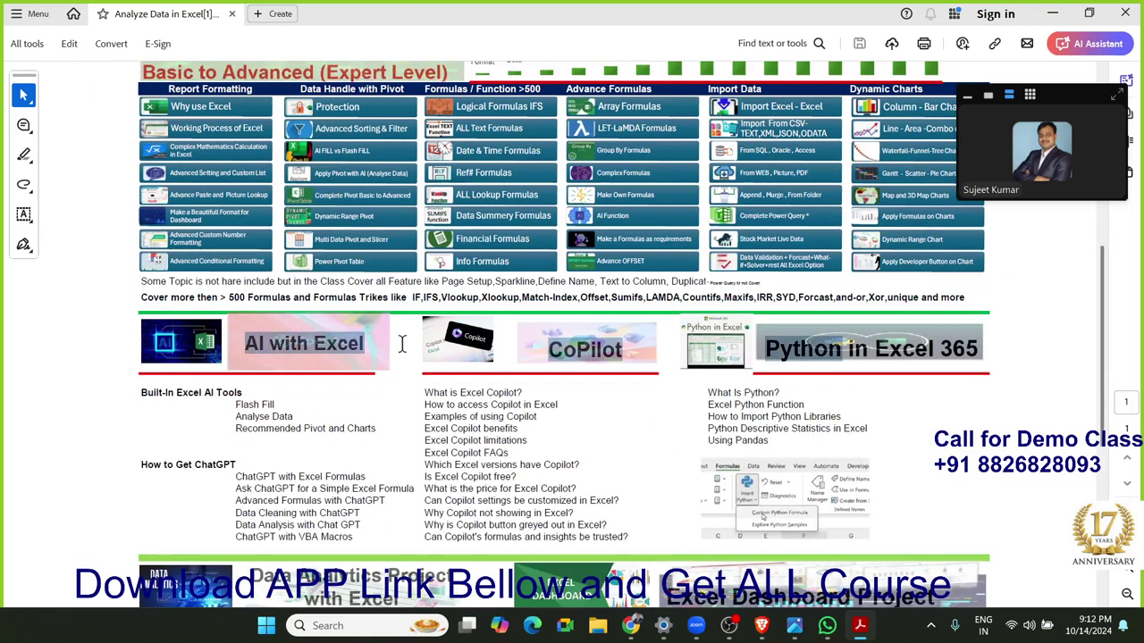
drag(141, 392, 220, 394)
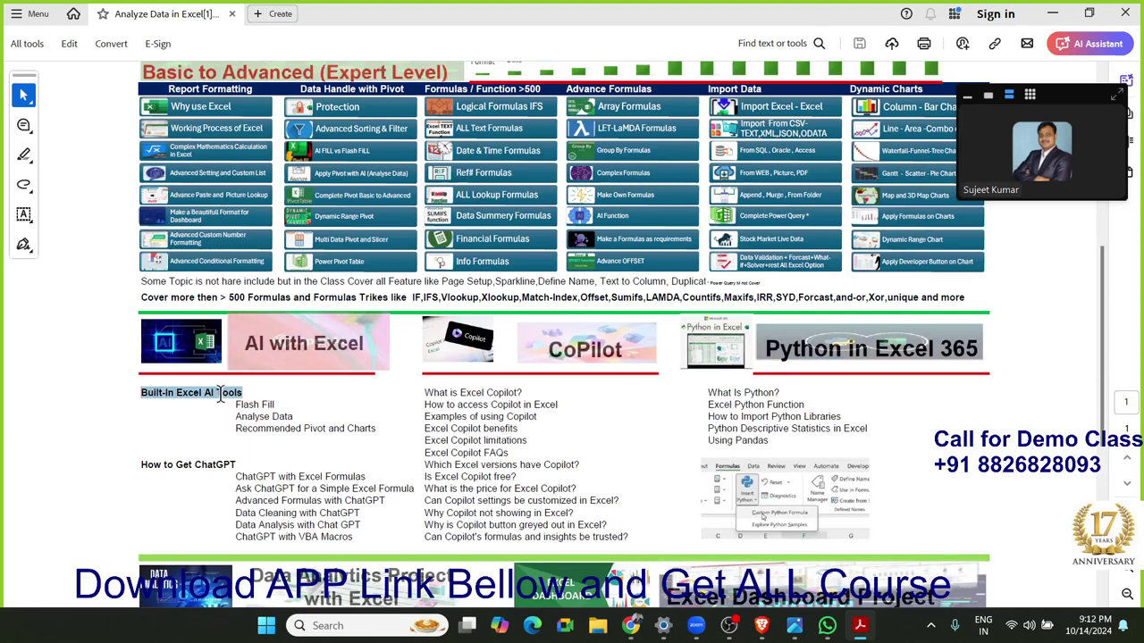
triple_click(202, 463)
click(202, 460)
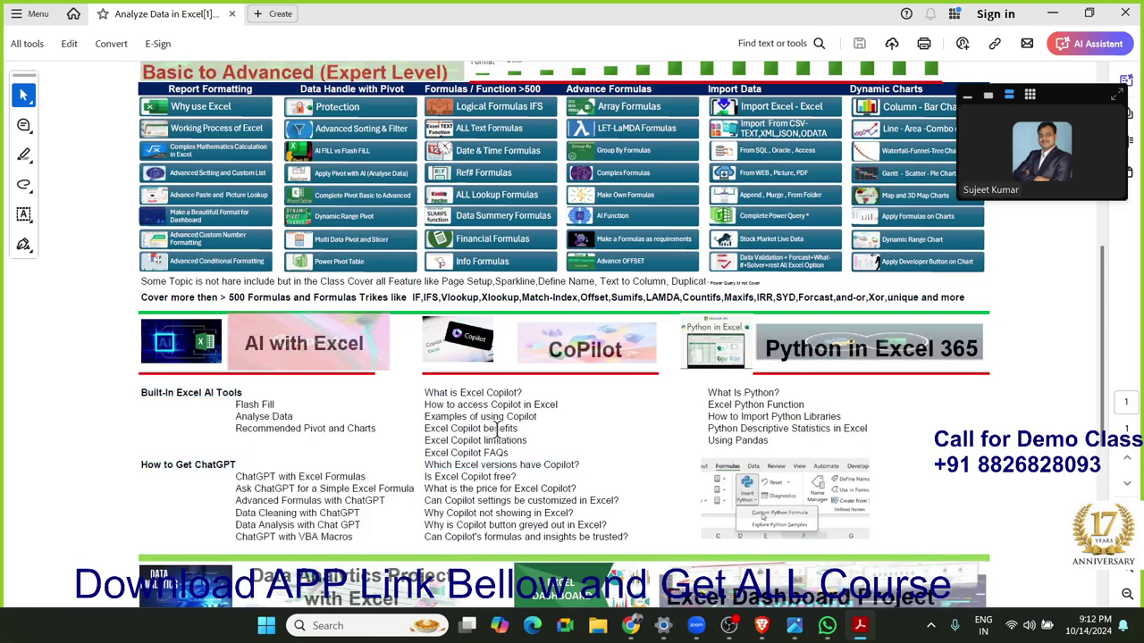
double_click(511, 428)
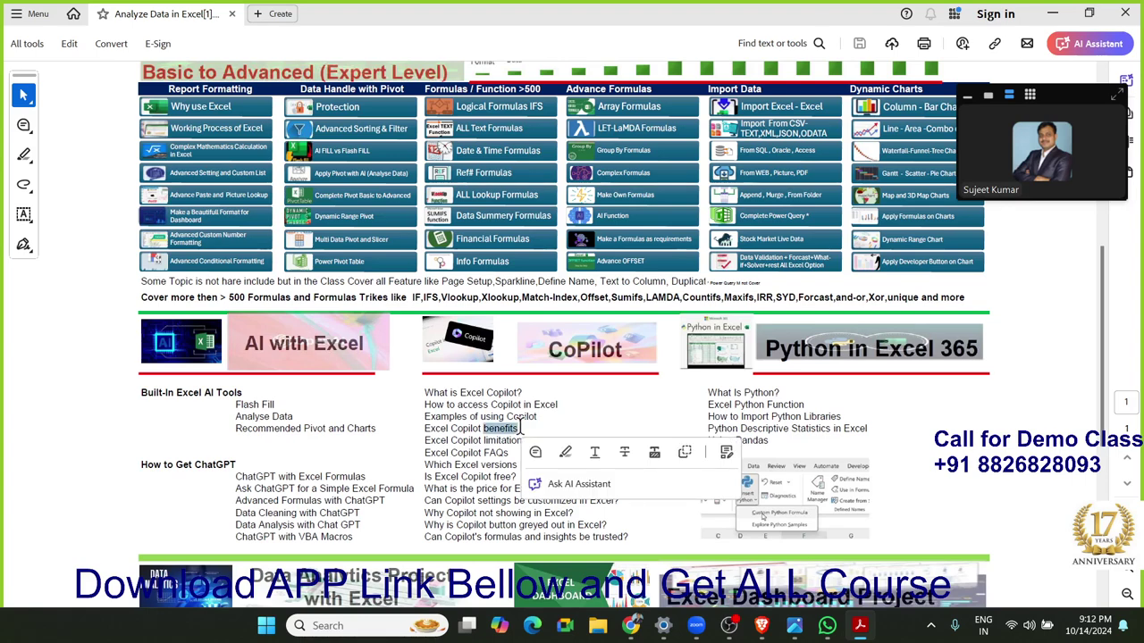
click(934, 410)
scroll(930, 408, down, 2)
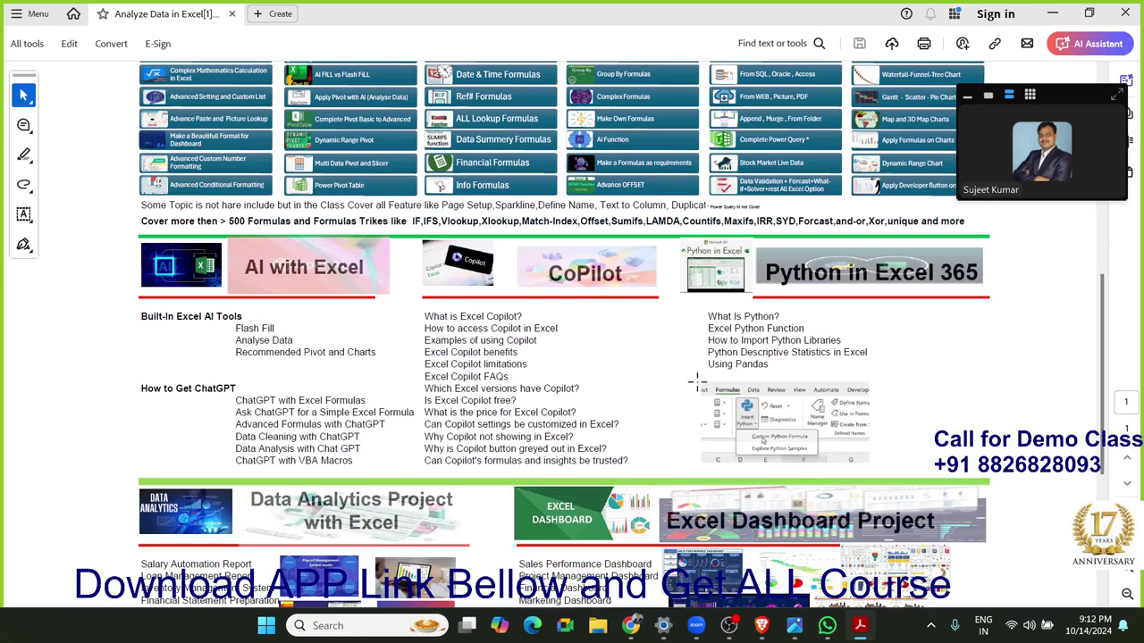
drag(697, 382, 893, 468)
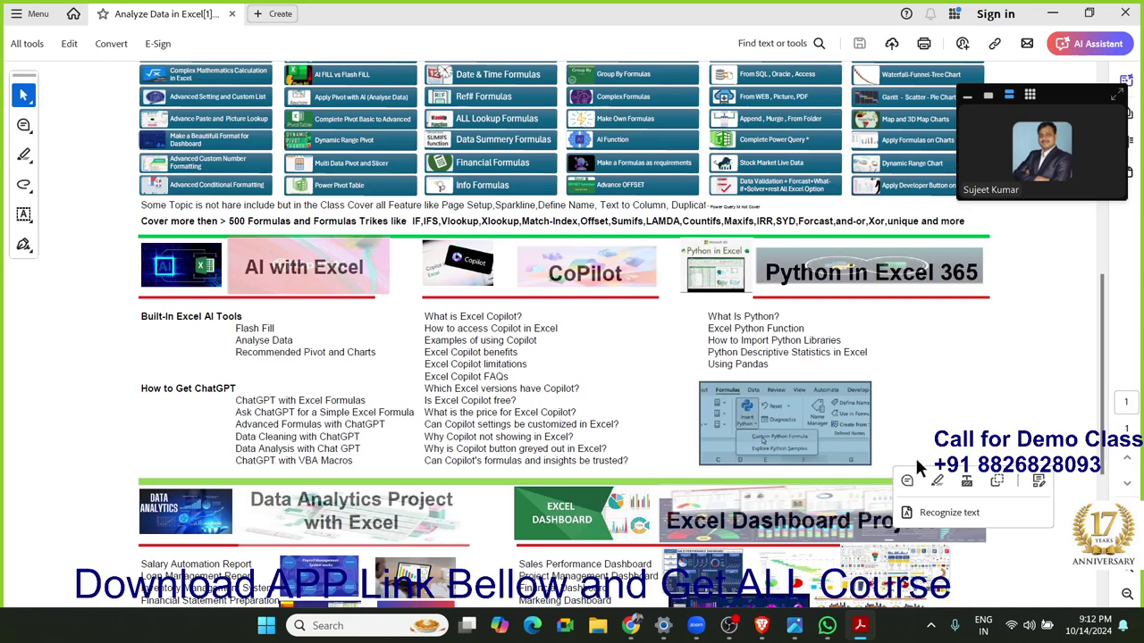
click(913, 463)
Select text in the project lists and fees section, including the Loan Management Report line
scroll(311, 314, up, 3)
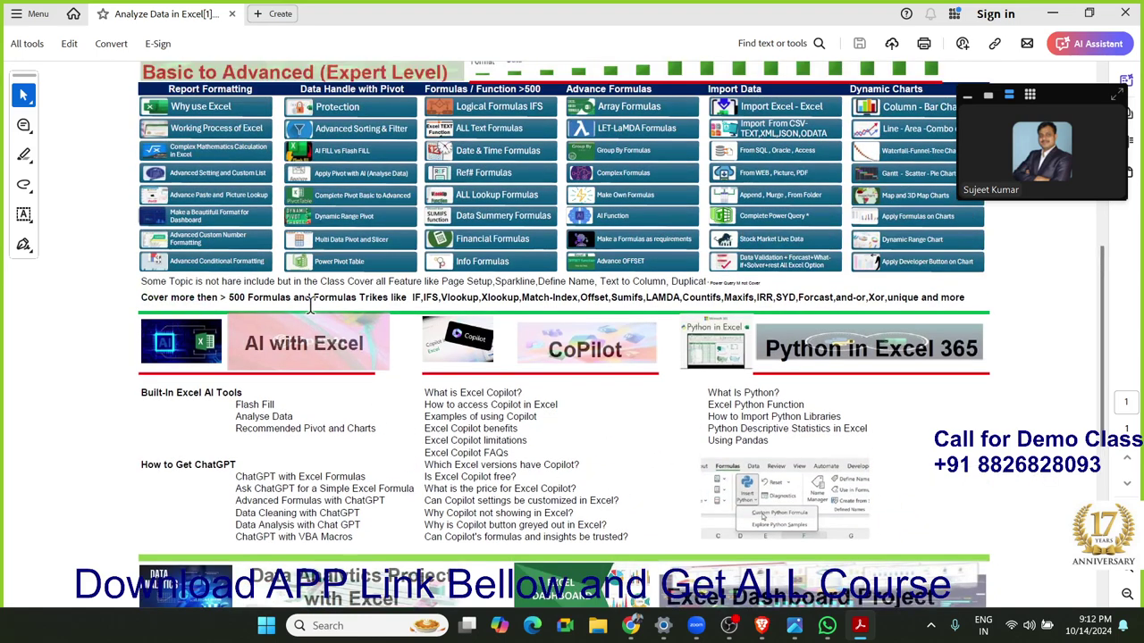
scroll(309, 302, down, 5)
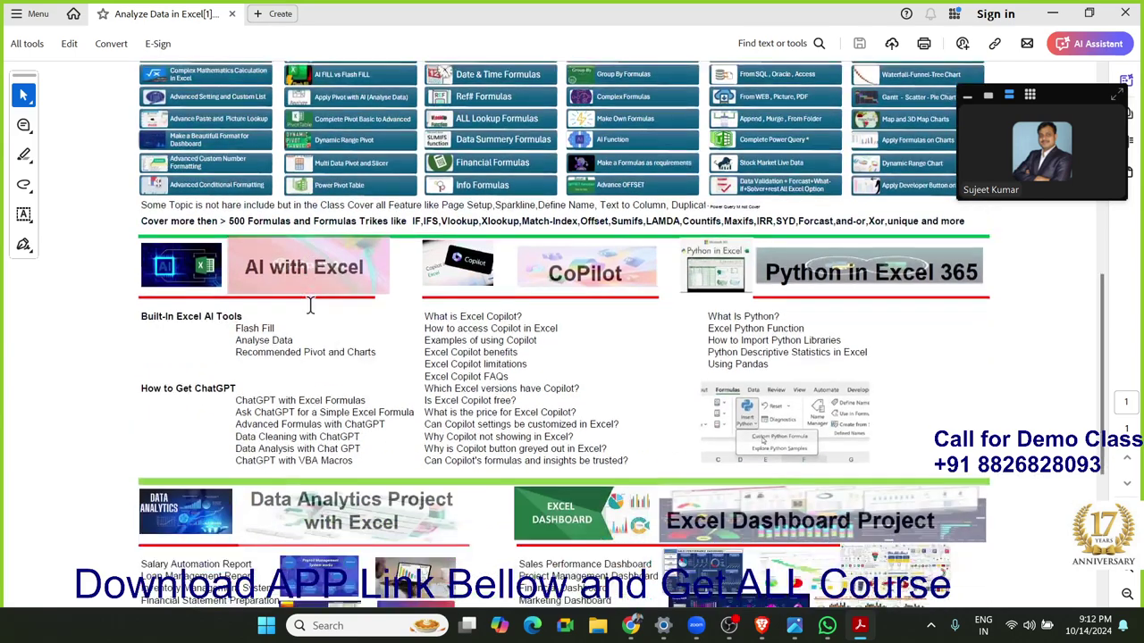
scroll(309, 302, down, 4)
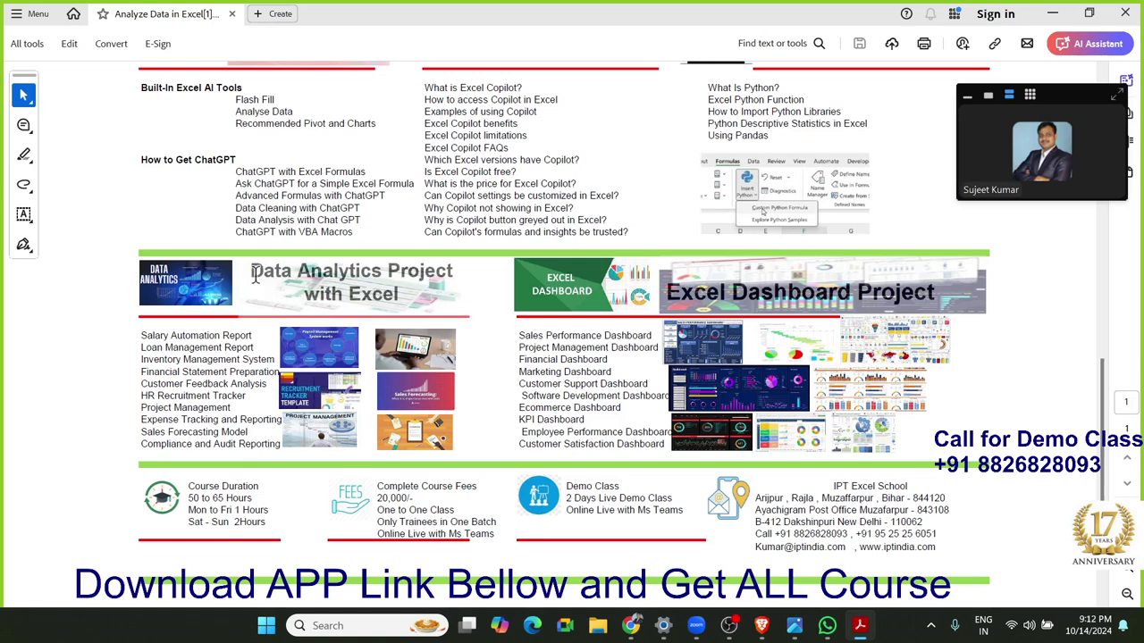
drag(251, 273, 646, 304)
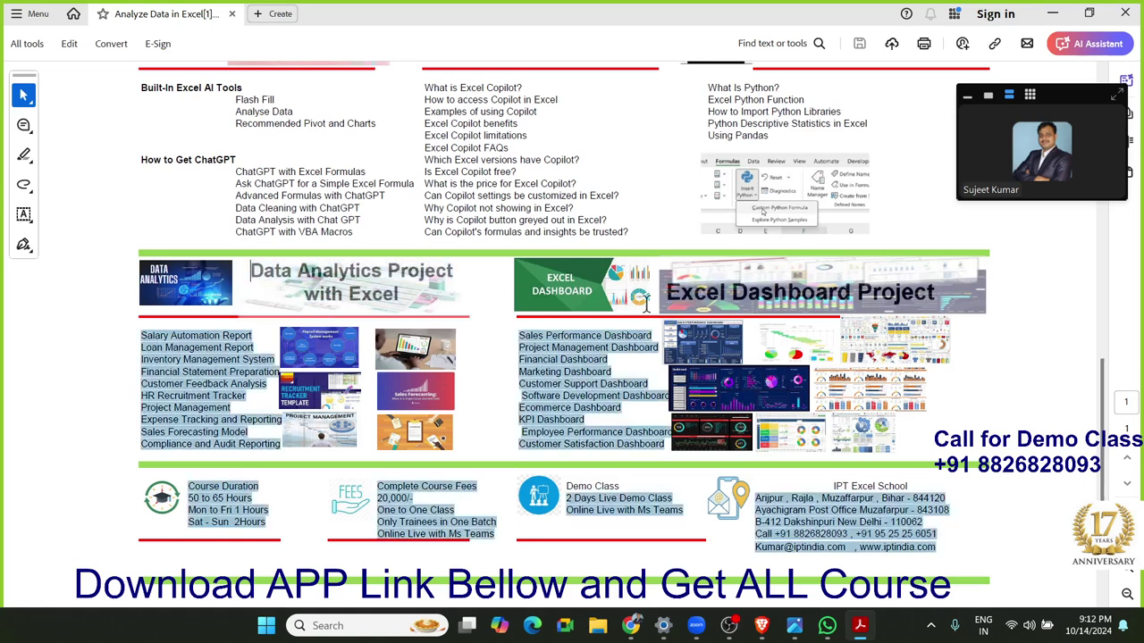
double_click(211, 359)
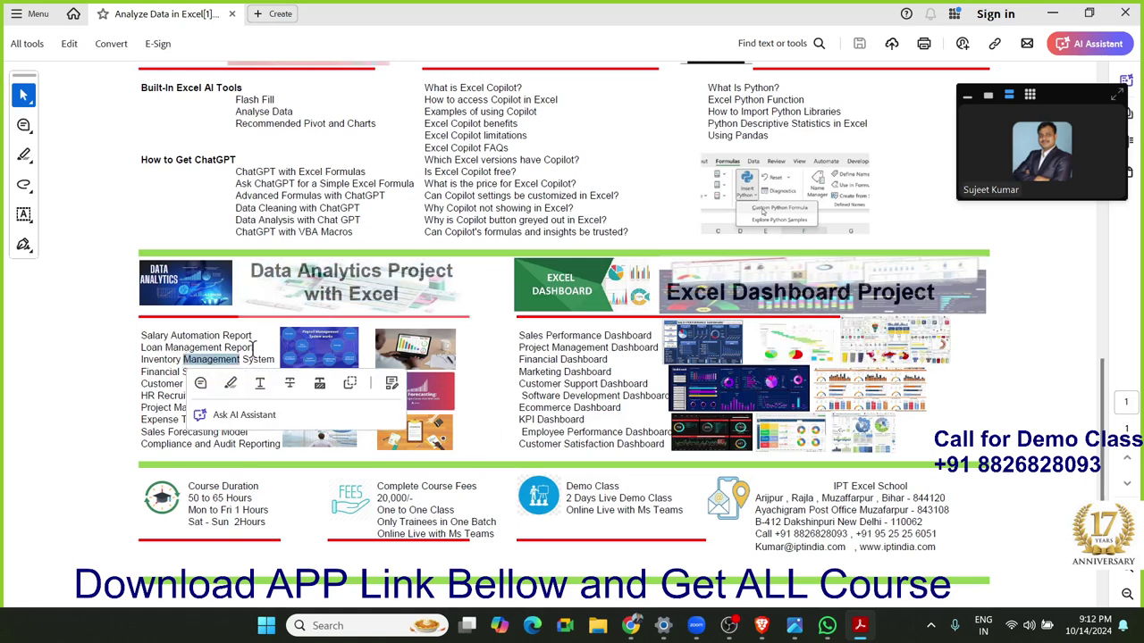
triple_click(634, 348)
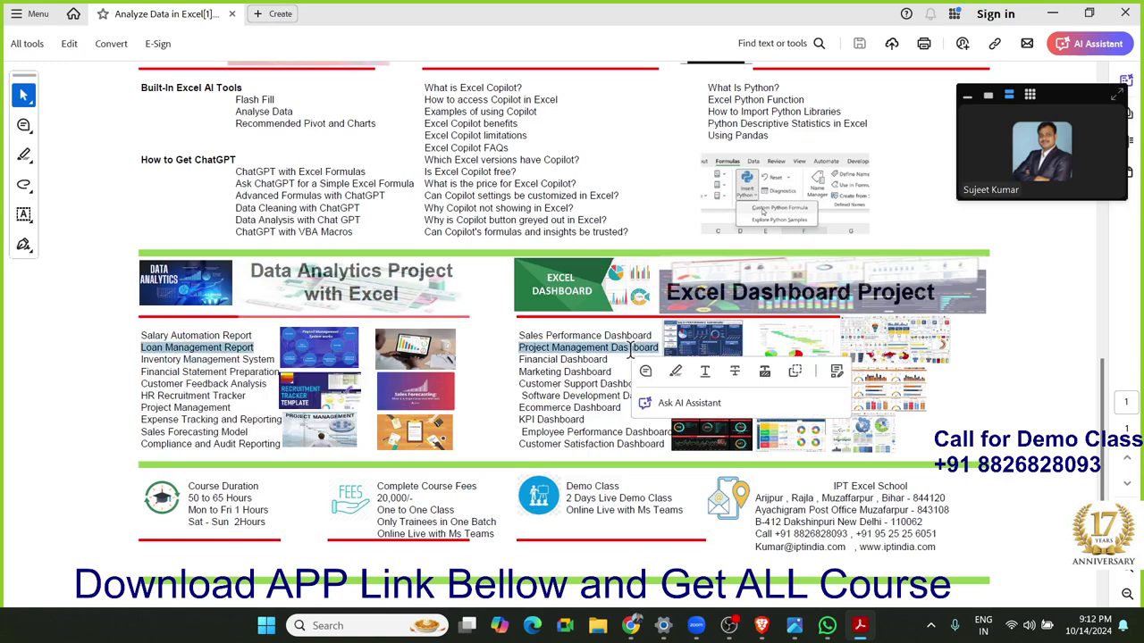
scroll(632, 348, up, 1)
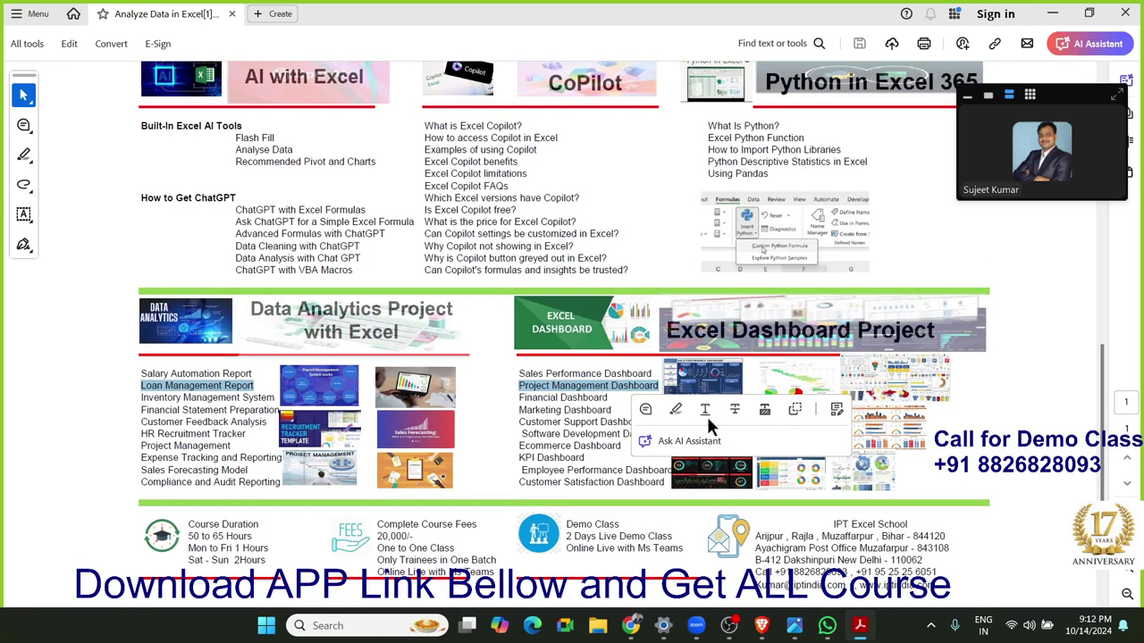
Start a Windows app search for Excel, then dismiss the search
key(super)
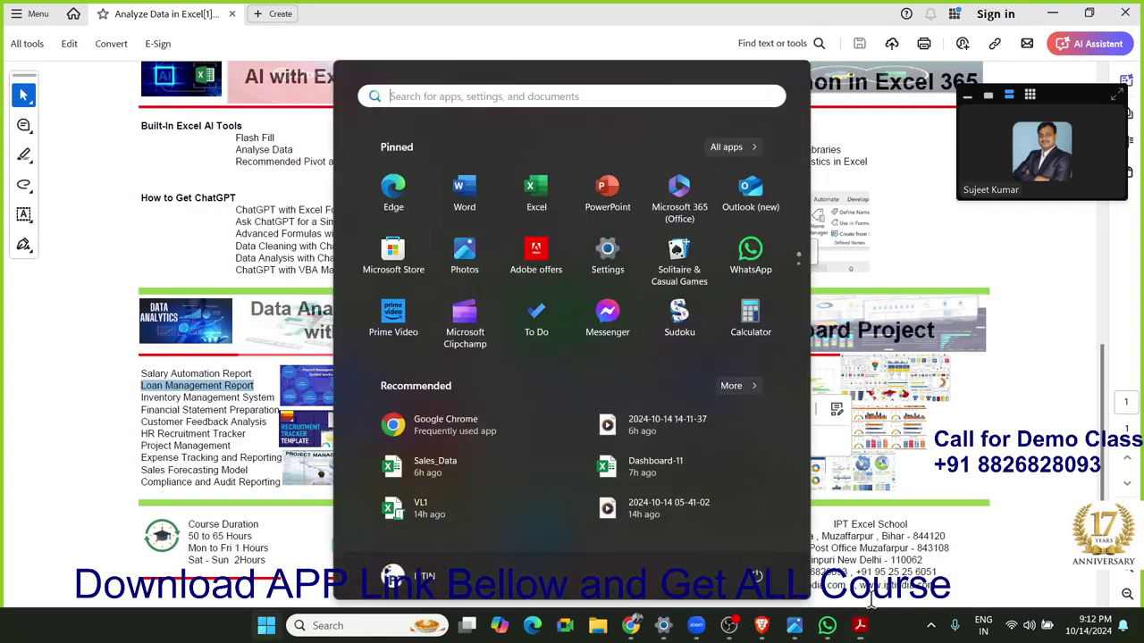
text(e)
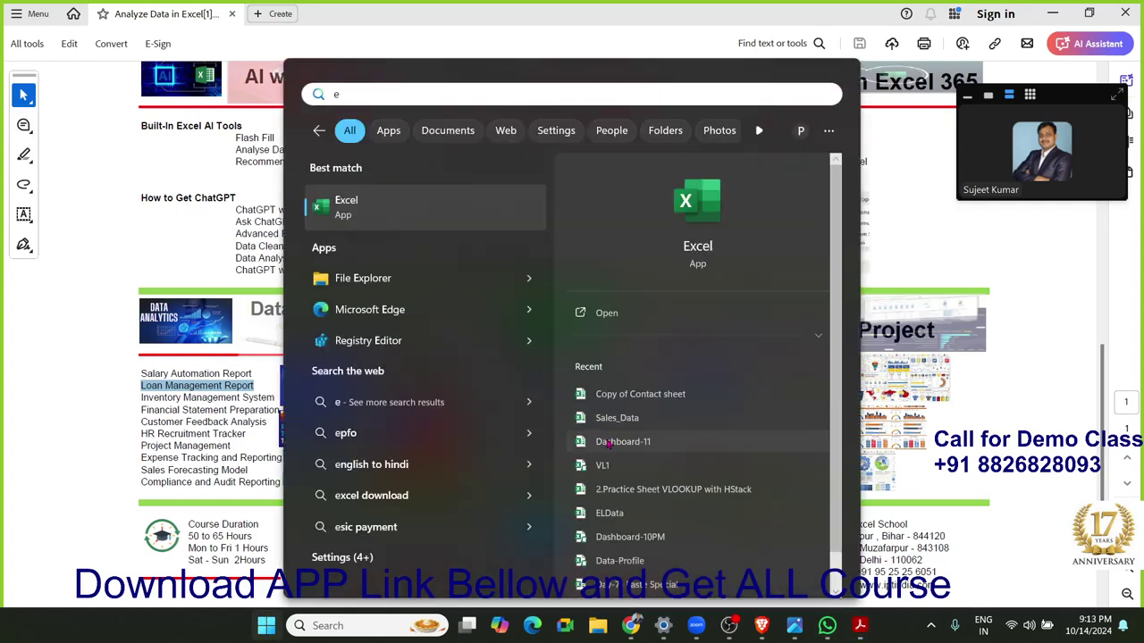
key(BackSpace)
key(Escape)
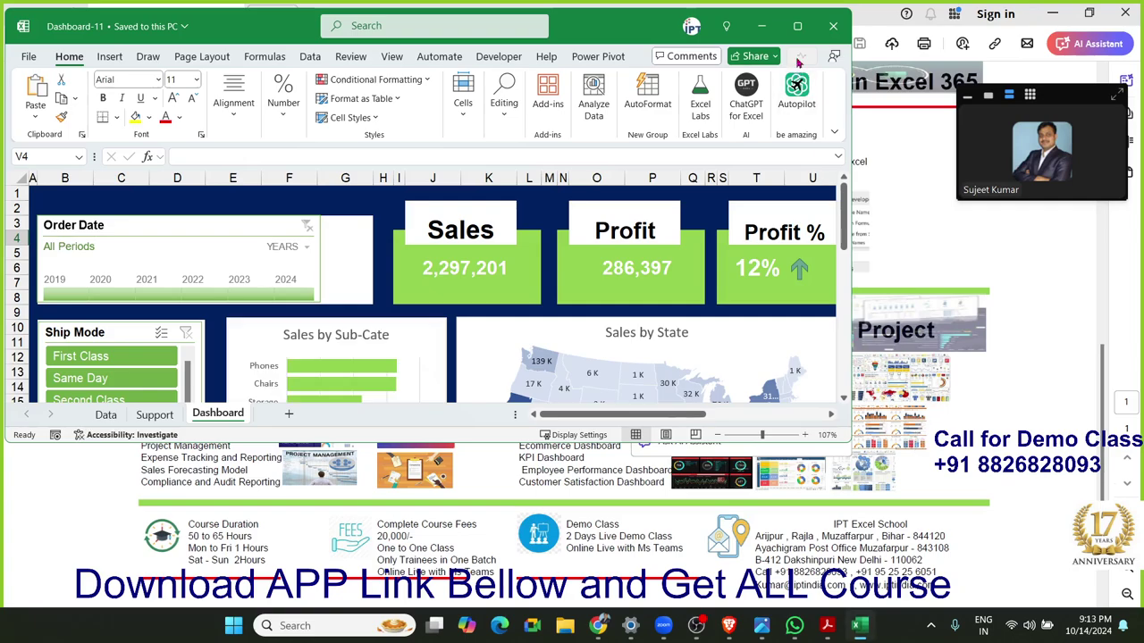
Maximize Excel and browse the Data worksheet back up toward its top rows
click(798, 26)
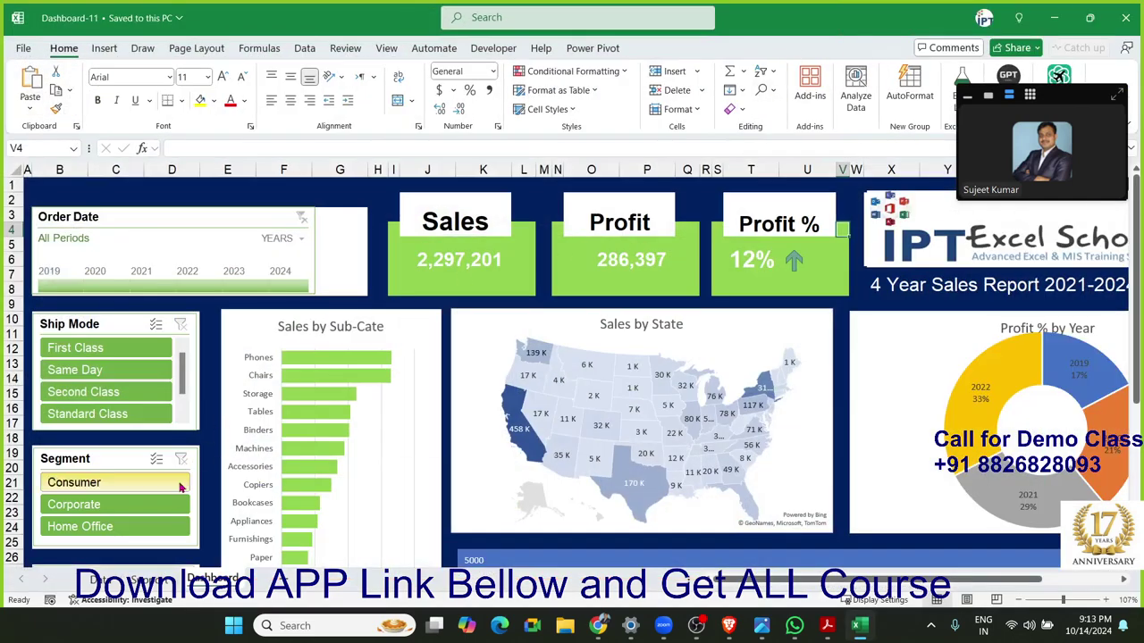
click(101, 581)
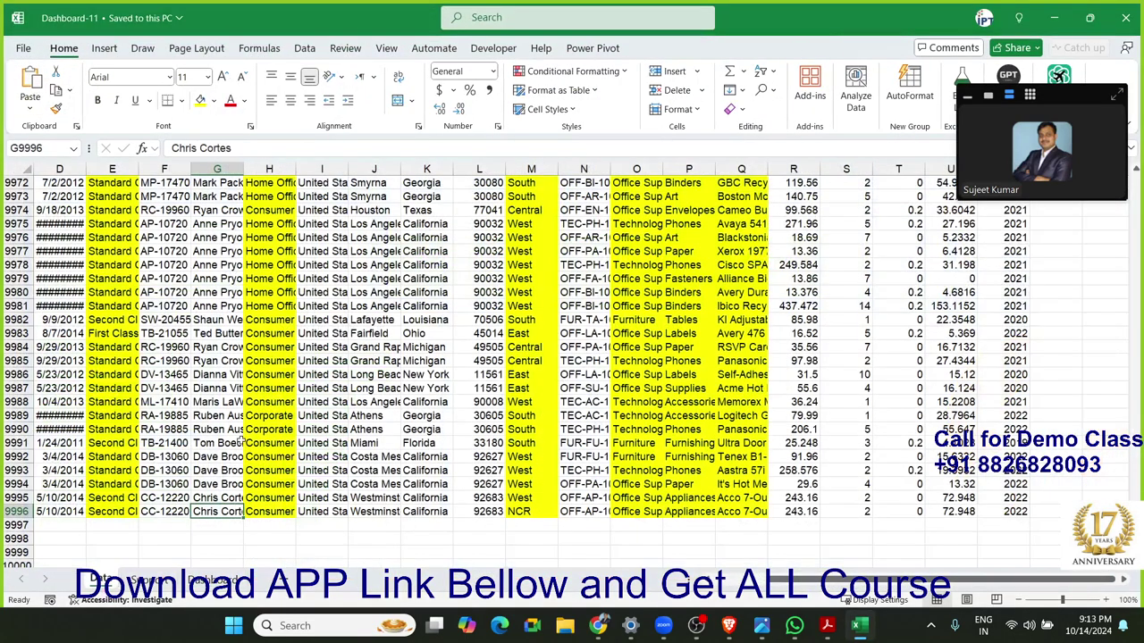
click(277, 376)
scroll(282, 405, up, 3)
scroll(280, 406, up, 20)
scroll(280, 406, up, 9)
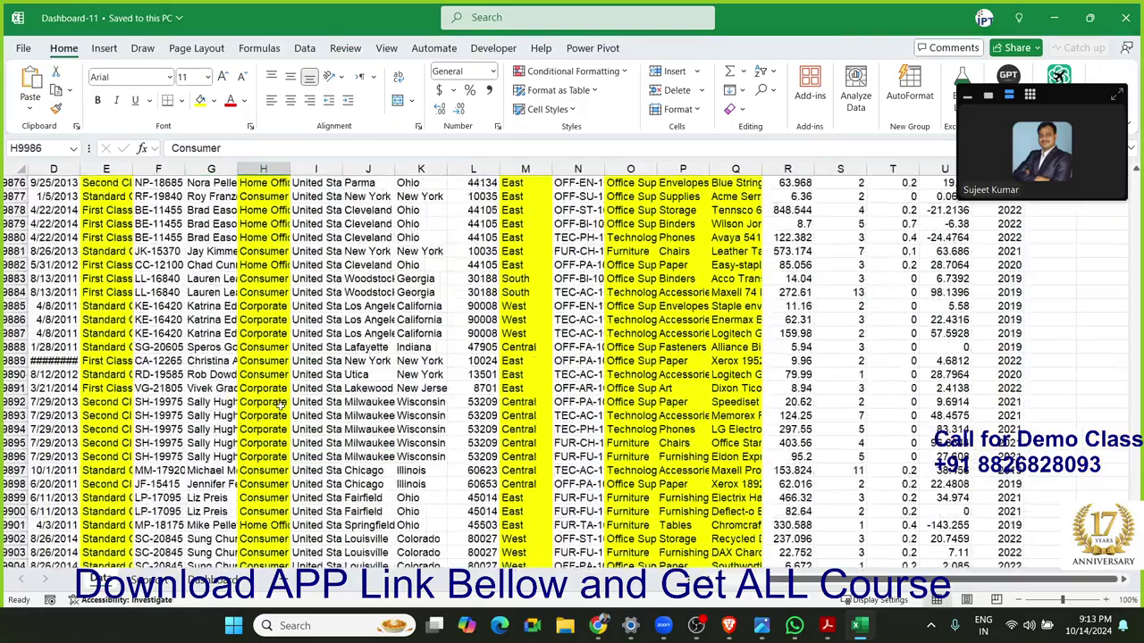
View the Support pivot-table sheet and the Dashboard, then close the Dashboard-11 workbook
click(134, 578)
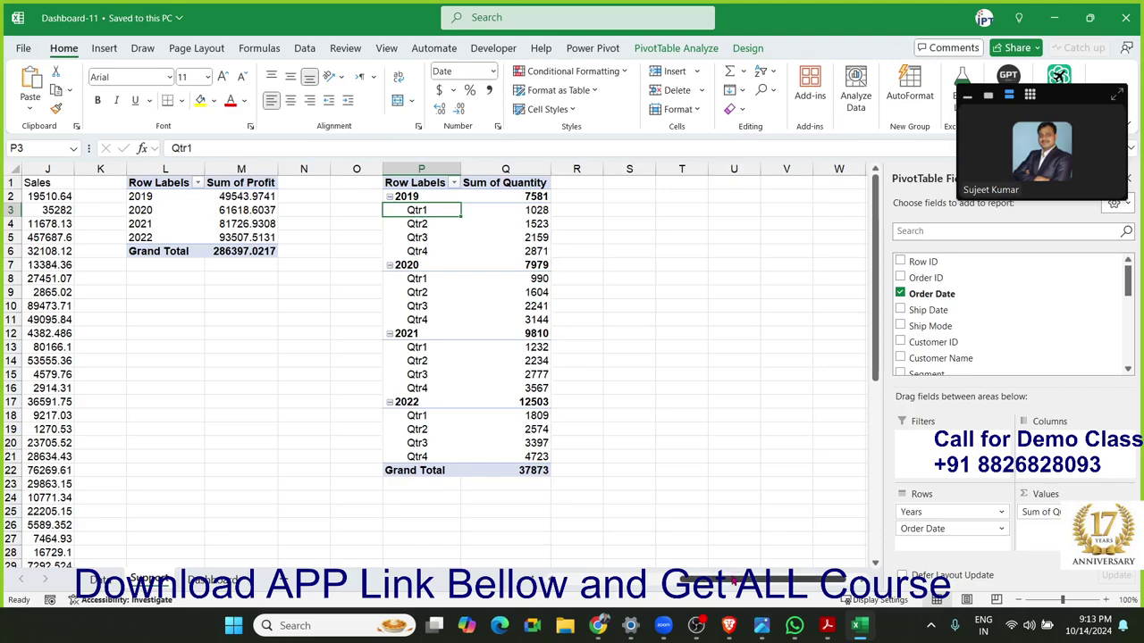
scroll(430, 494, left, 5)
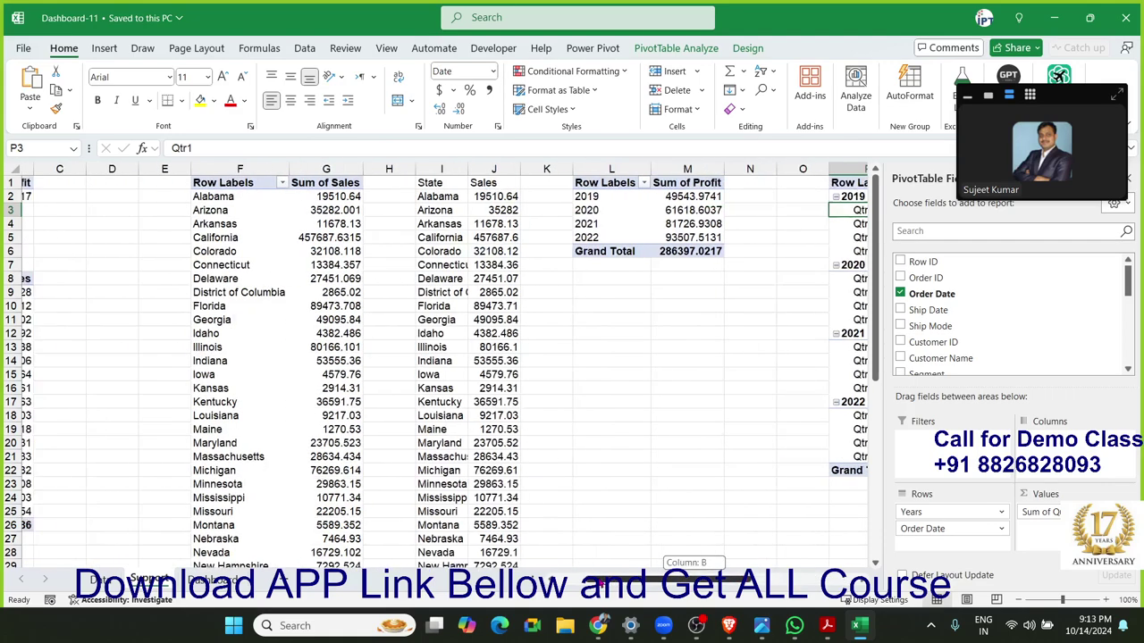
scroll(431, 494, left, 3)
click(214, 579)
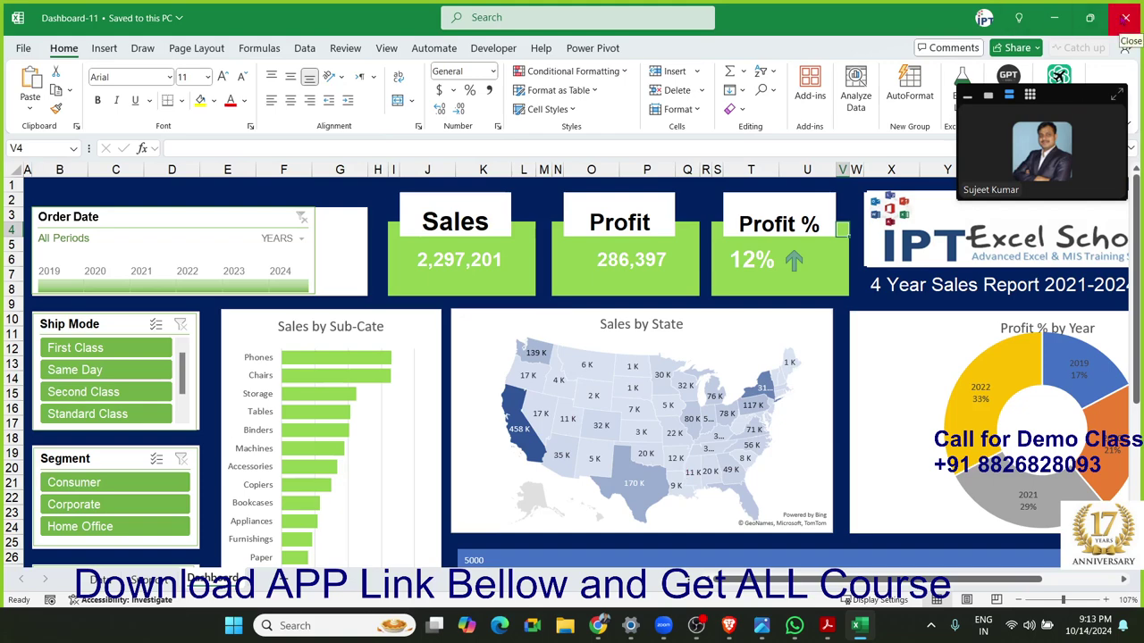
click(1125, 18)
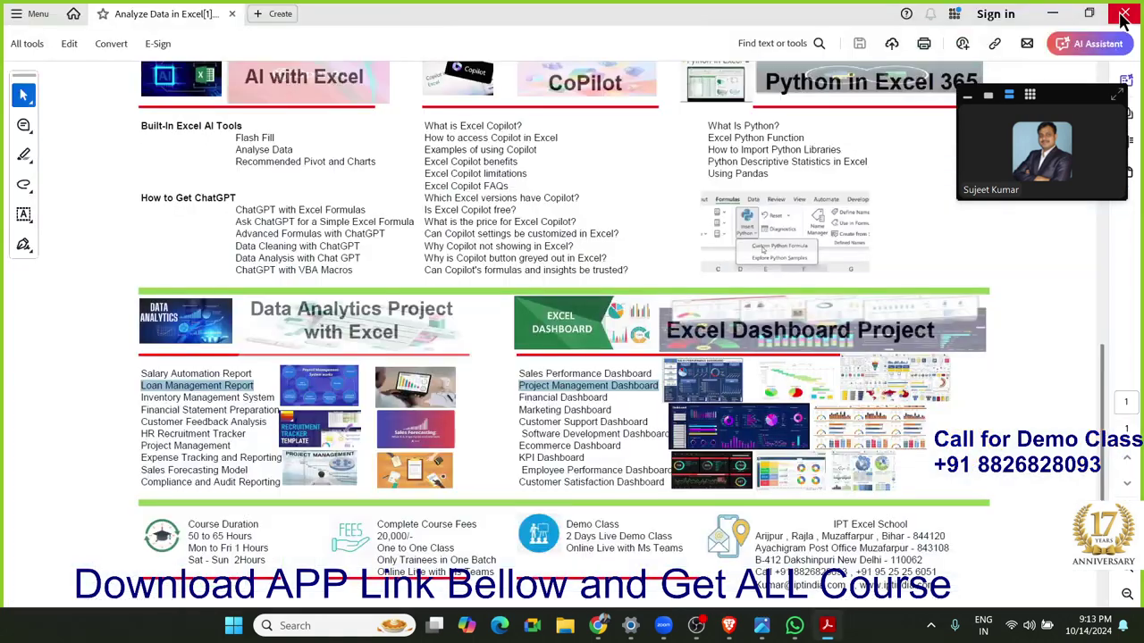
click(600, 424)
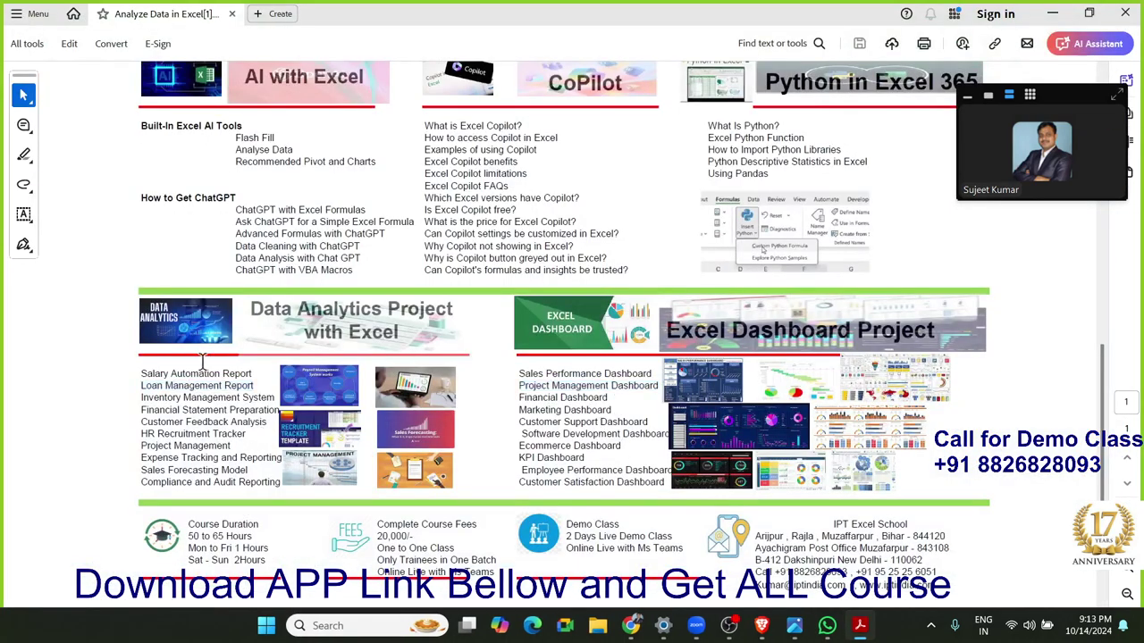
scroll(259, 429, up, 1)
scroll(264, 411, up, 1)
scroll(273, 384, up, 1)
scroll(275, 375, down, 2)
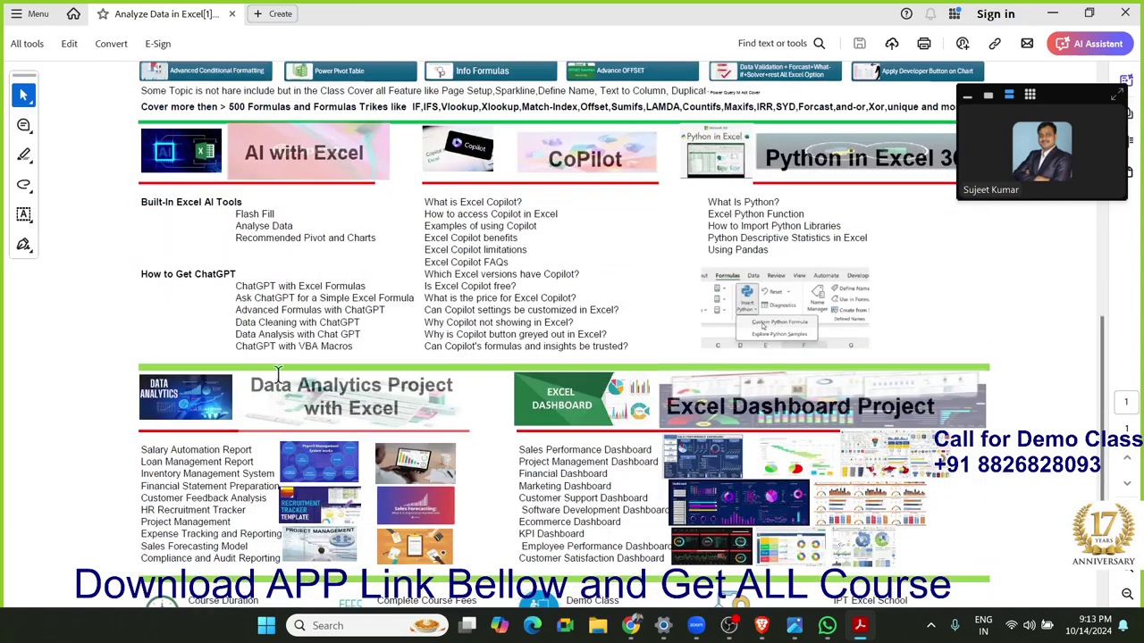
scroll(280, 376, down, 1)
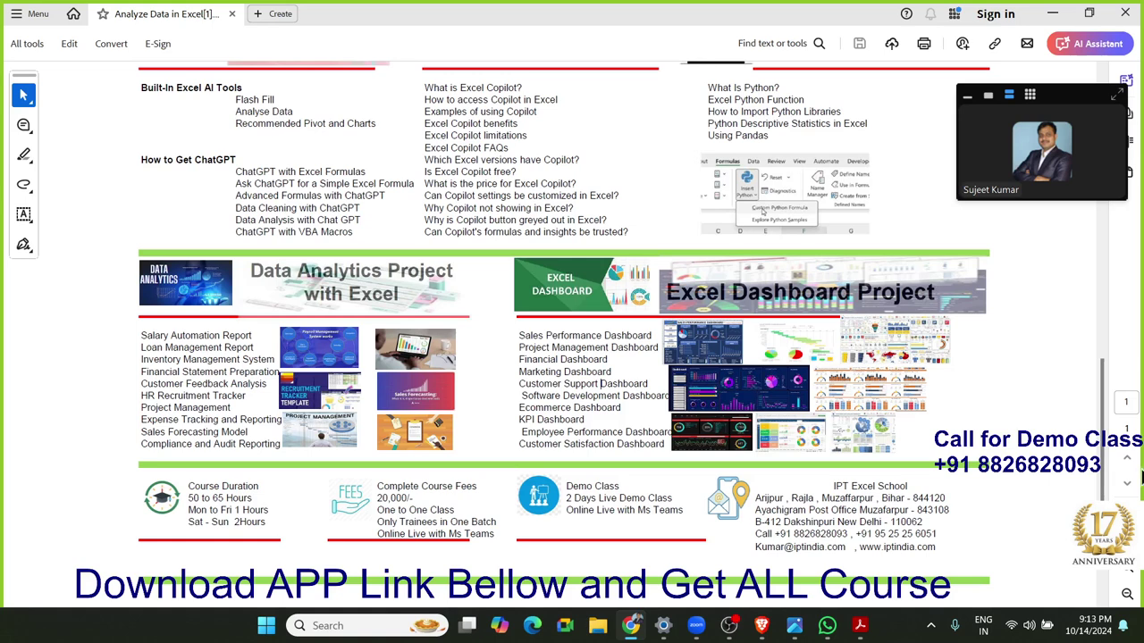
drag(188, 498, 225, 498)
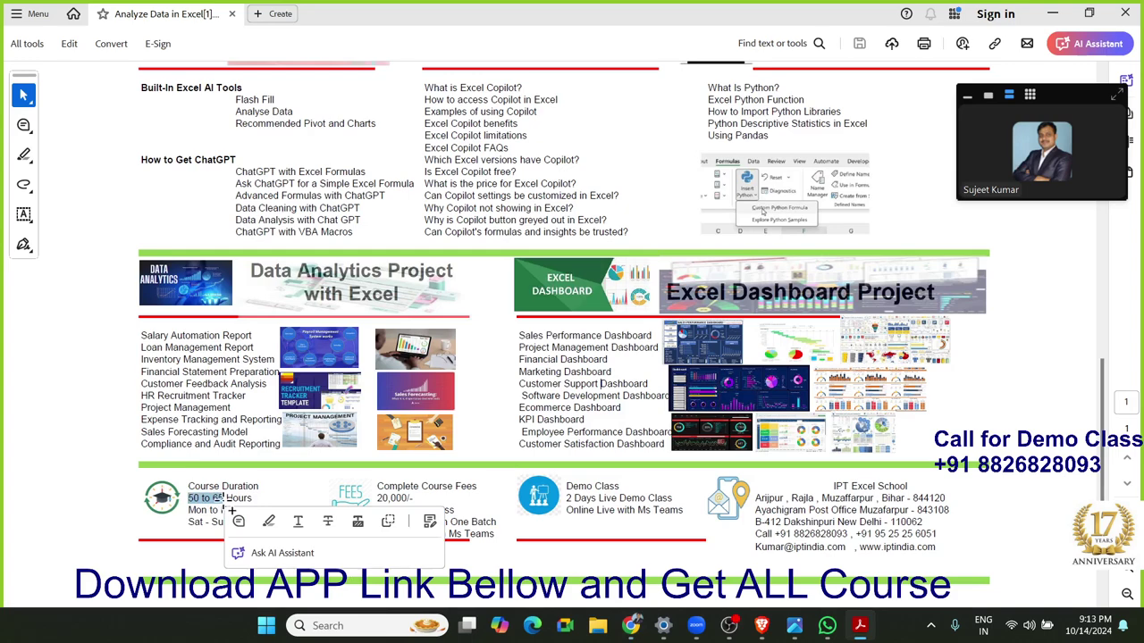
click(222, 471)
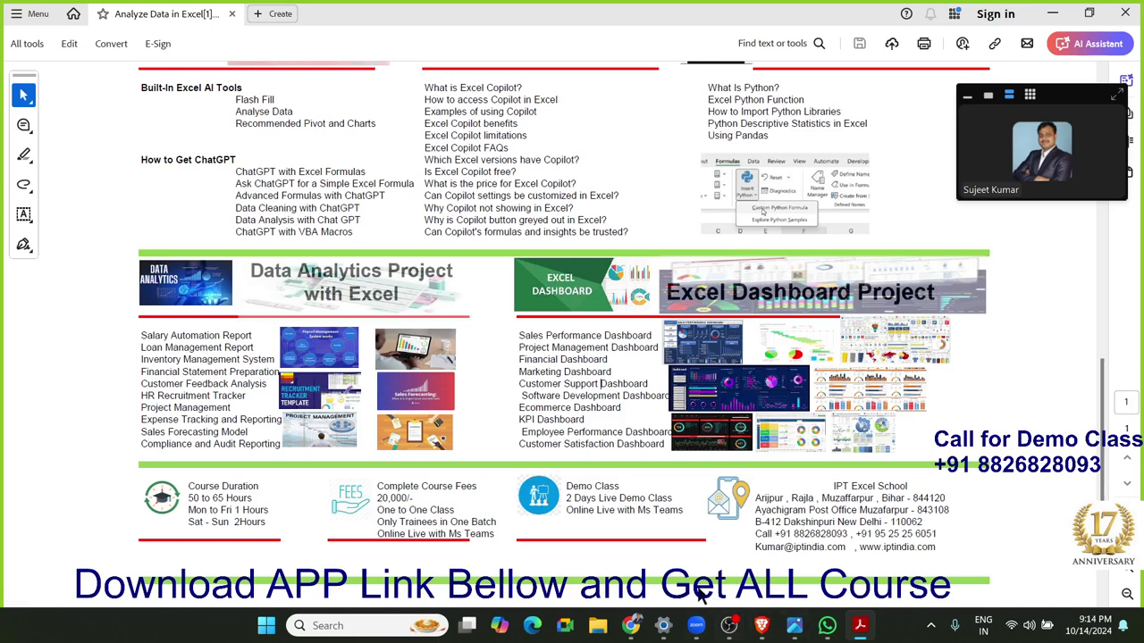
Launch Excel from the Start menu and create a new blank workbook, Book1
key(super)
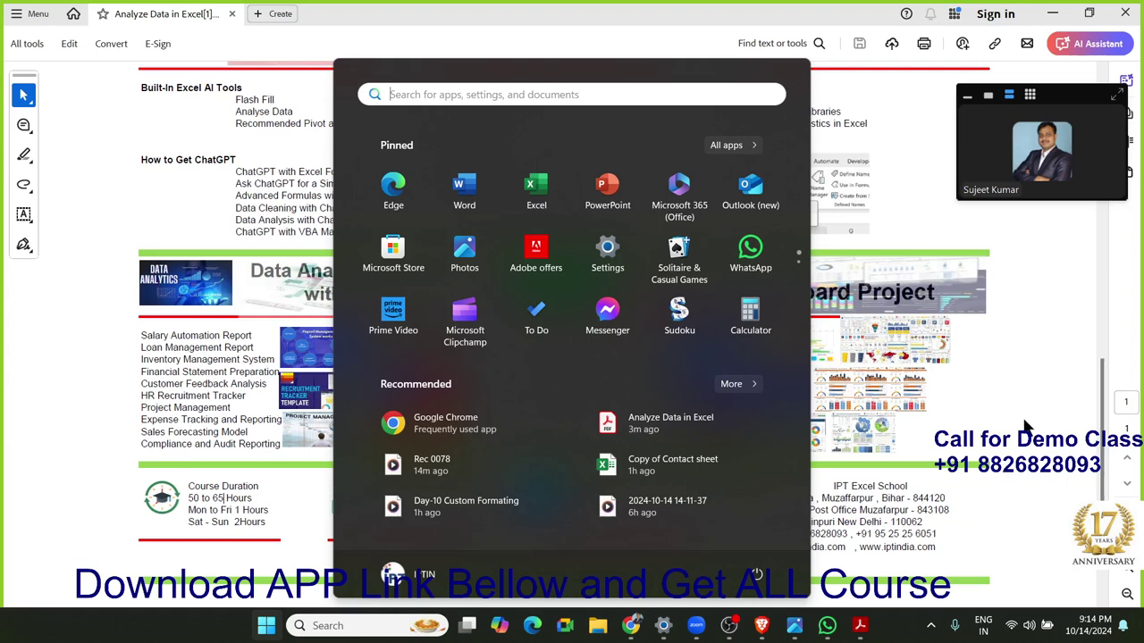
key(super)
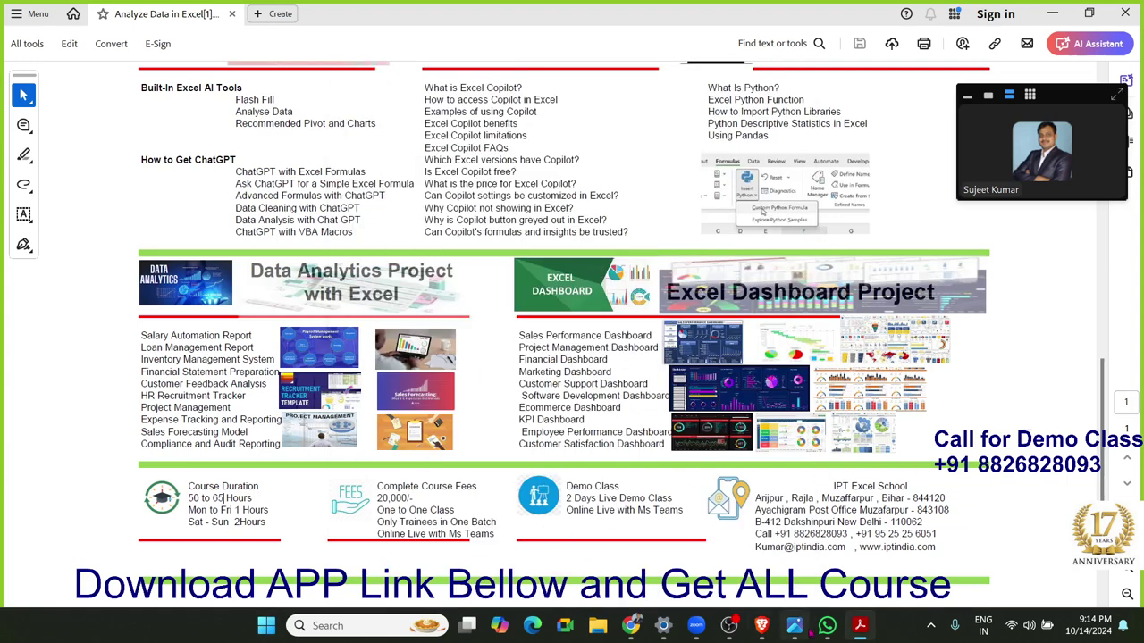
key(super)
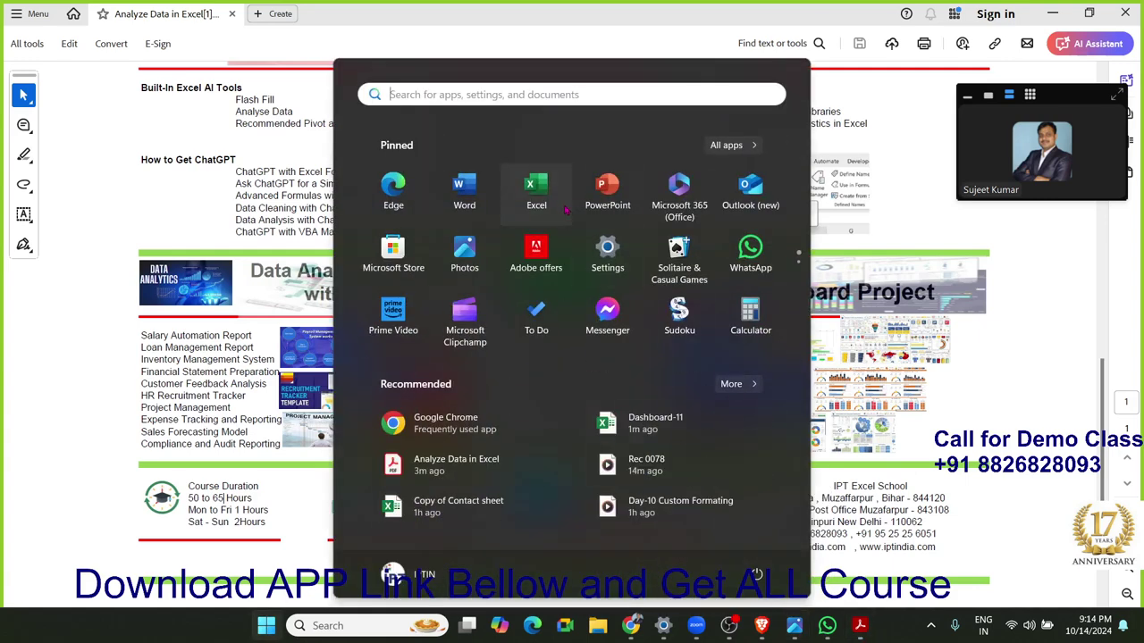
key(super)
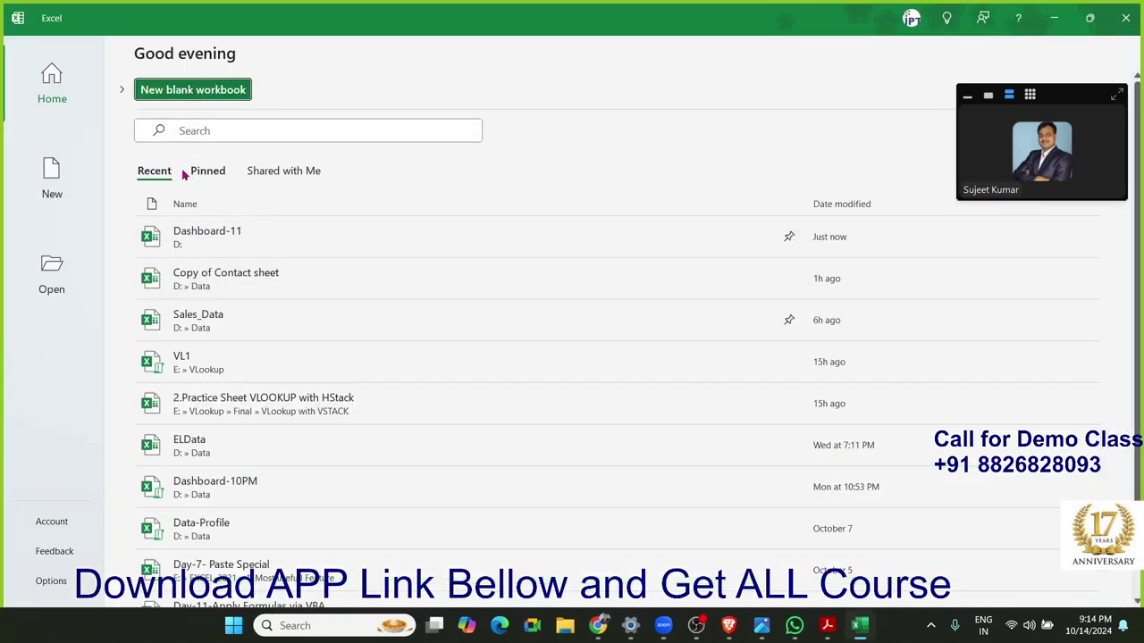
click(197, 99)
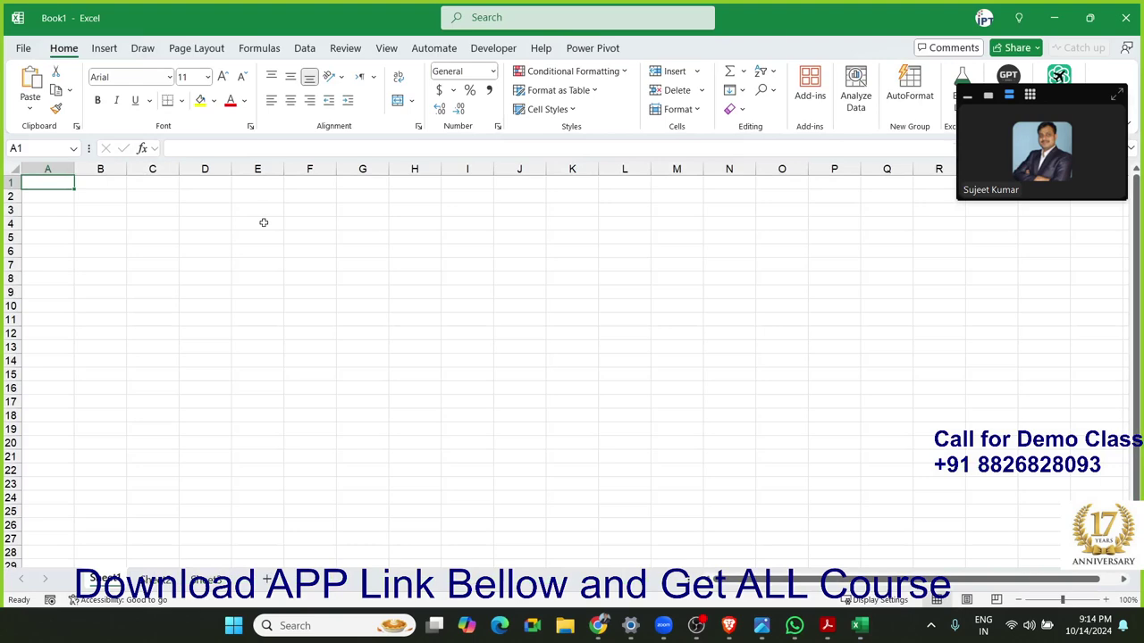
Enter the list B,B,E,B,F,F in cell A3 at the top of the sheet
click(234, 221)
click(406, 346)
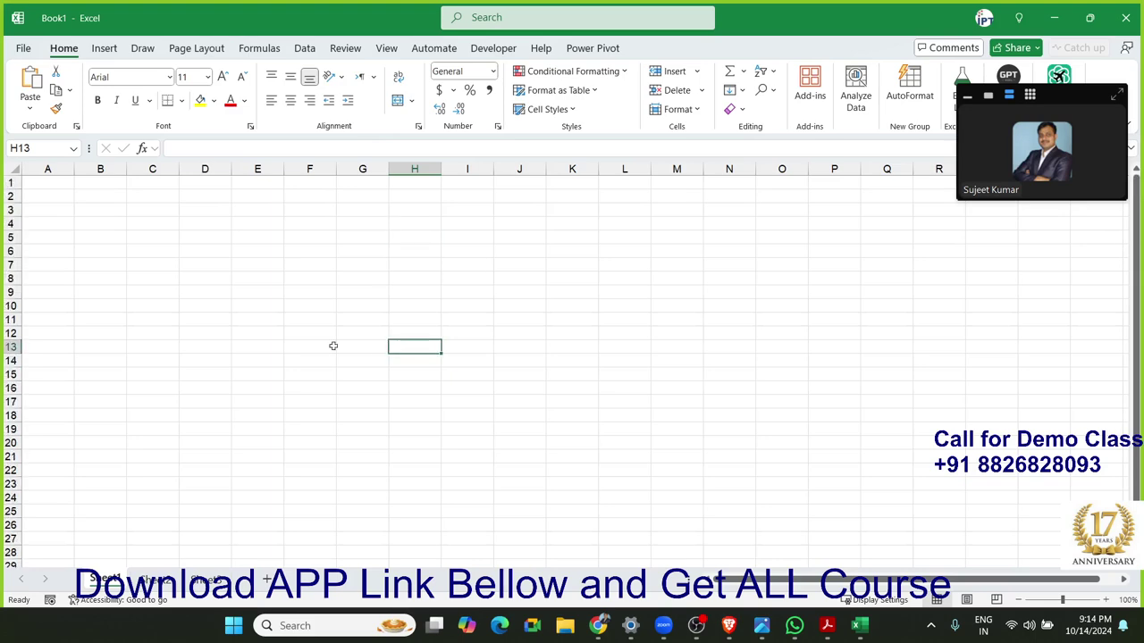
scroll(307, 346, up, 3)
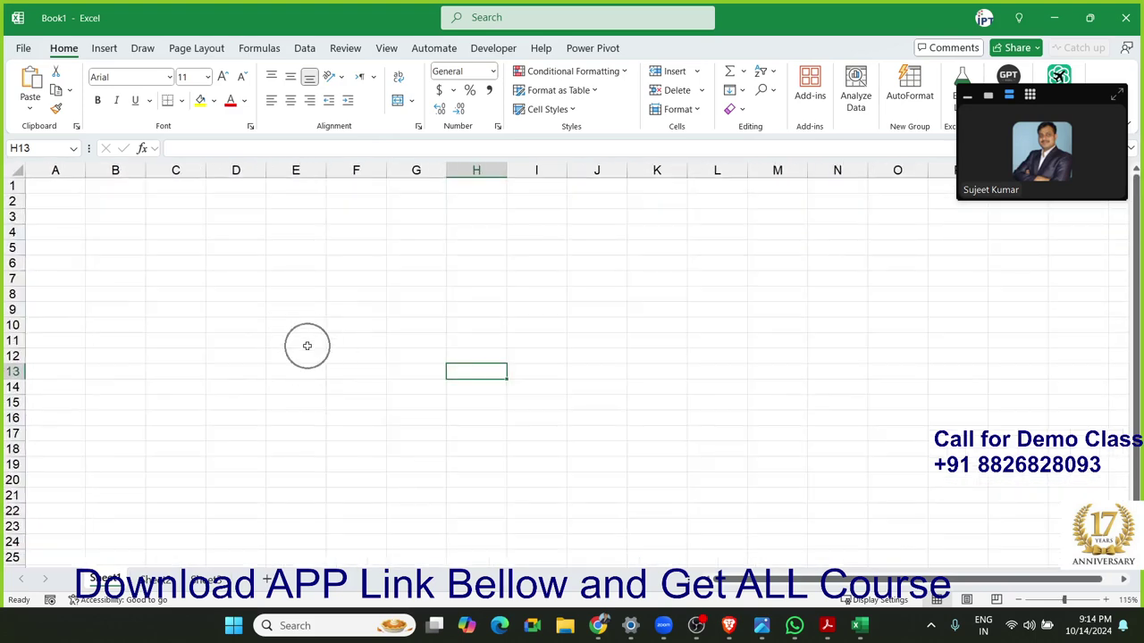
ctrl+scroll(306, 345, up, 3)
ctrl+scroll(306, 346, up, 3)
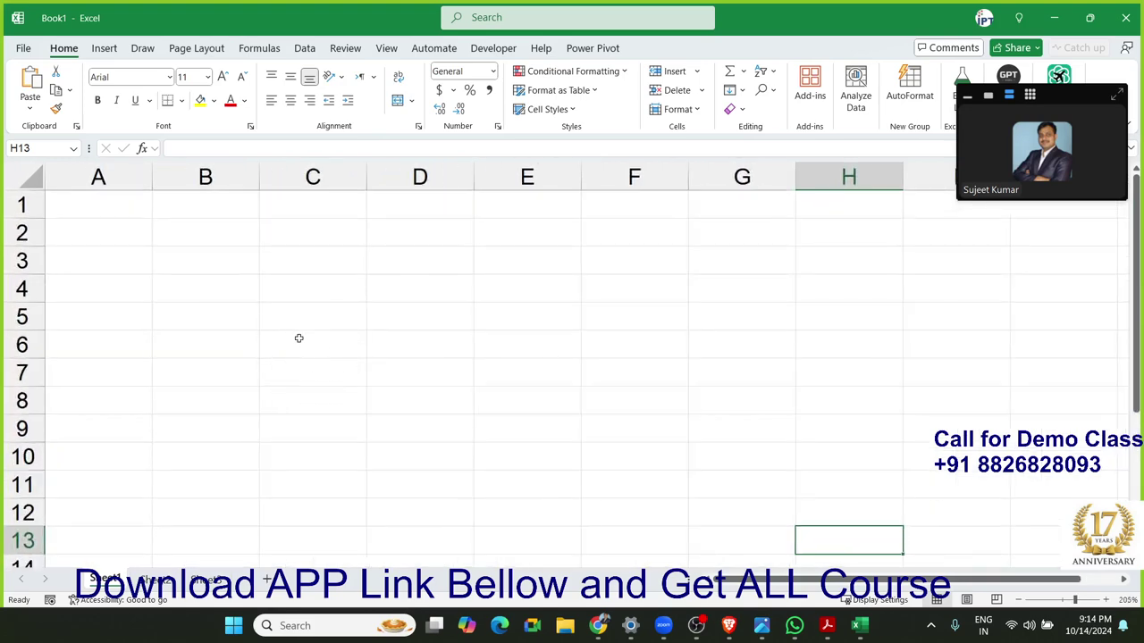
ctrl+scroll(298, 338, up, 1)
ctrl+scroll(295, 337, up, 1)
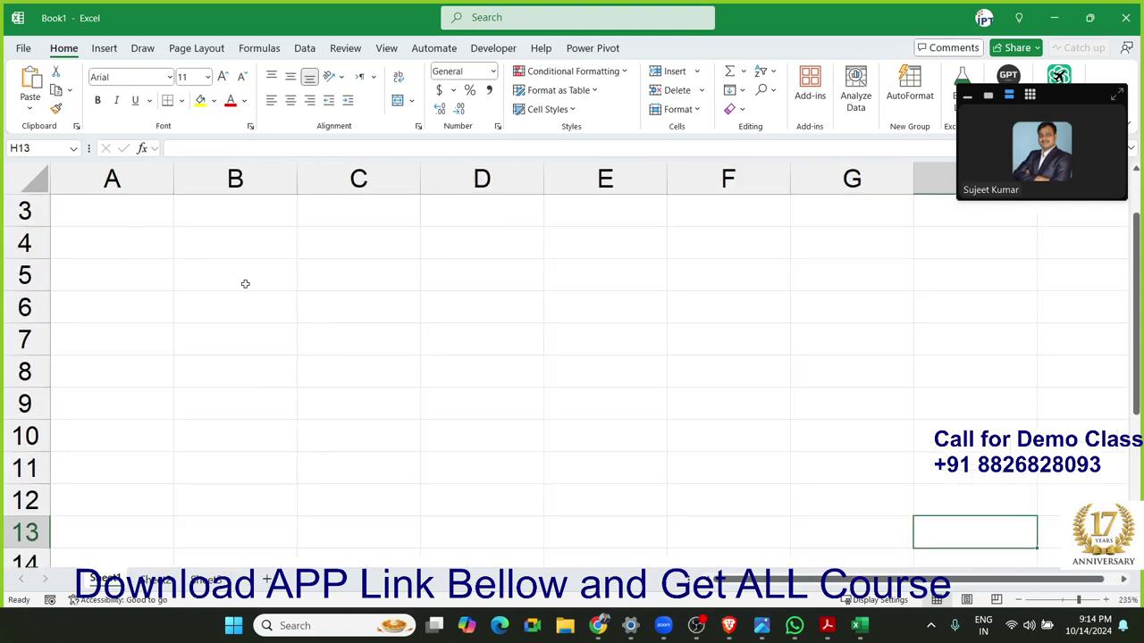
click(168, 243)
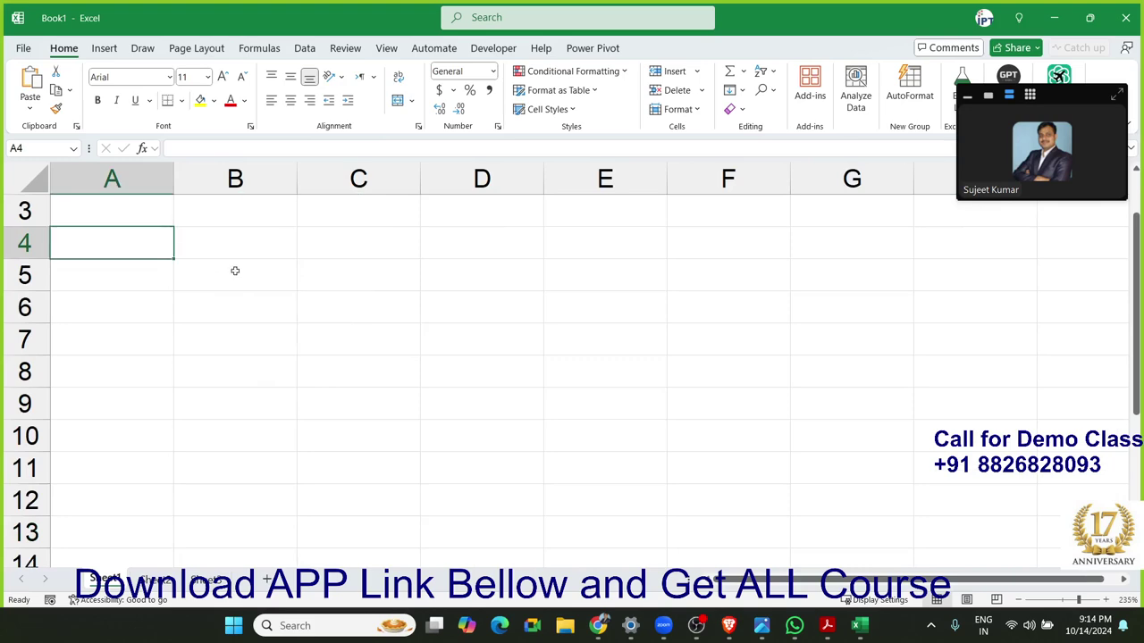
ctrl+scroll(235, 270, up, 1)
ctrl+scroll(235, 274, up, 2)
key(Return)
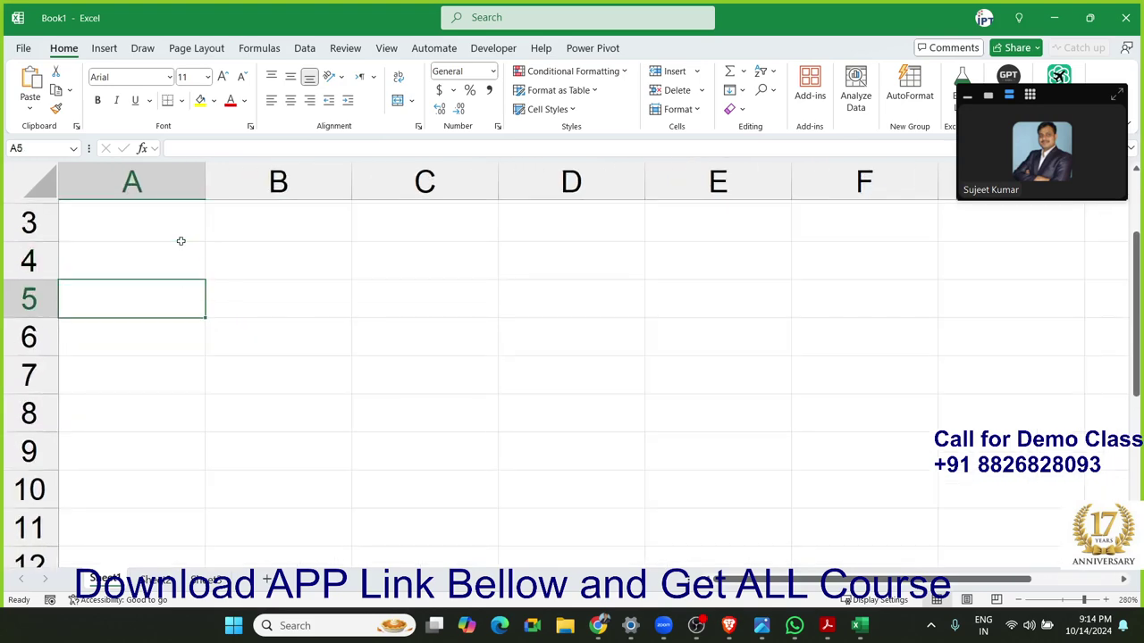
click(180, 238)
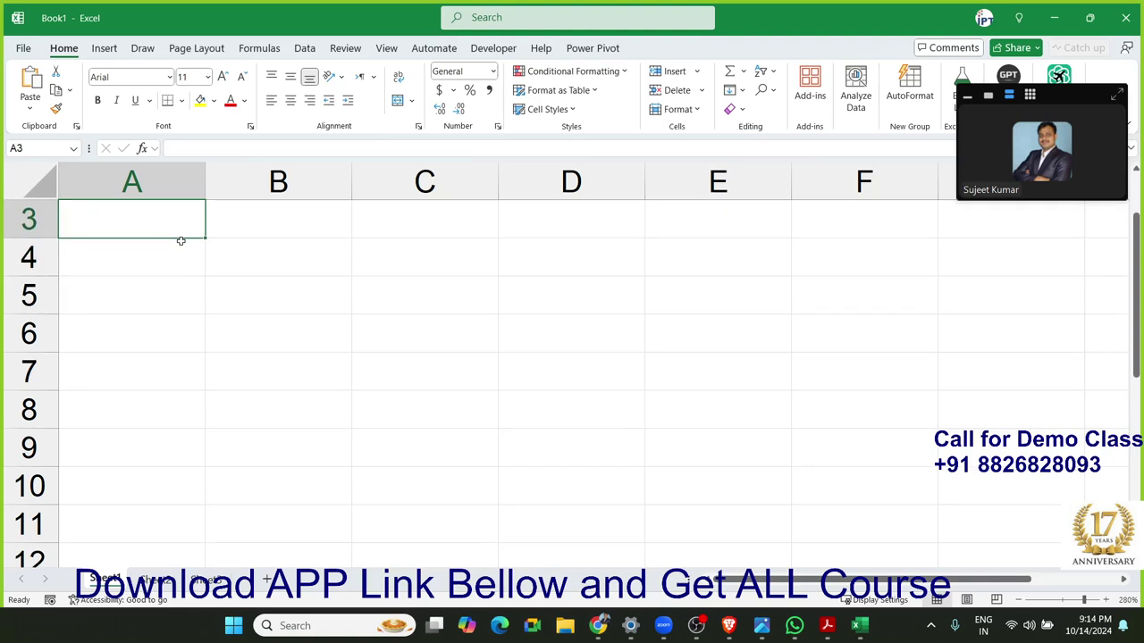
text(B)
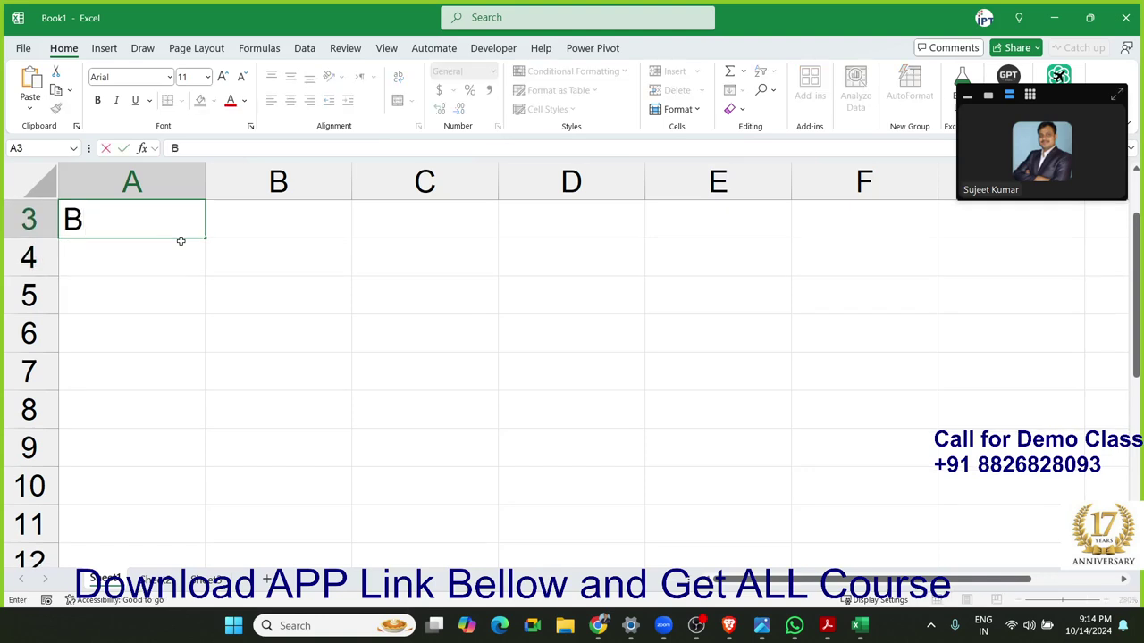
text(,B,)
text(E,B,)
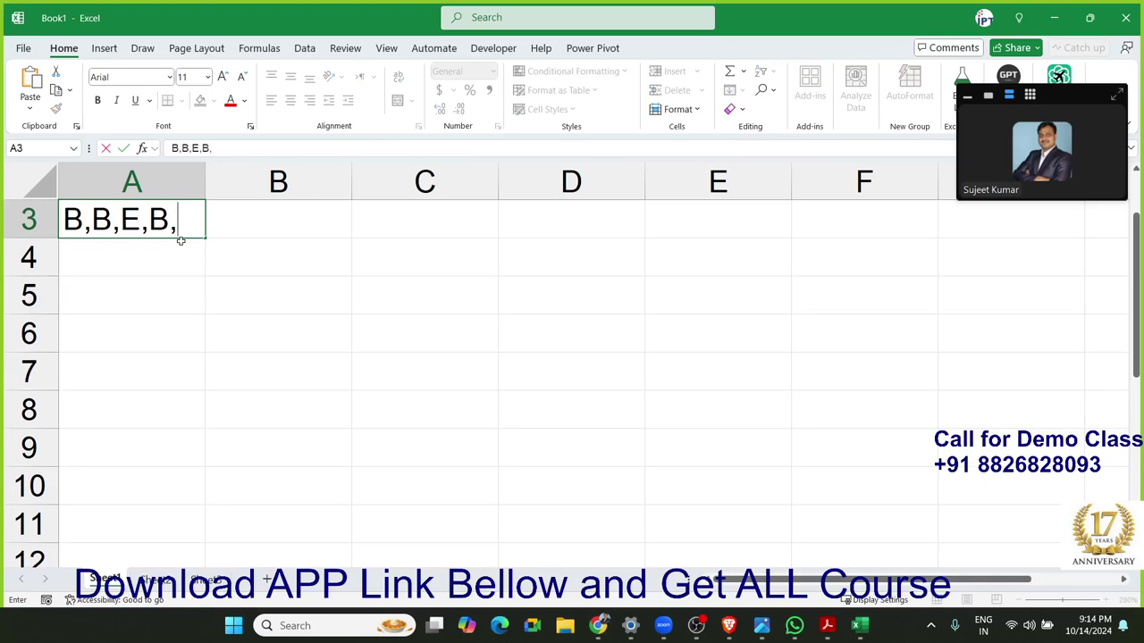
text(F,F)
key(Tab)
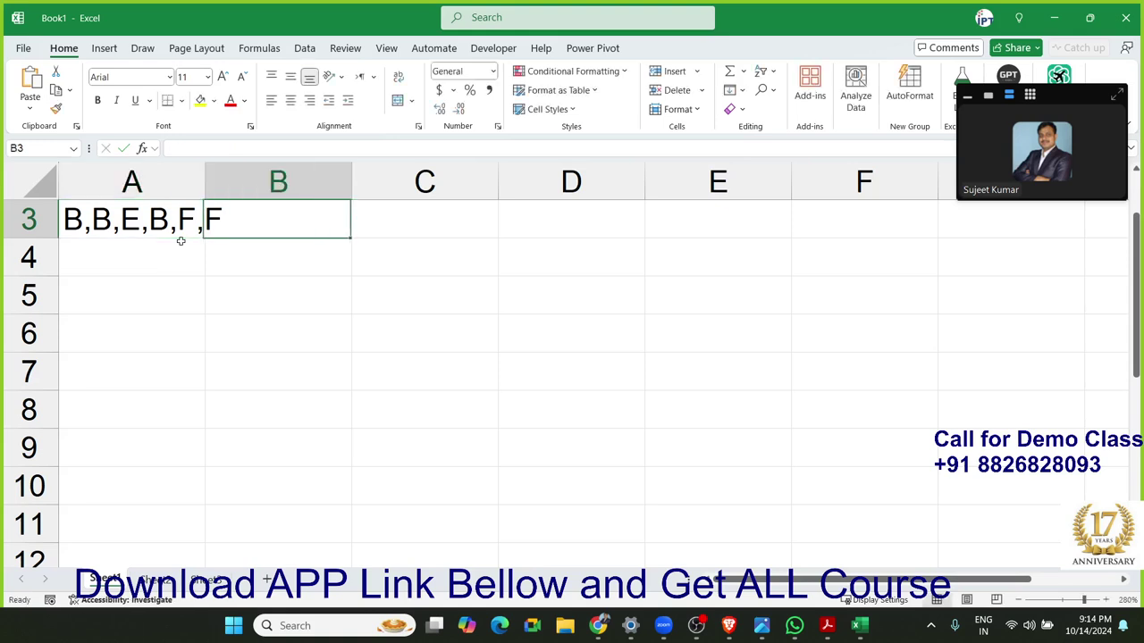
Widen column A so the whole list shows, then select cell B3
drag(212, 176, 247, 176)
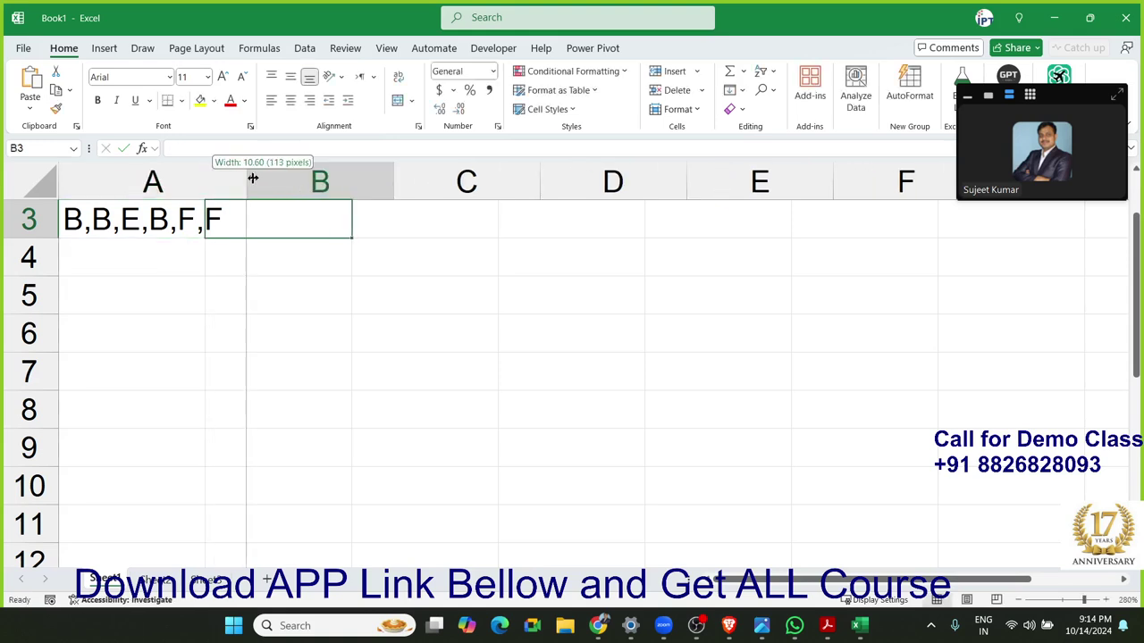
click(36, 219)
click(289, 218)
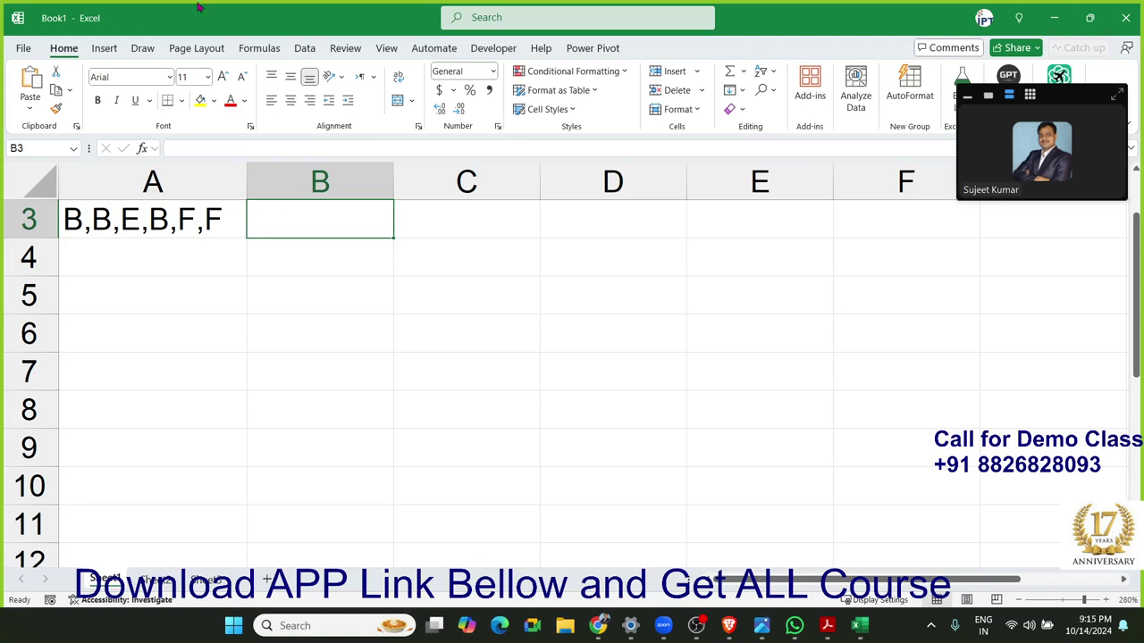
click(259, 49)
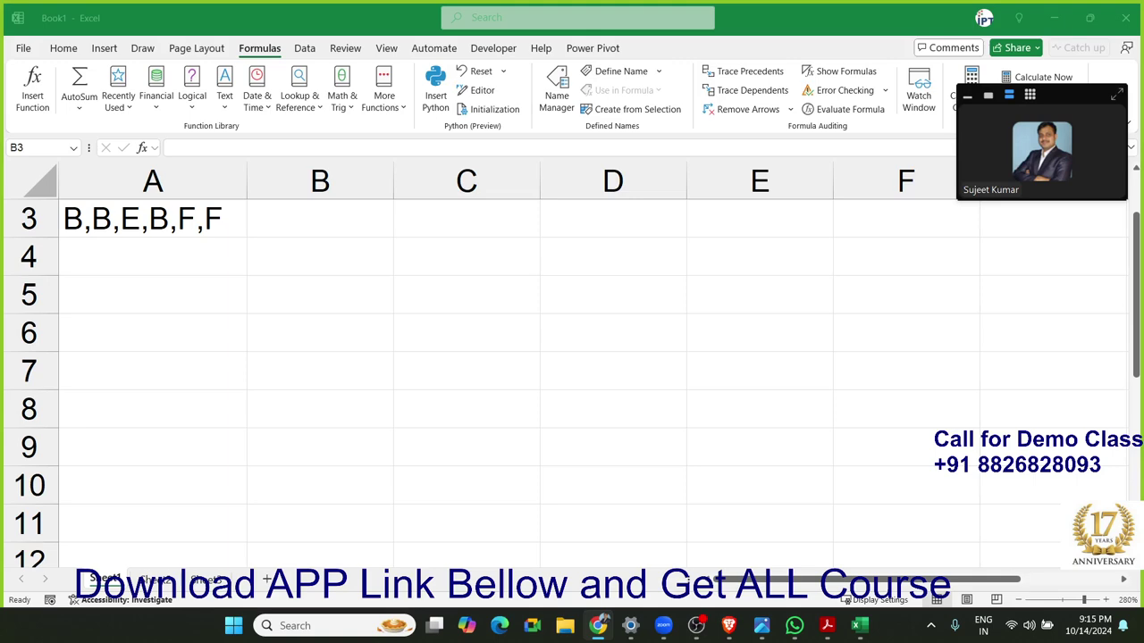
Enter =LEN(A3) in cell B4, returning 11
click(304, 310)
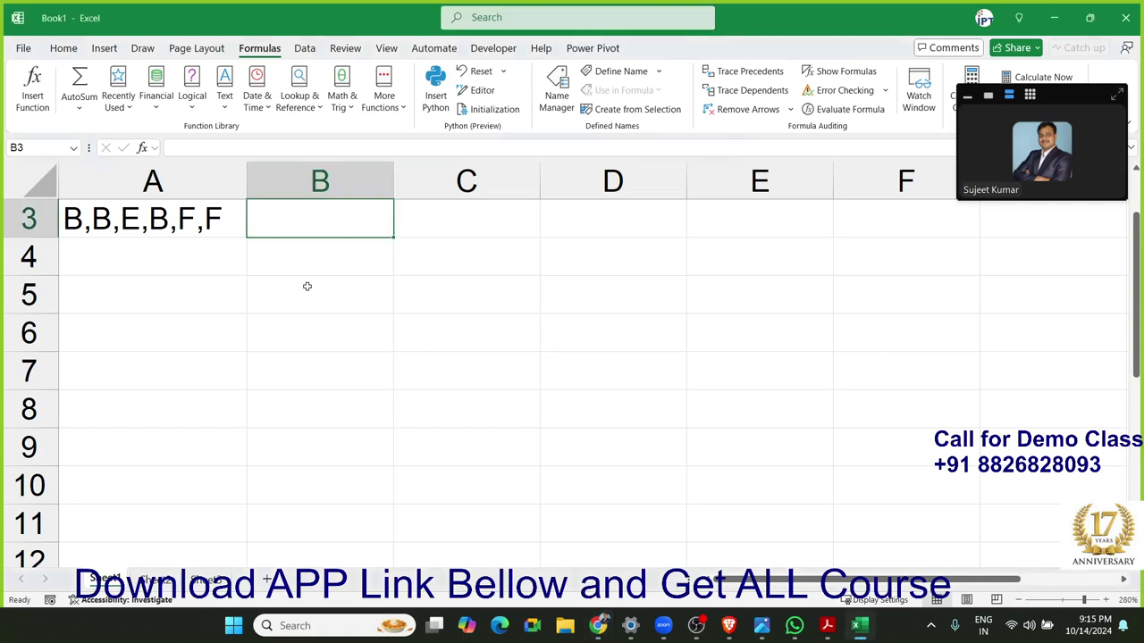
click(157, 241)
click(171, 225)
click(279, 258)
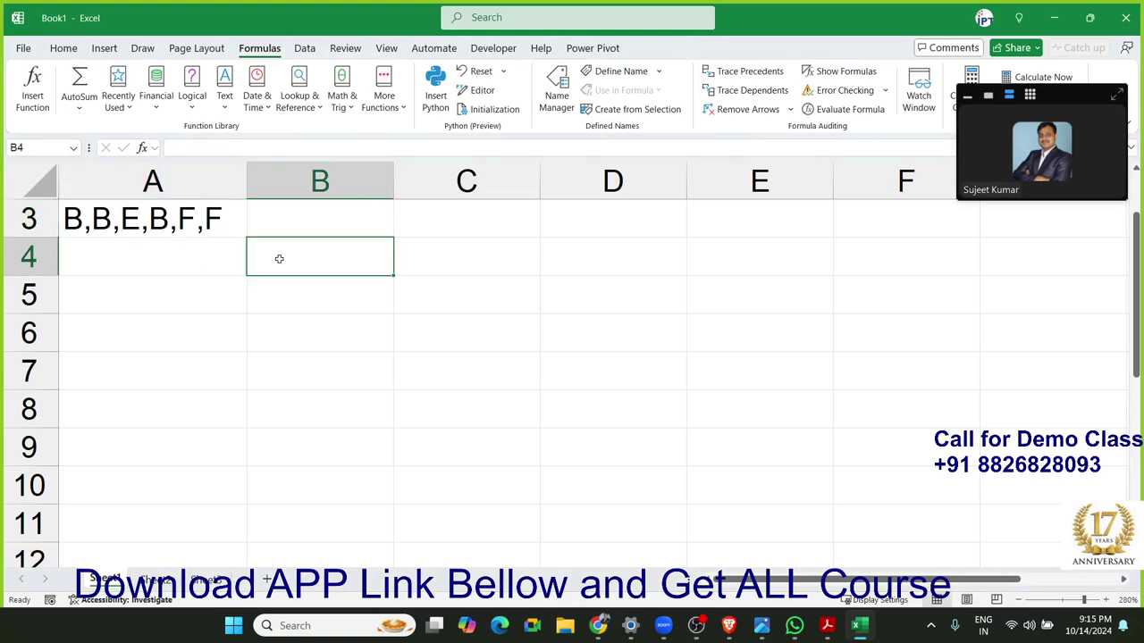
text(=l)
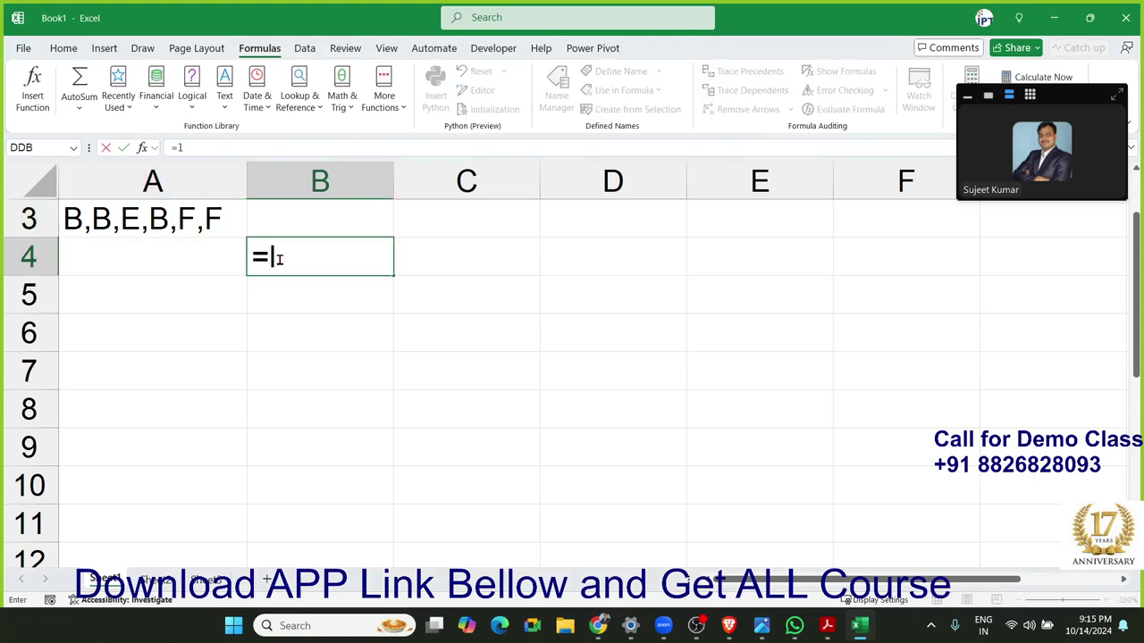
text(en)
key(Tab)
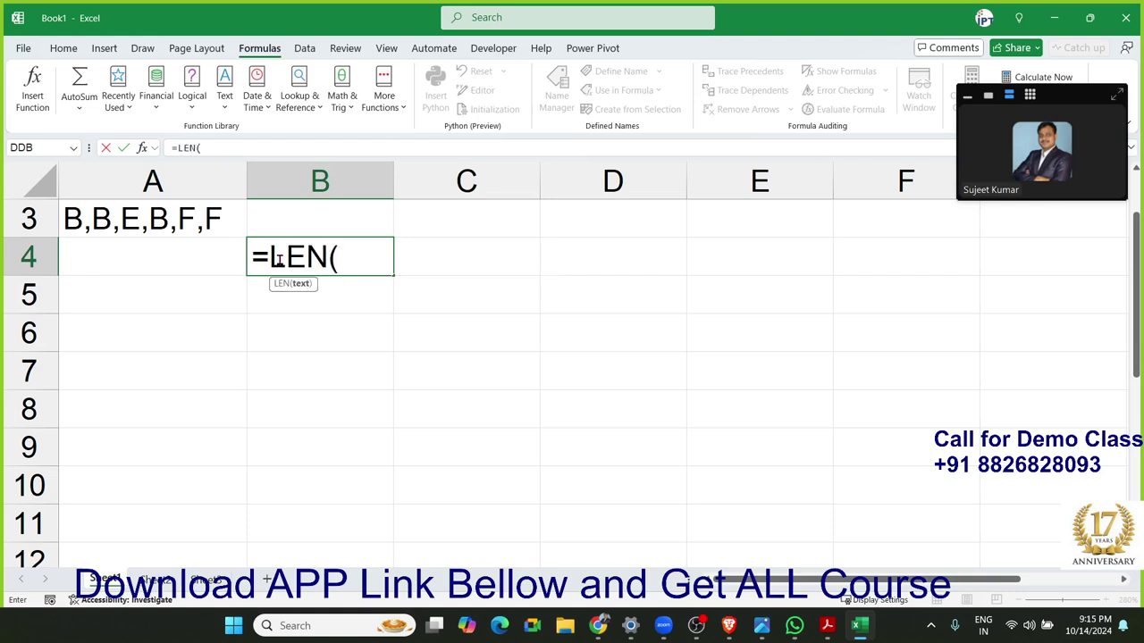
key(Left)
key(Up)
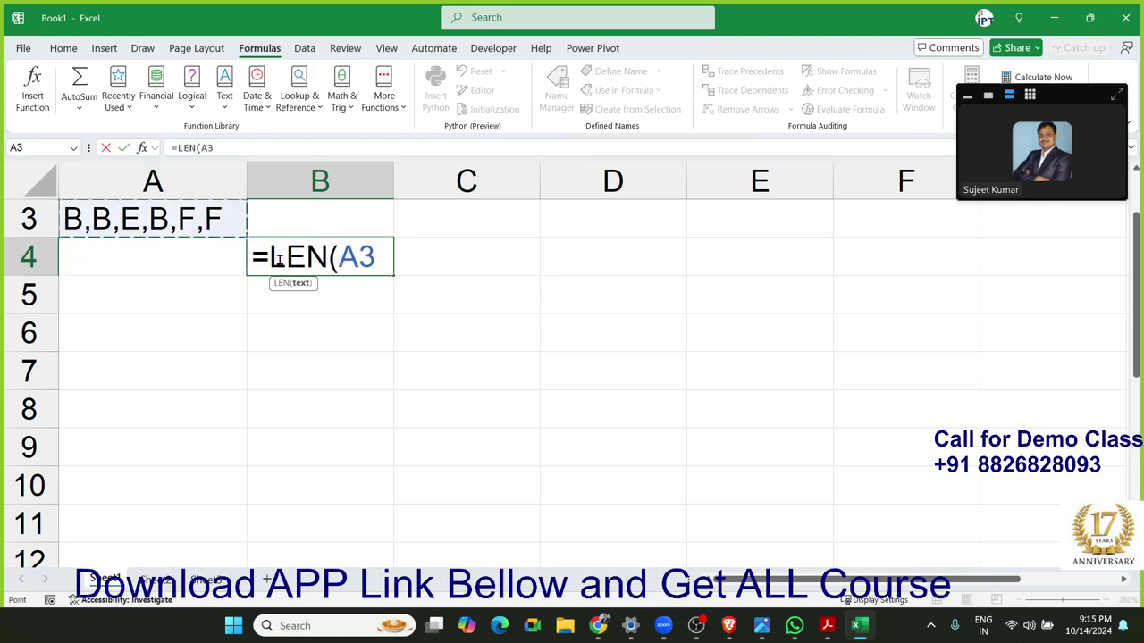
key(Return)
Check A3 and B4's LEN formula, then begin a =SUB formula in C4
click(279, 258)
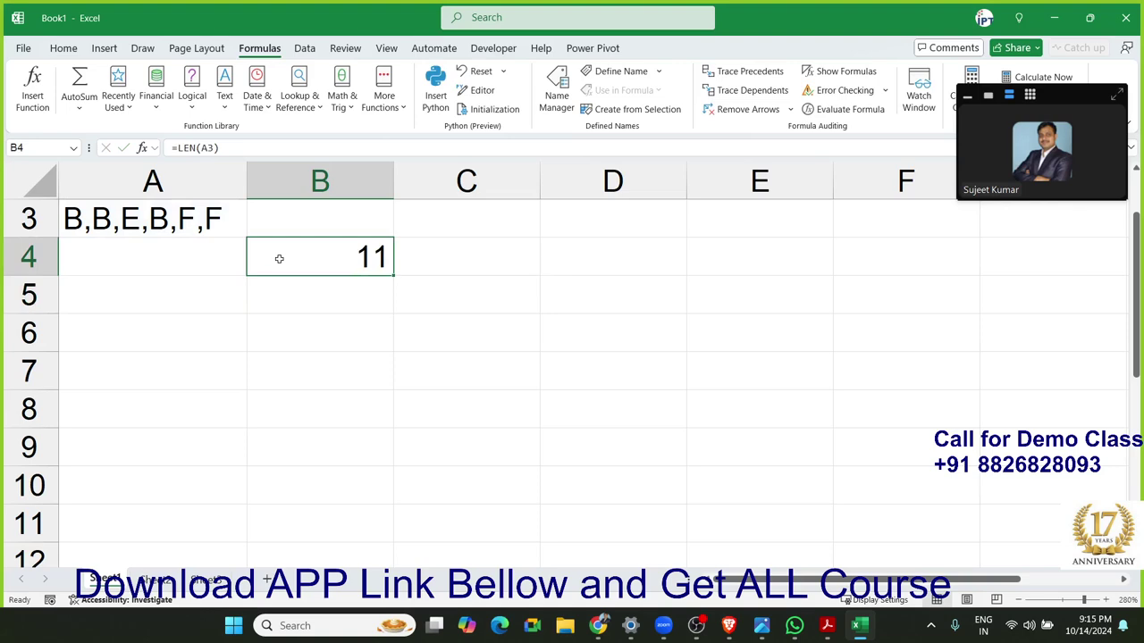
click(159, 224)
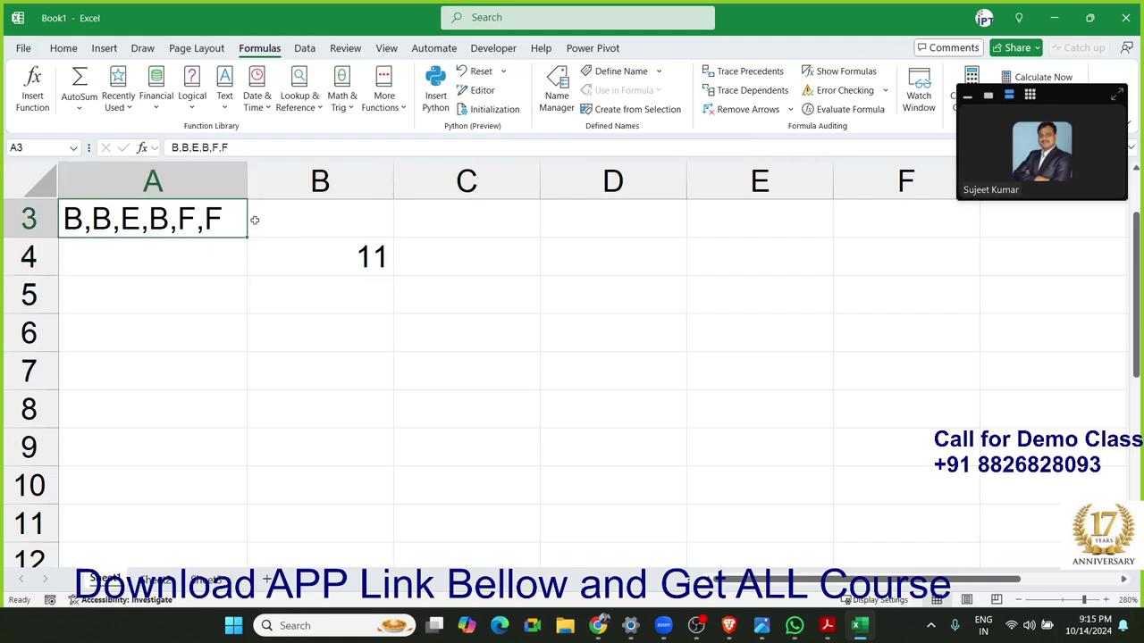
click(279, 257)
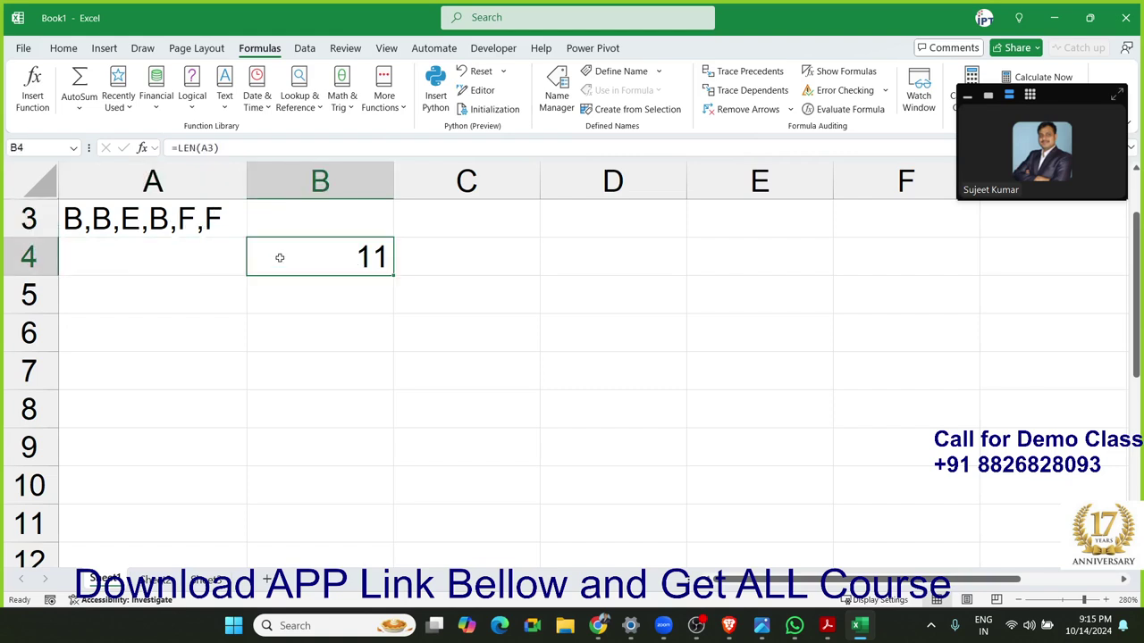
key(Right)
text(=su)
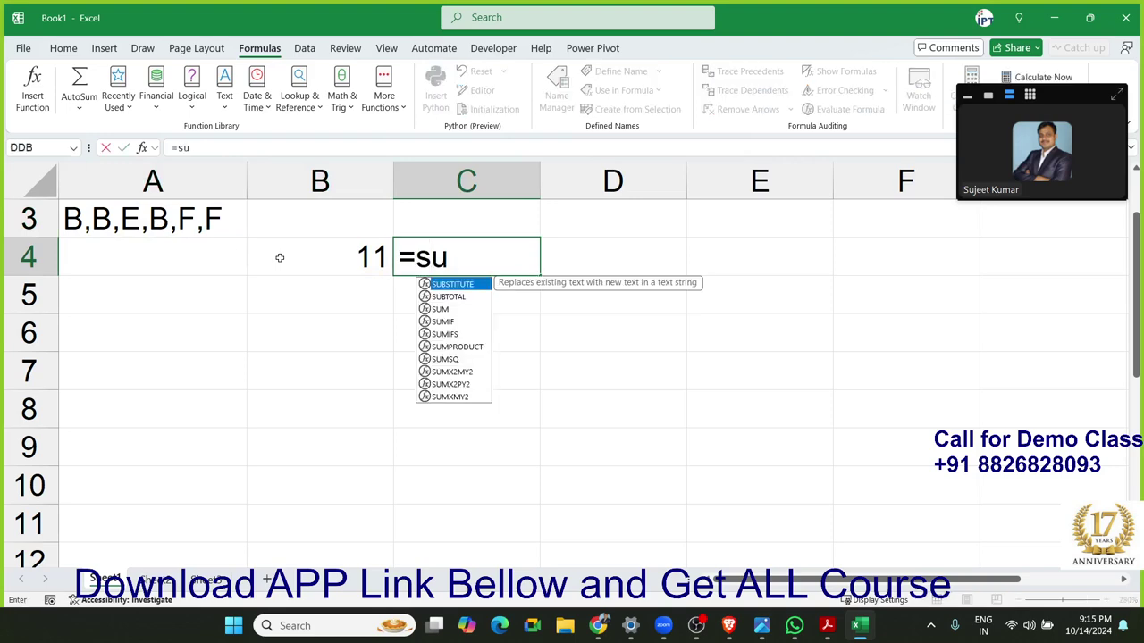
text(b)
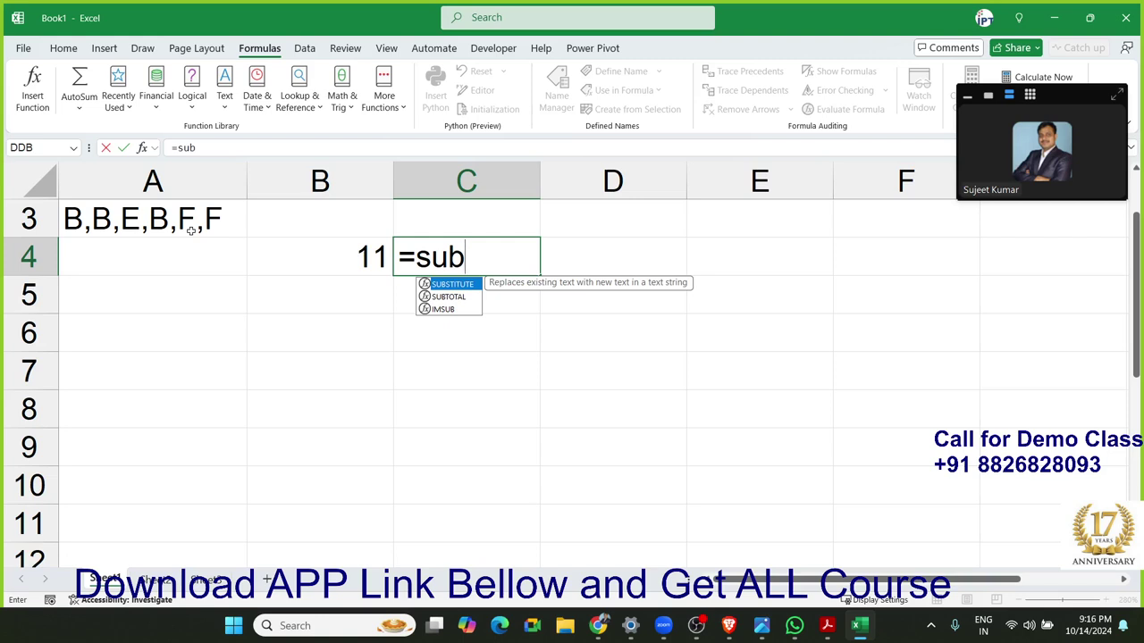
Finish =SUBSTITUTE(A3,"B","") in C4, leaving ,,E,,F,F
key(Tab)
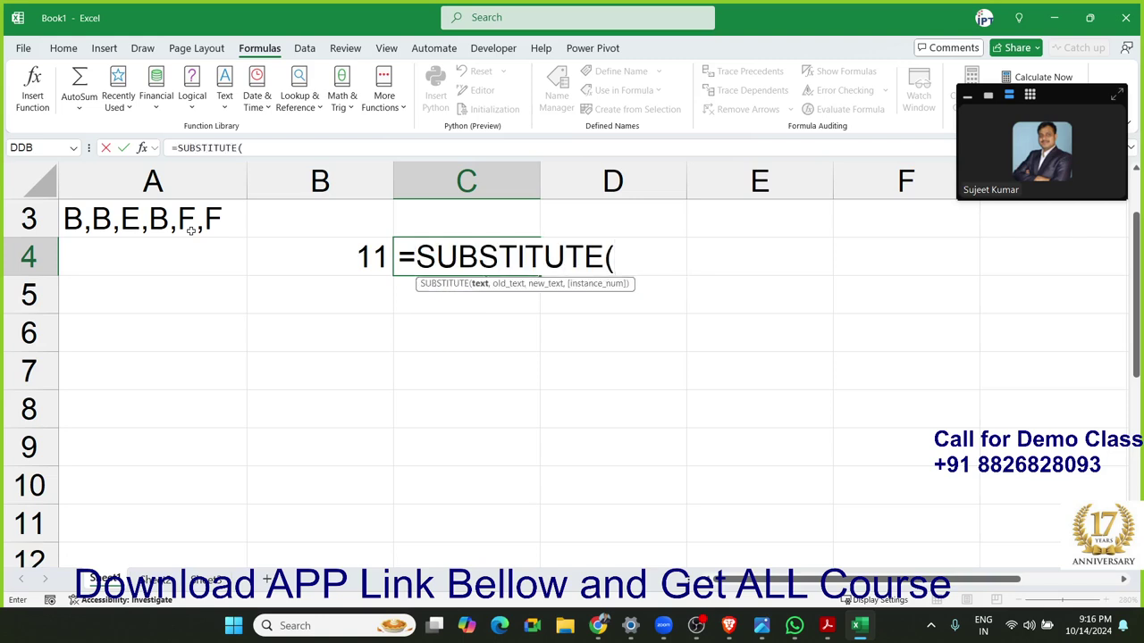
click(106, 221)
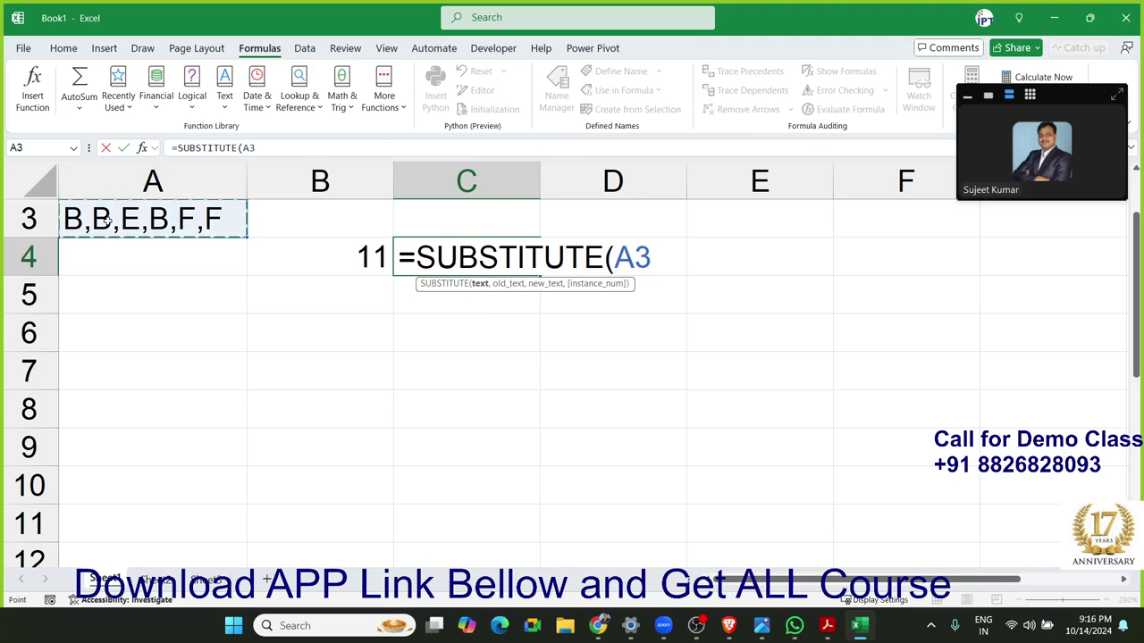
text(,")
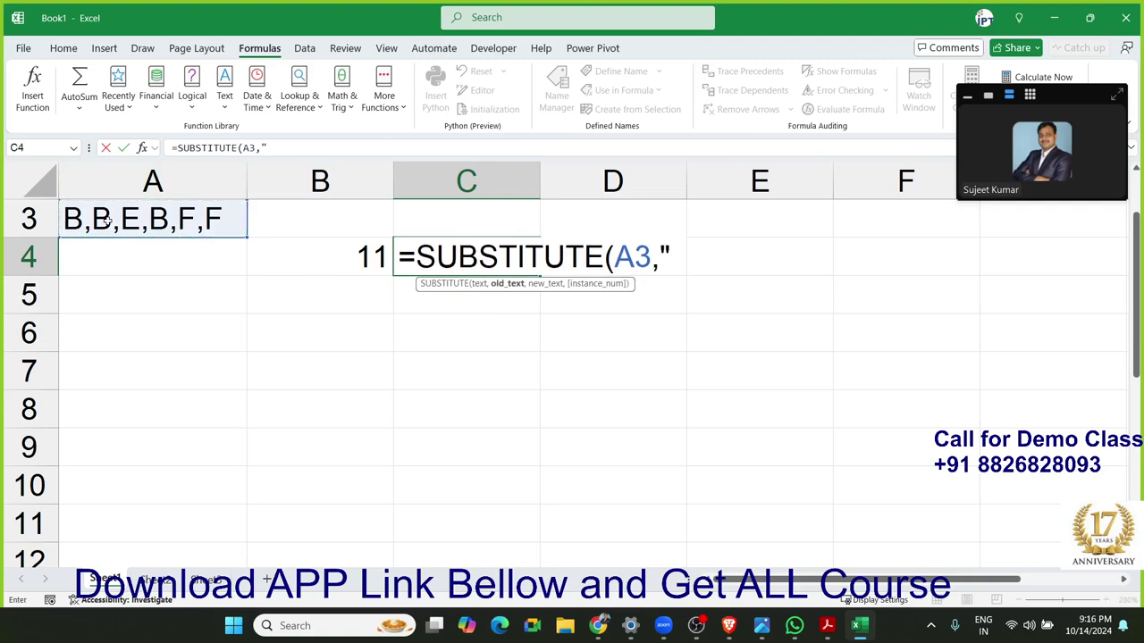
text(B",)
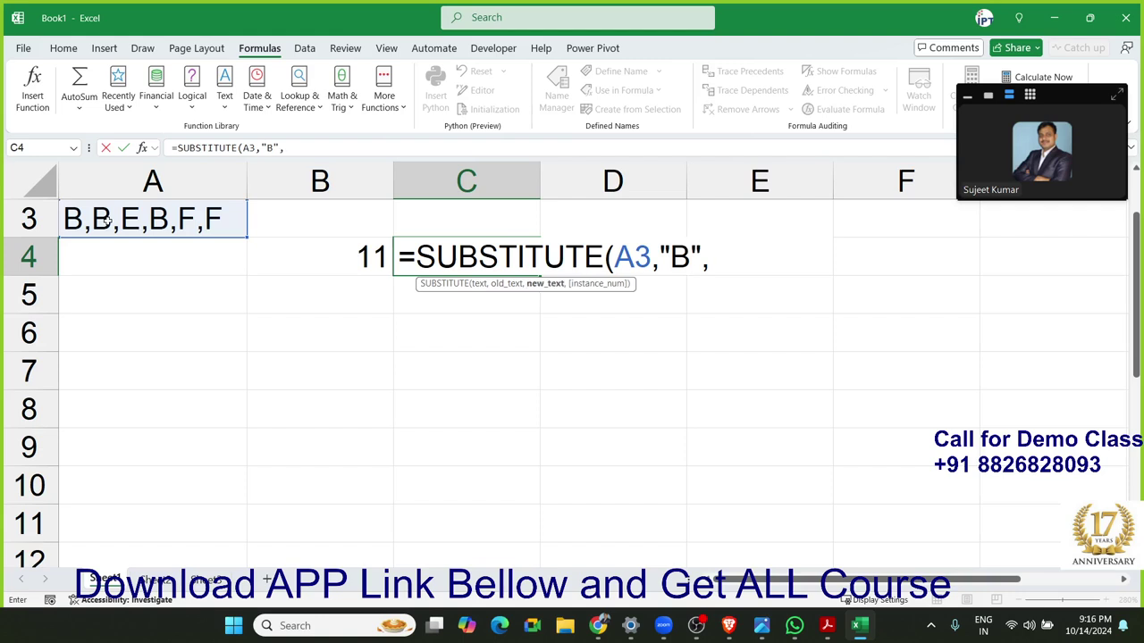
text("")
text())
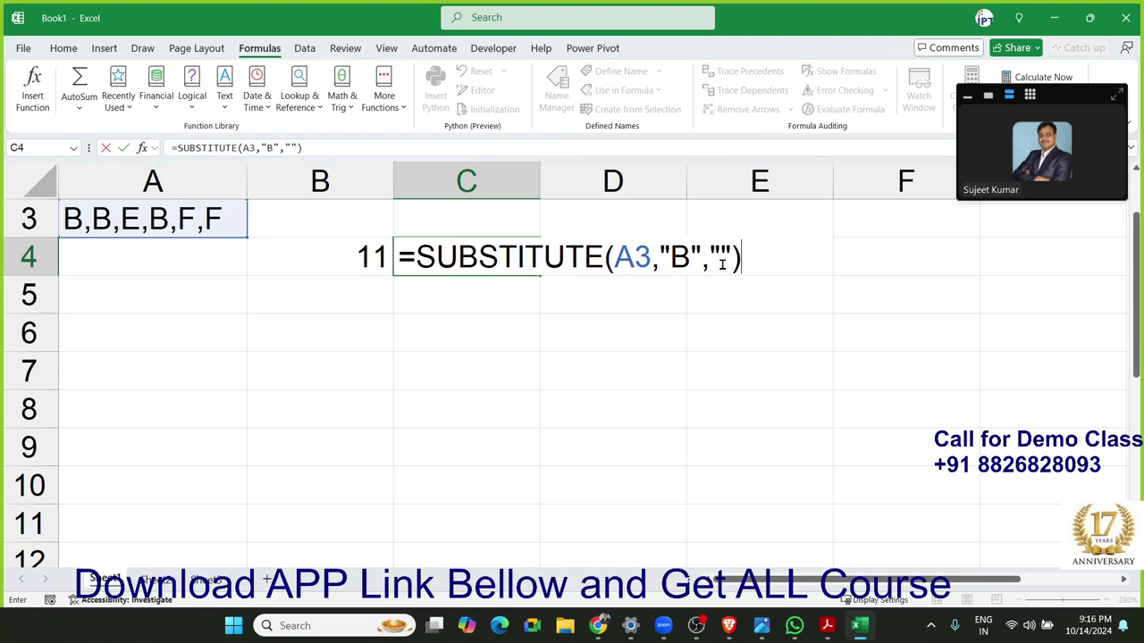
key(Return)
Enter =LEN(C4) in D4 to get 8, then review the B4 and C4 formulas
key(Up)
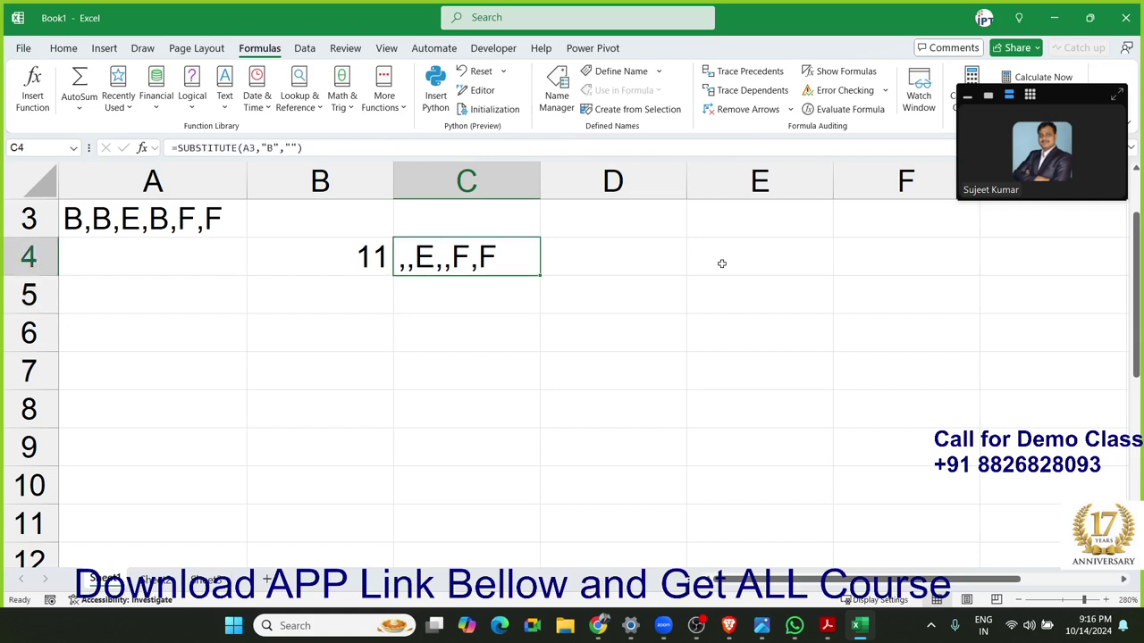
key(Right)
text(=le)
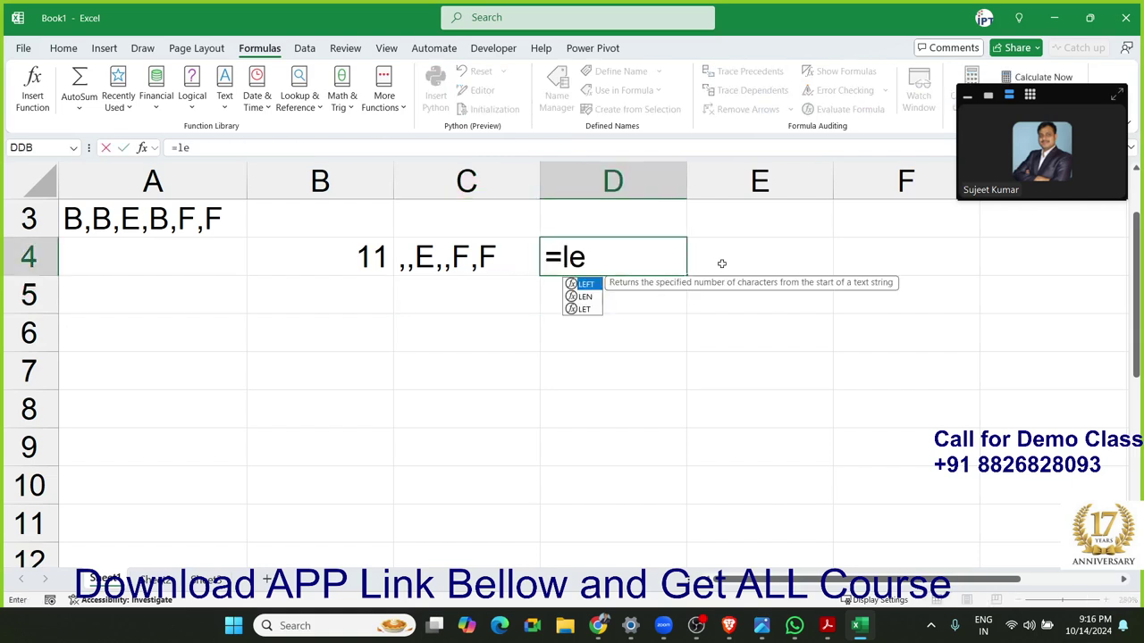
text(n()
key(Left)
key(Return)
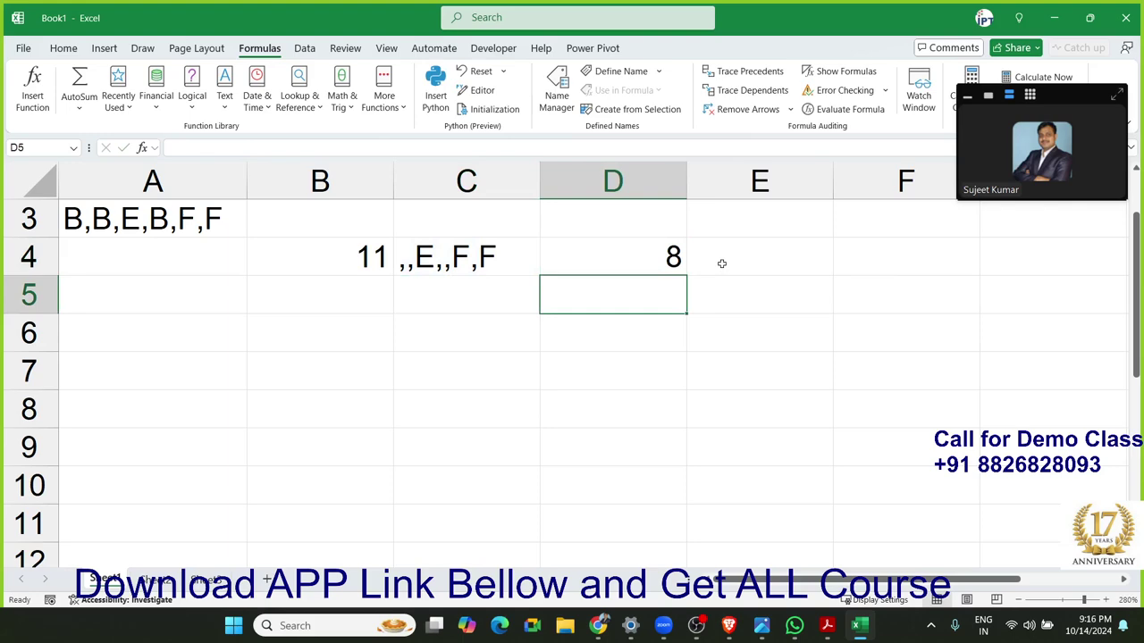
key(Left)
key(Left)
key(Up)
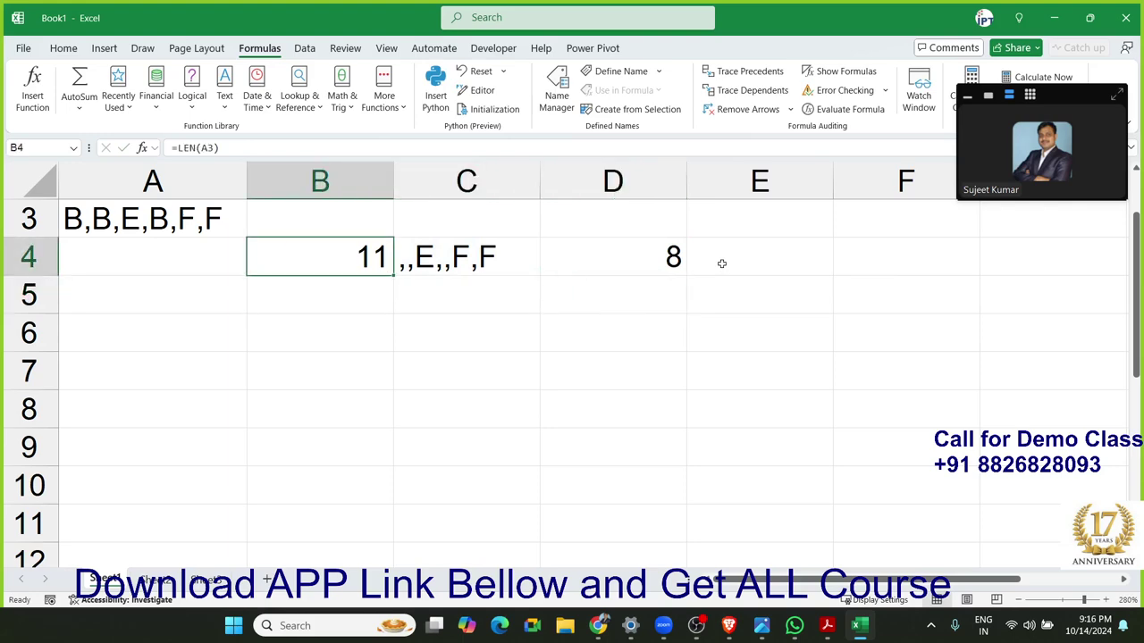
key(Right)
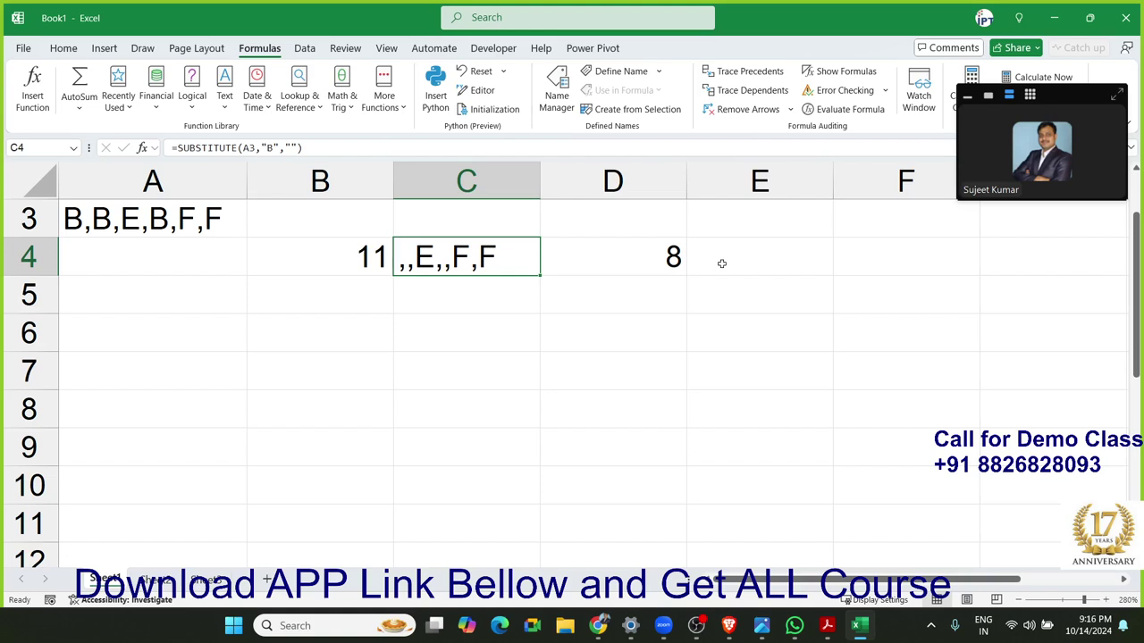
Enter =B4-D4 in E4, returning 3, then select the helper results B4:E4 for review
key(Right)
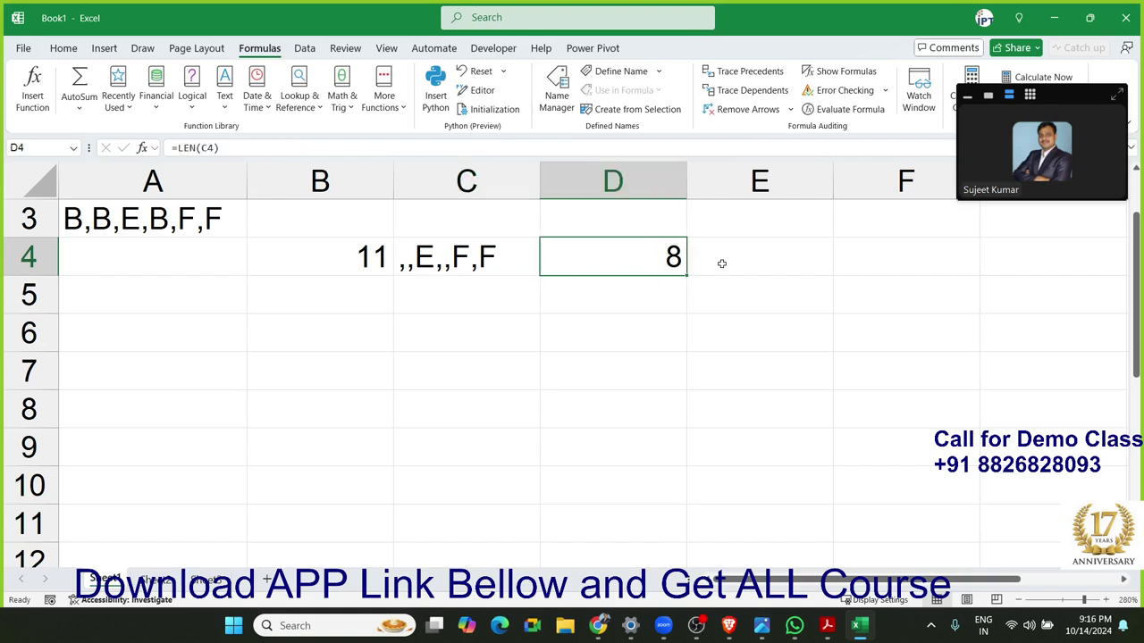
key(Right)
text(=)
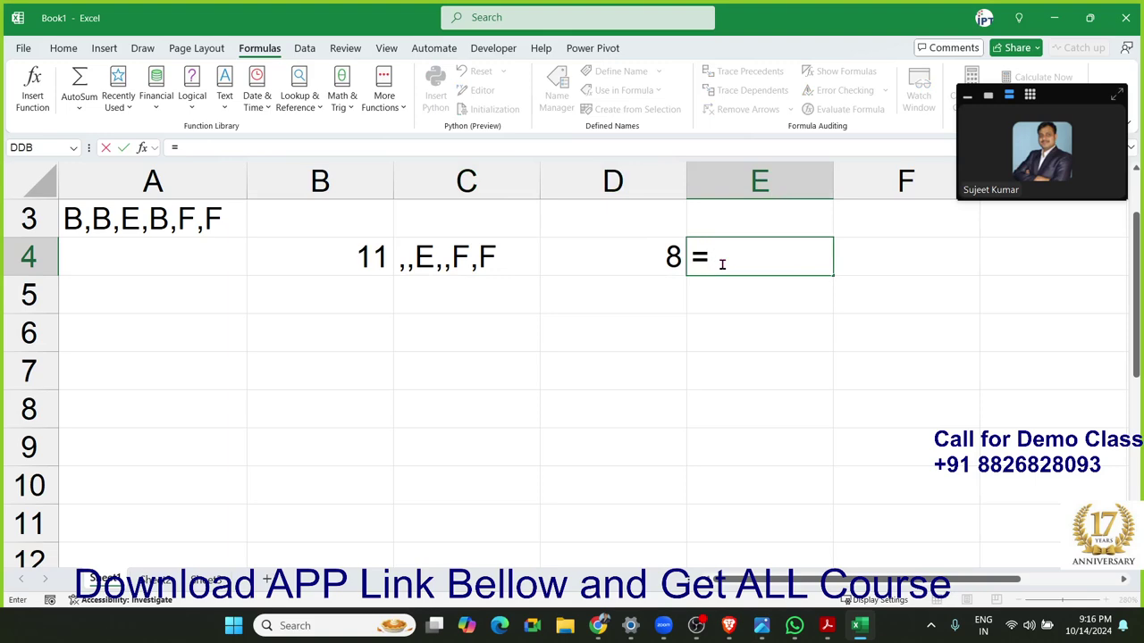
key(Left)
key(Left)
key(Left)
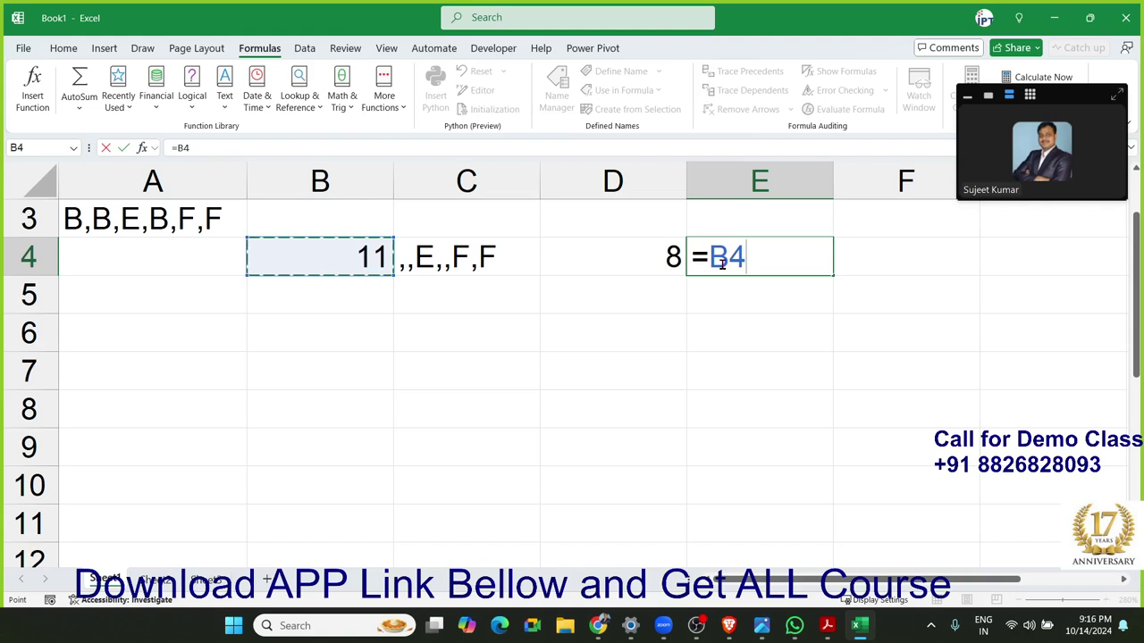
text(-)
key(Left)
key(Return)
click(721, 263)
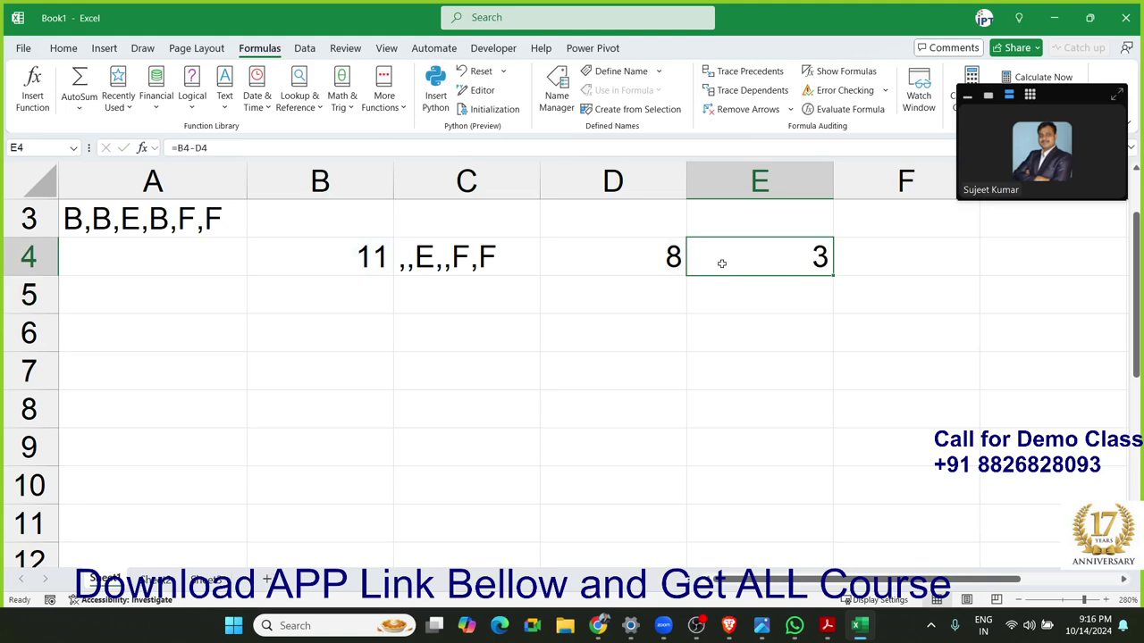
mouse_move(375, 266)
mouse_down()
mouse_move(741, 273)
mouse_move(721, 268)
mouse_up()
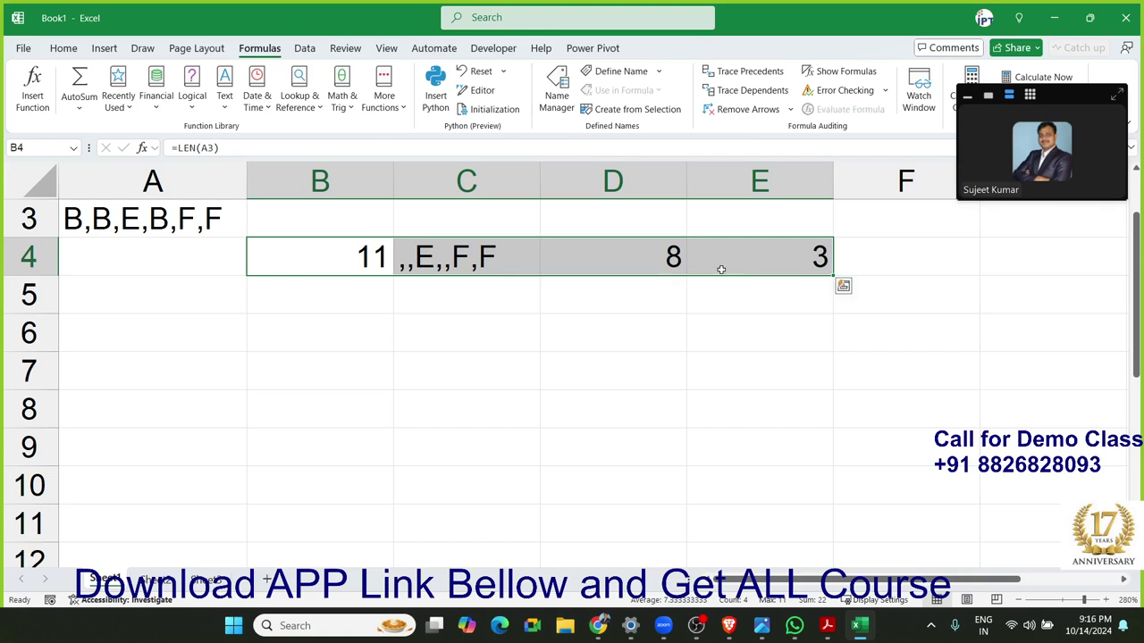
click(376, 220)
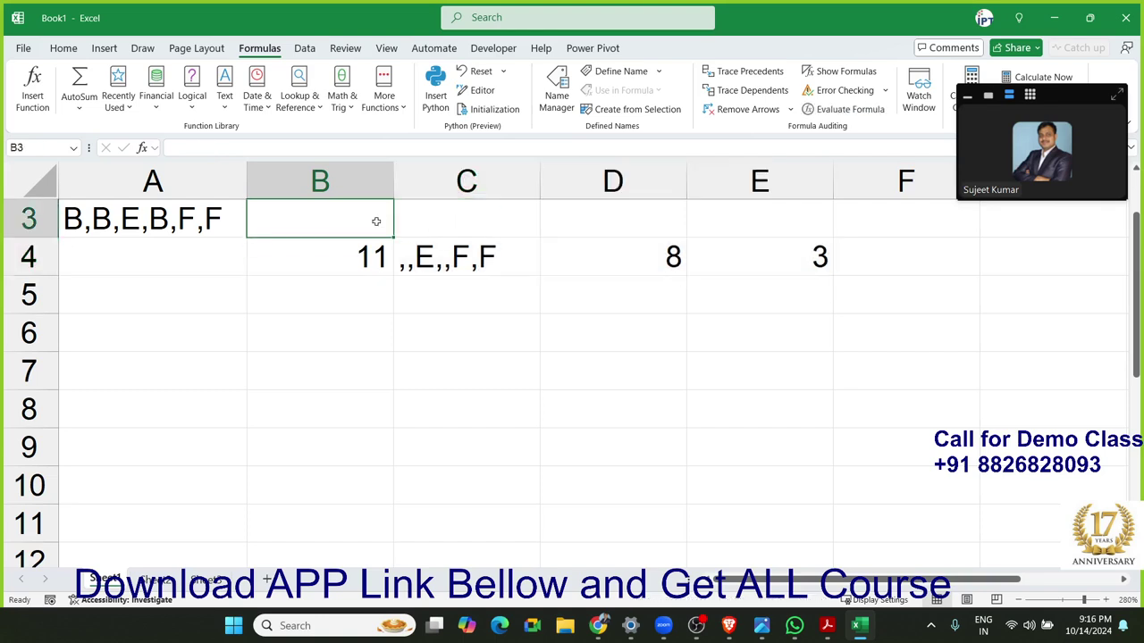
Inspect the row 4 helper cells and the LEN(A3) formula in B4
click(458, 257)
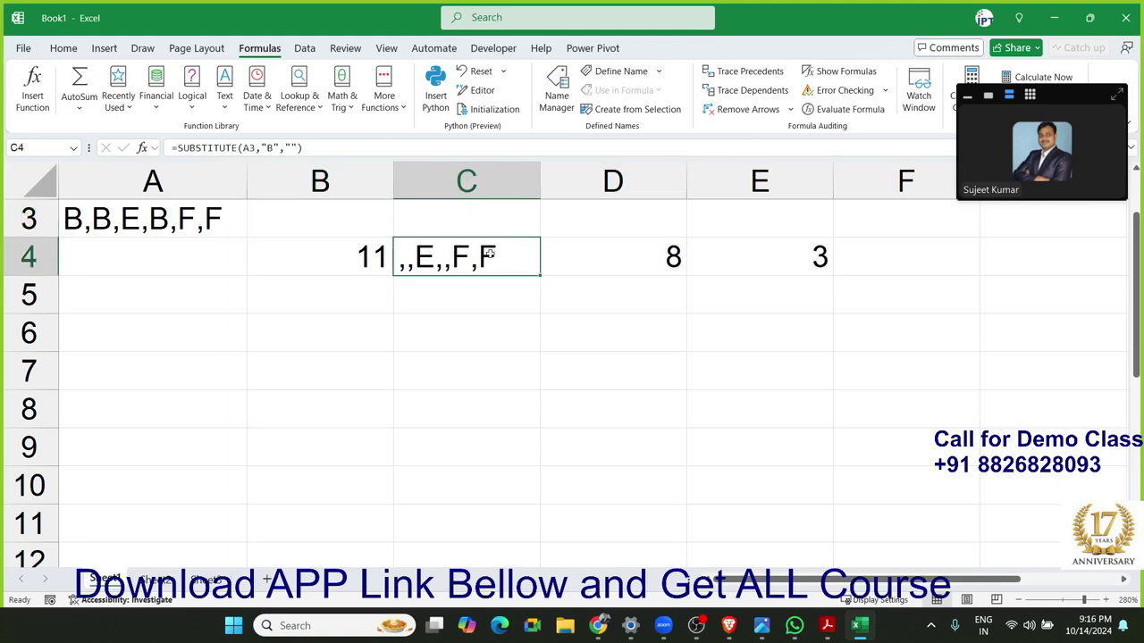
drag(816, 260, 366, 266)
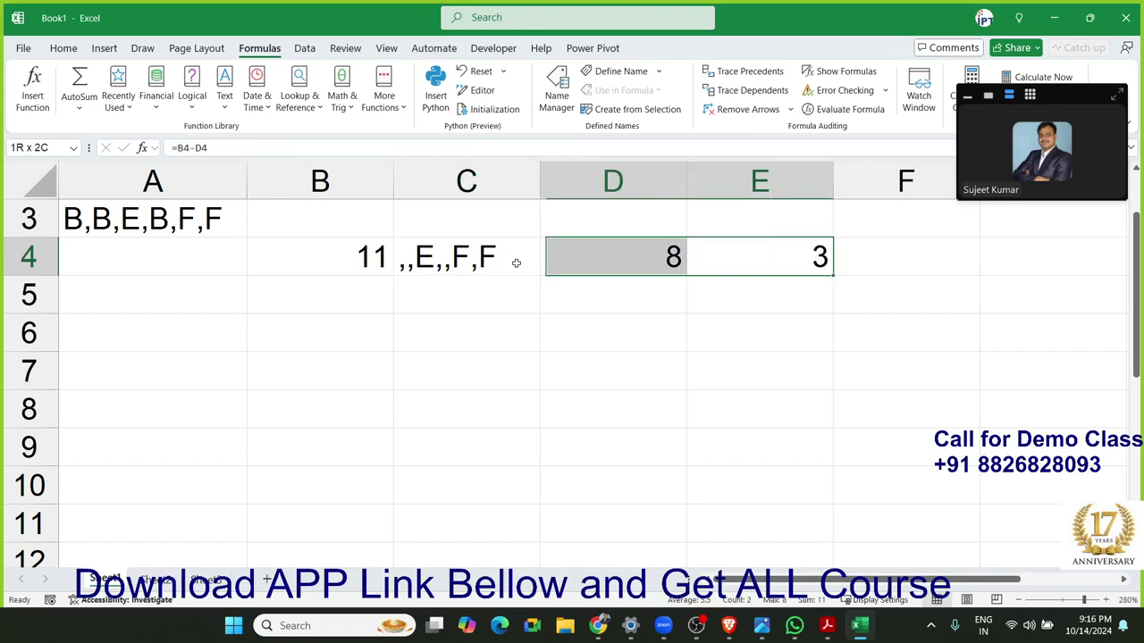
click(367, 265)
click(189, 149)
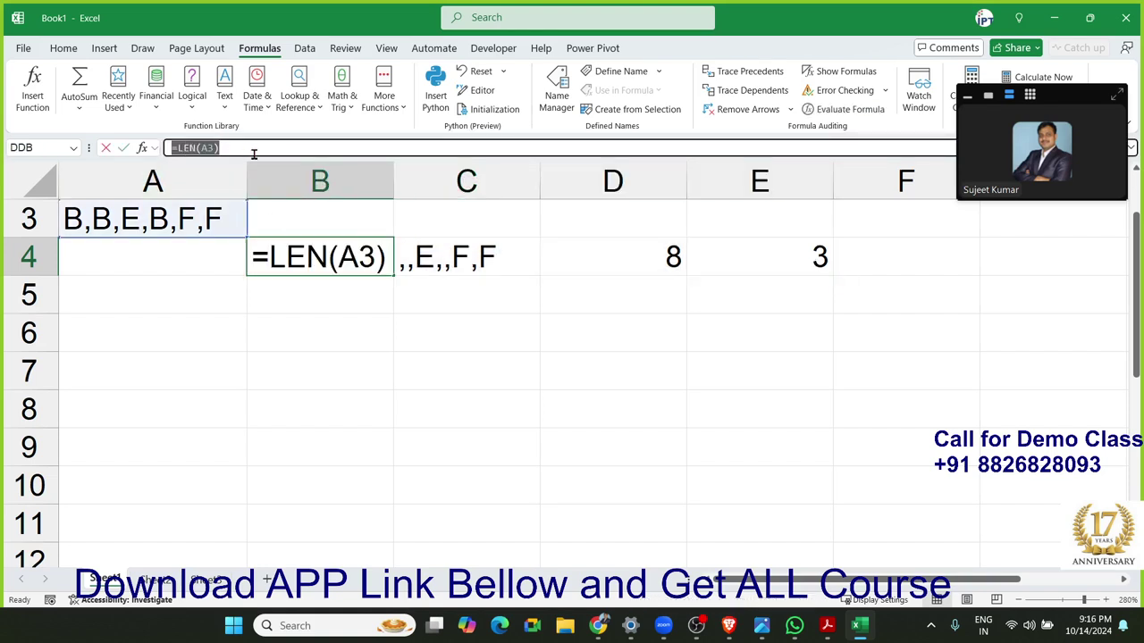
drag(220, 148, 175, 148)
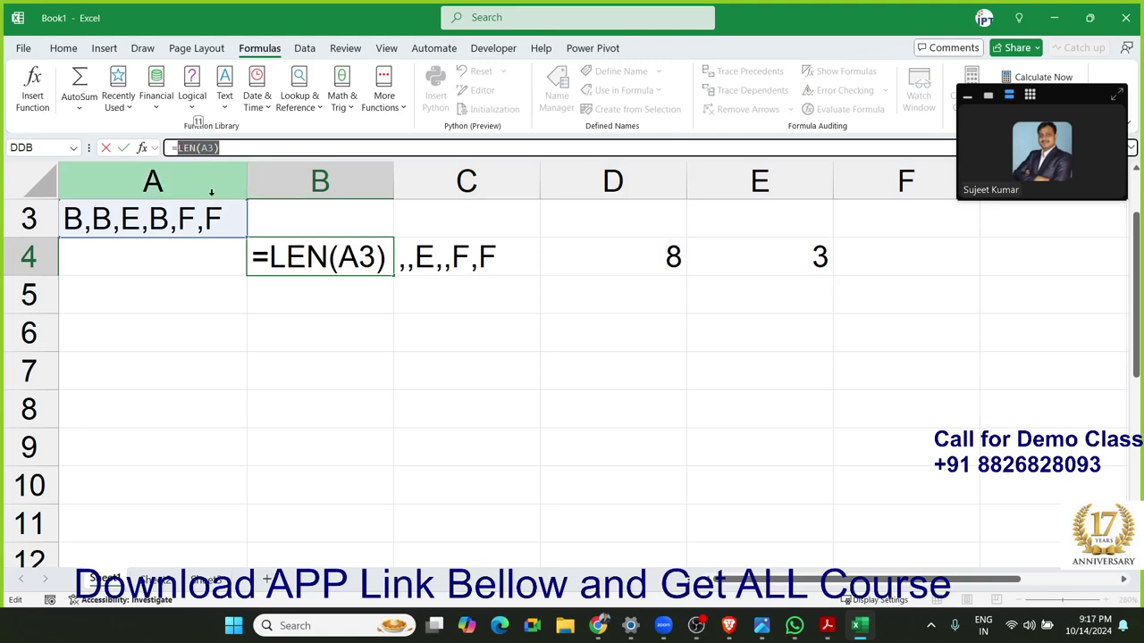
key(Escape)
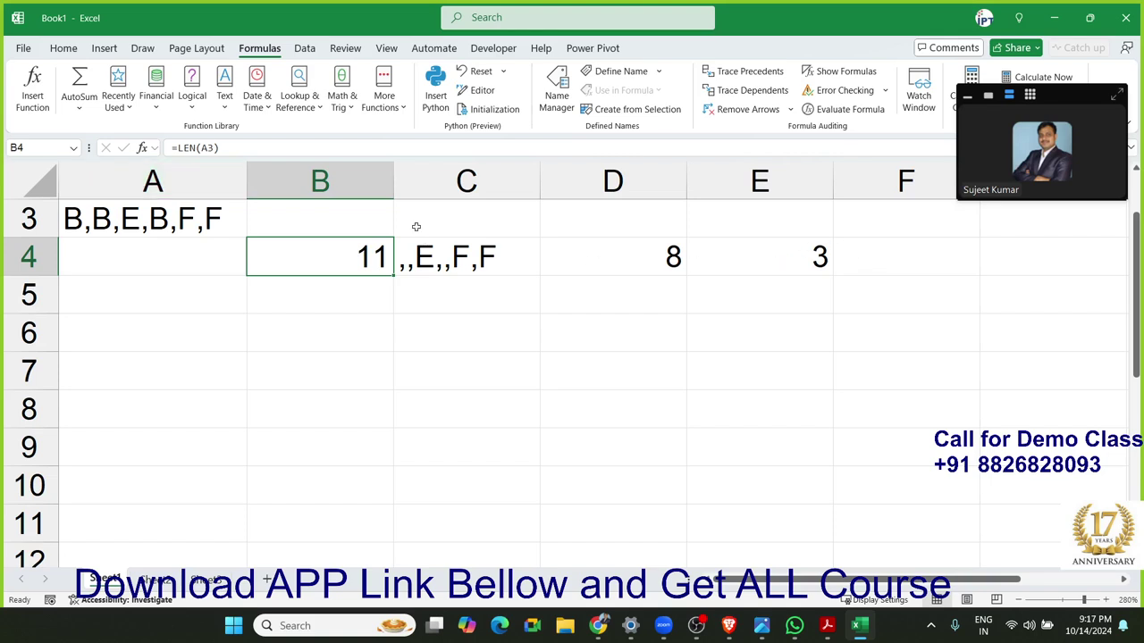
Replace the B4 reference in E4's formula with LEN(A3)
click(797, 259)
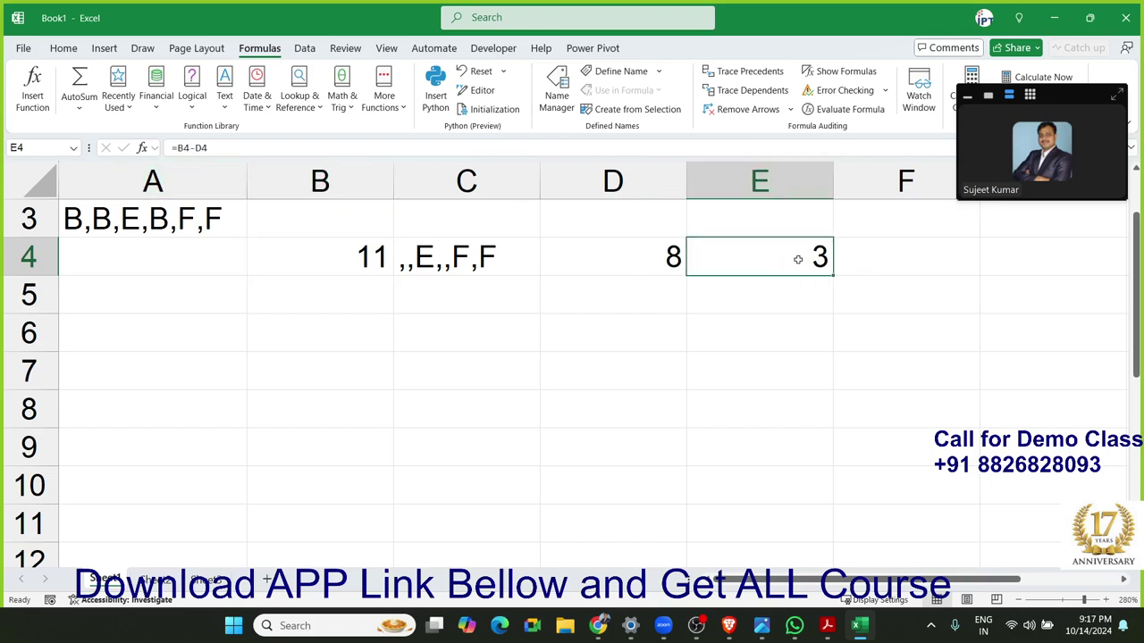
double_click(798, 260)
drag(745, 259, 710, 258)
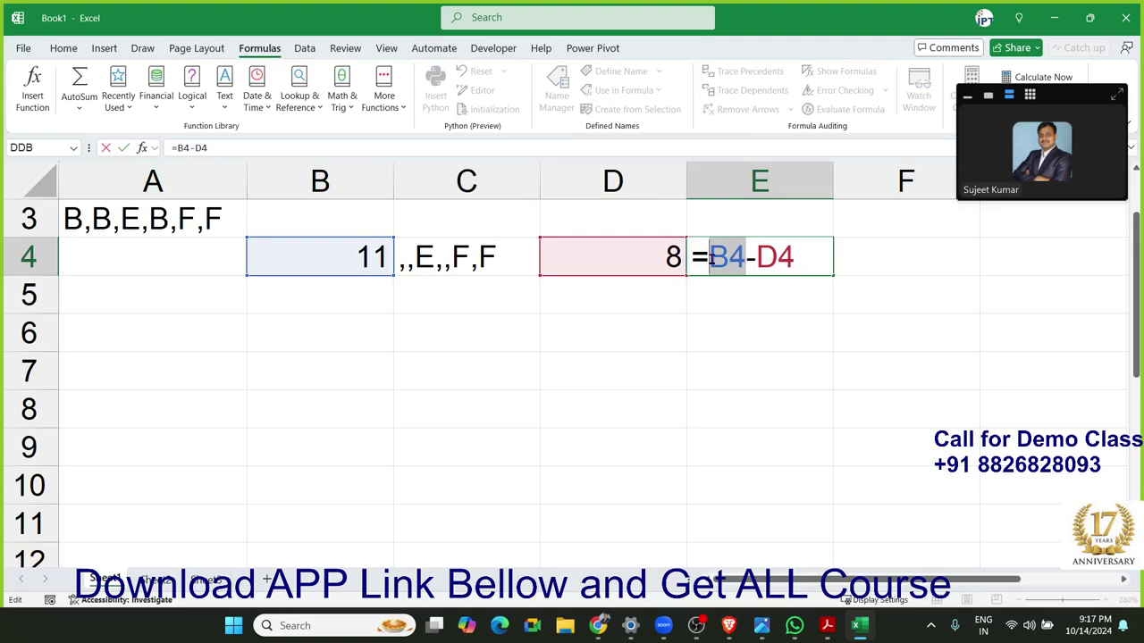
text(LEN(A3))
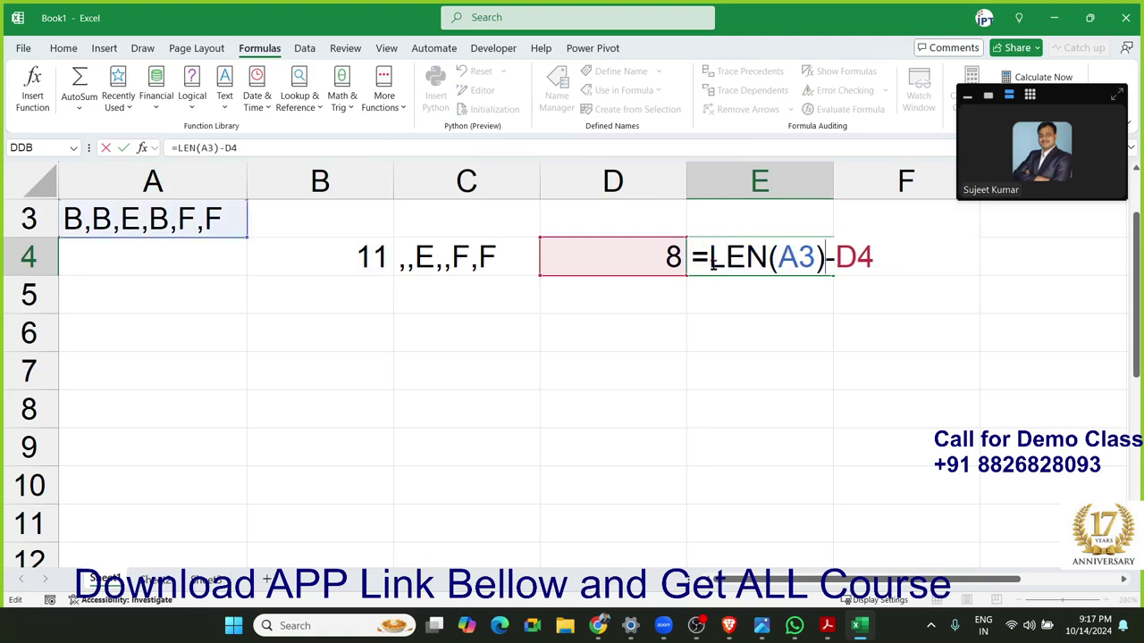
key(Return)
Check D4's formula and copy the SUBSTITUTE(A3,"B","") expression from C4
click(672, 256)
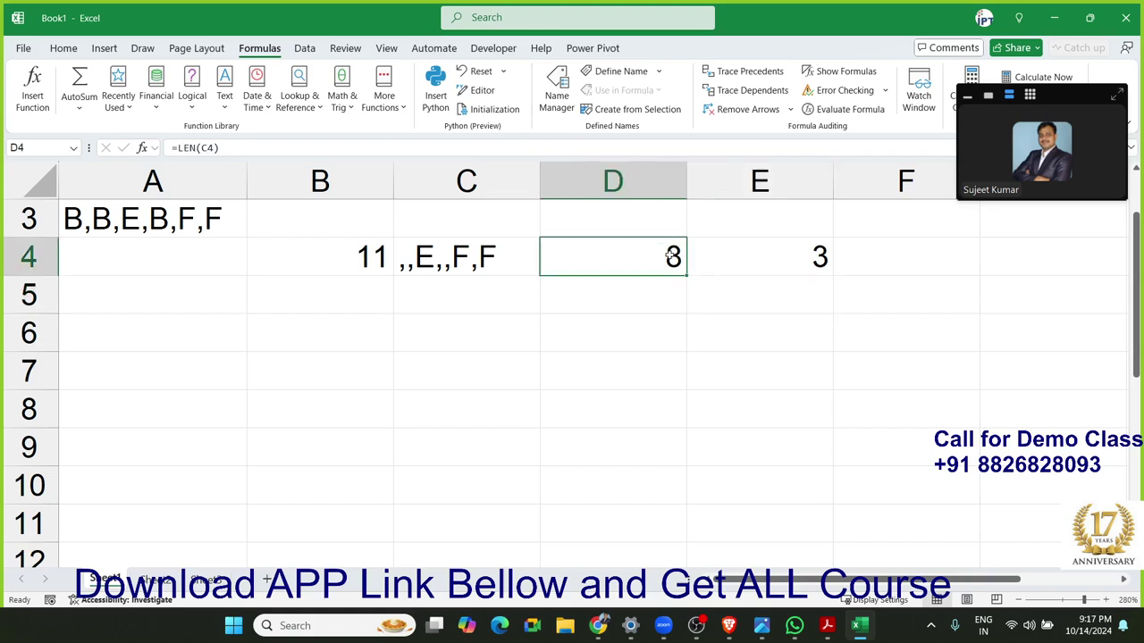
double_click(672, 257)
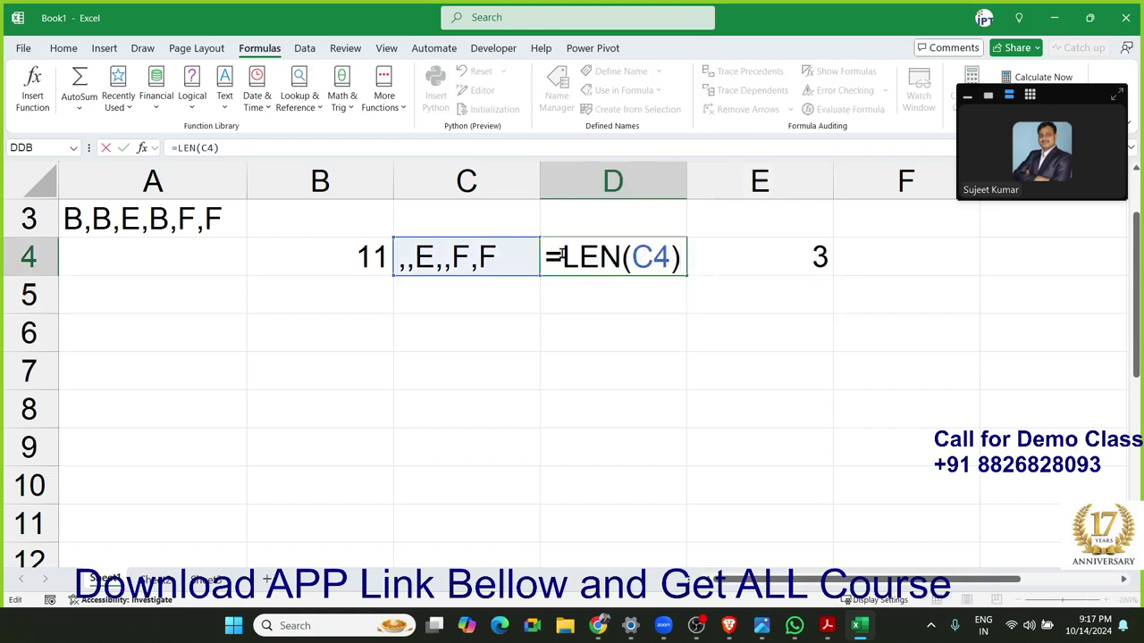
key(Escape)
click(494, 258)
double_click(494, 259)
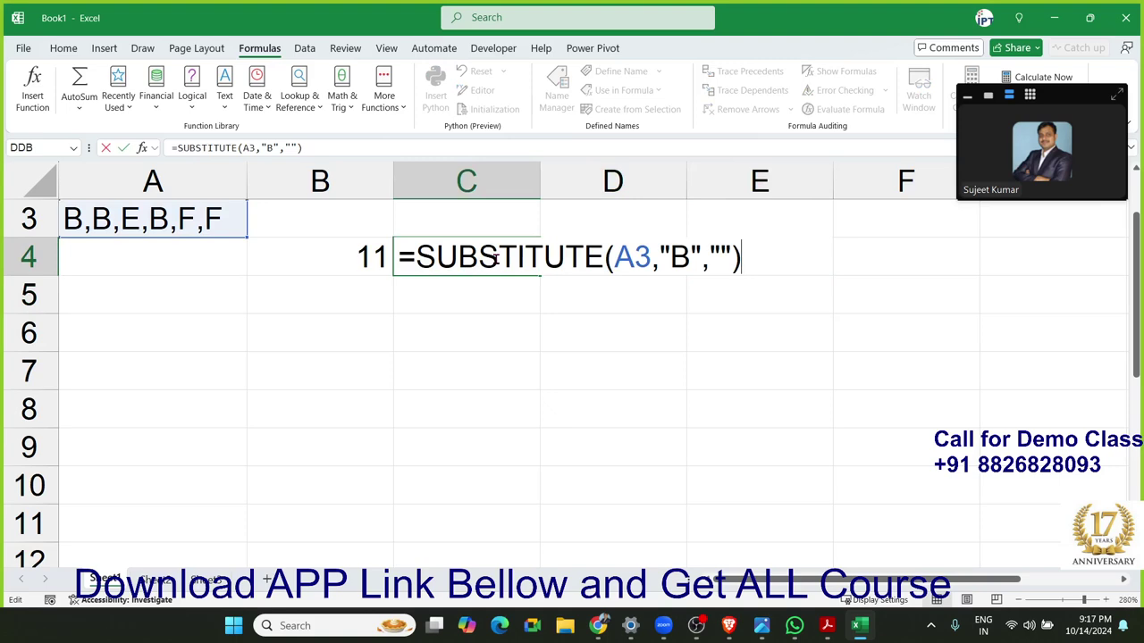
drag(416, 257, 746, 268)
key(ctrl+c)
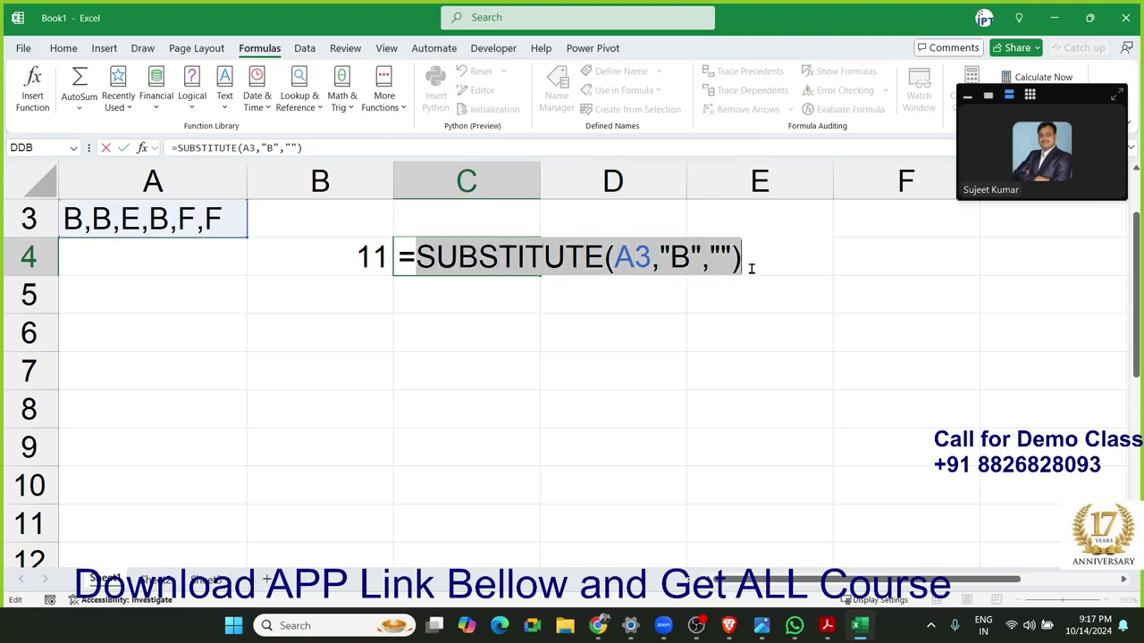
key(Escape)
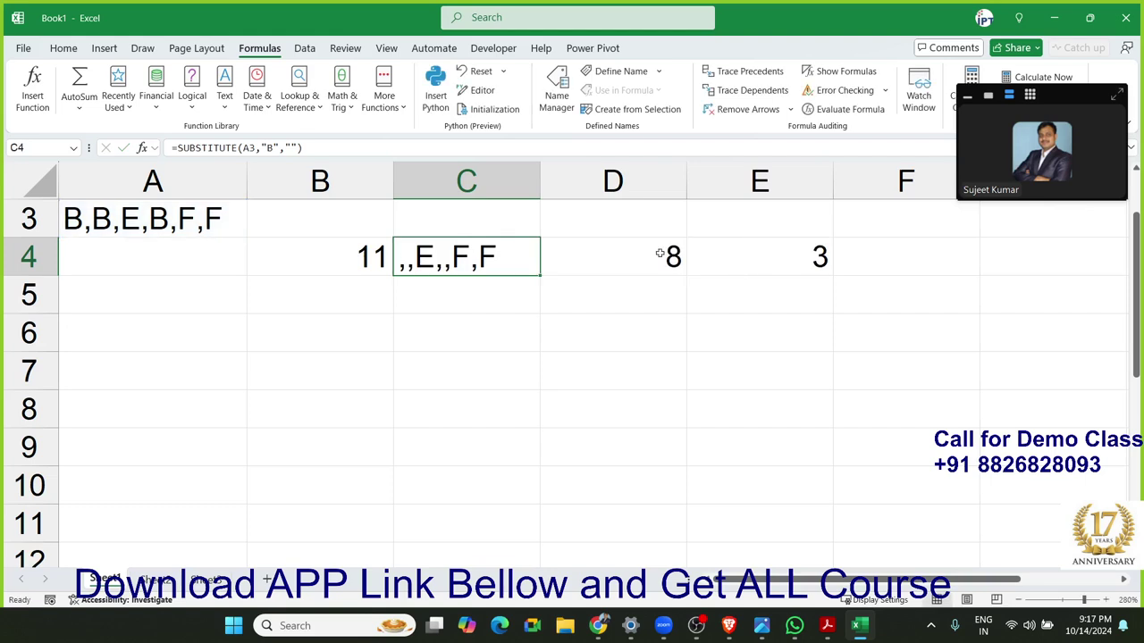
Paste it over C4 in D4, making =LEN(SUBSTITUTE(A3,"B",""))
click(660, 254)
double_click(658, 257)
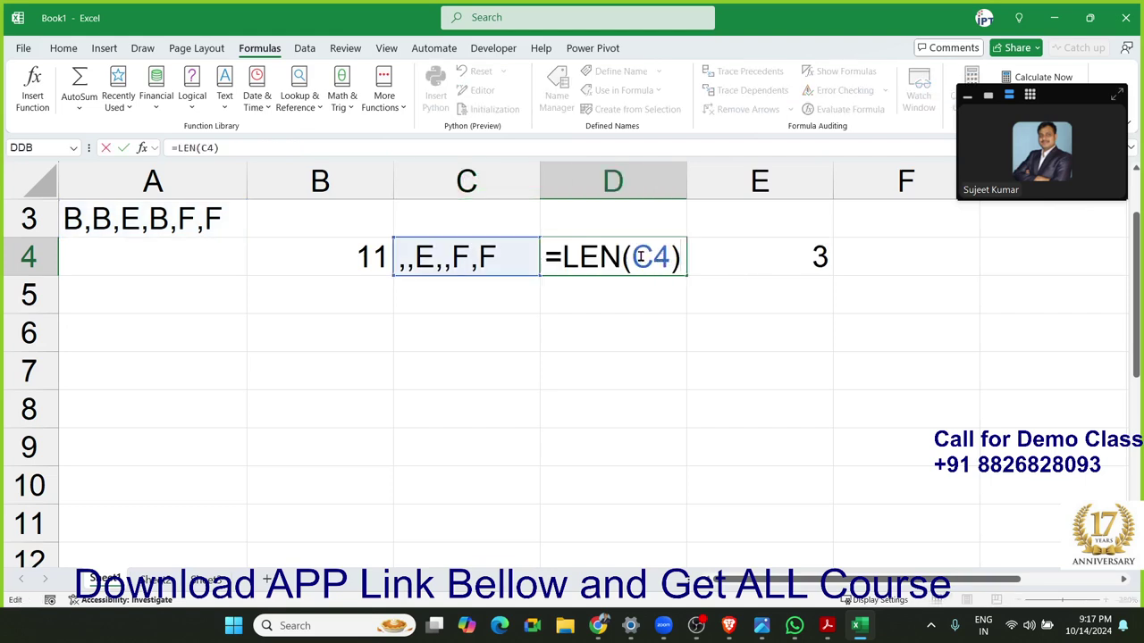
drag(633, 257, 672, 257)
key(ctrl+v)
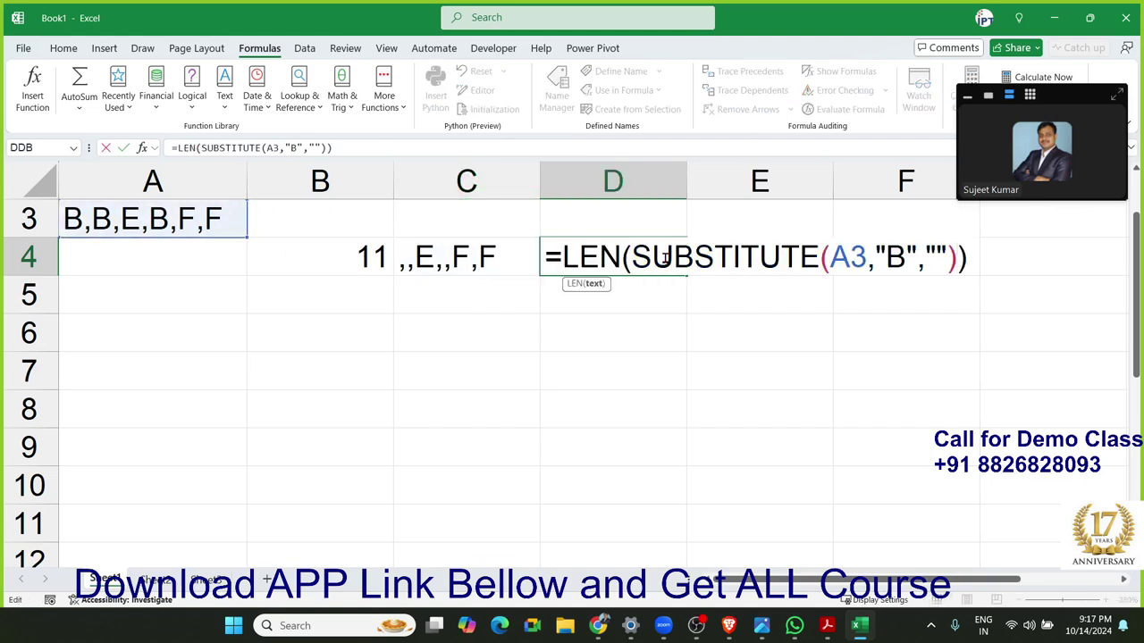
key(Return)
Copy D4's nested LEN expression and paste it over the D4 reference in E4
click(664, 257)
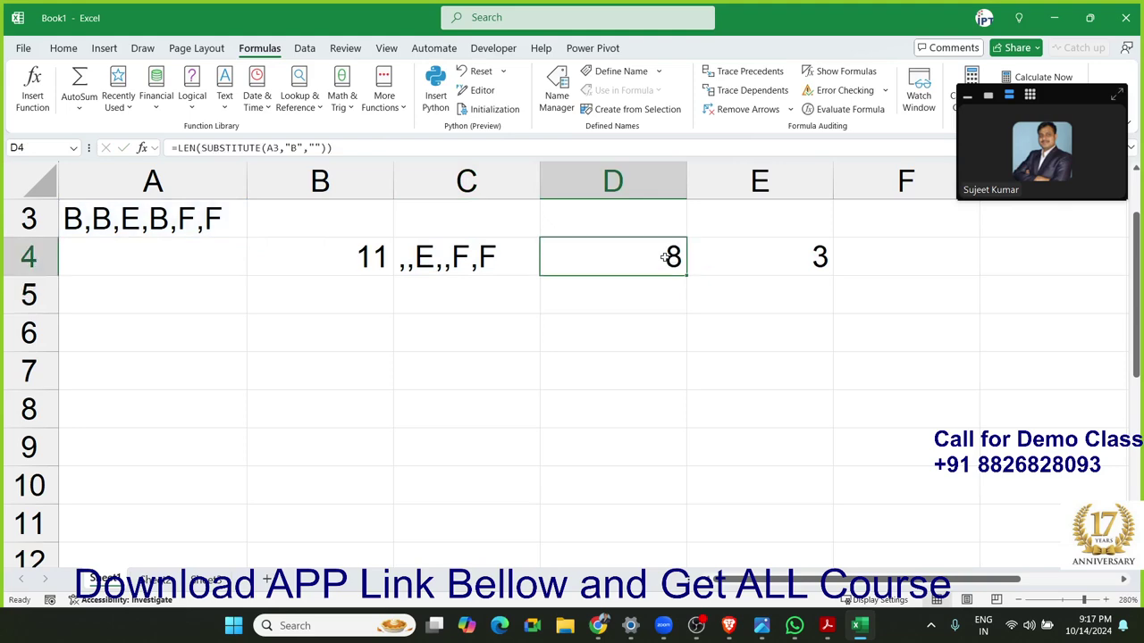
double_click(665, 257)
drag(563, 258, 981, 268)
key(ctrl+c)
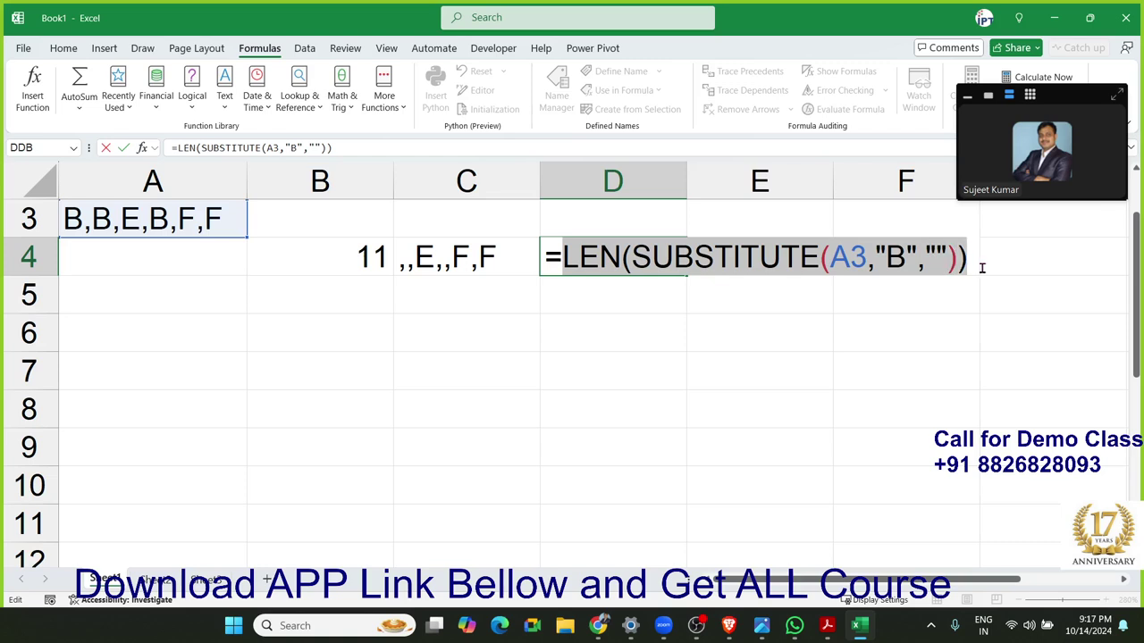
key(Escape)
click(817, 253)
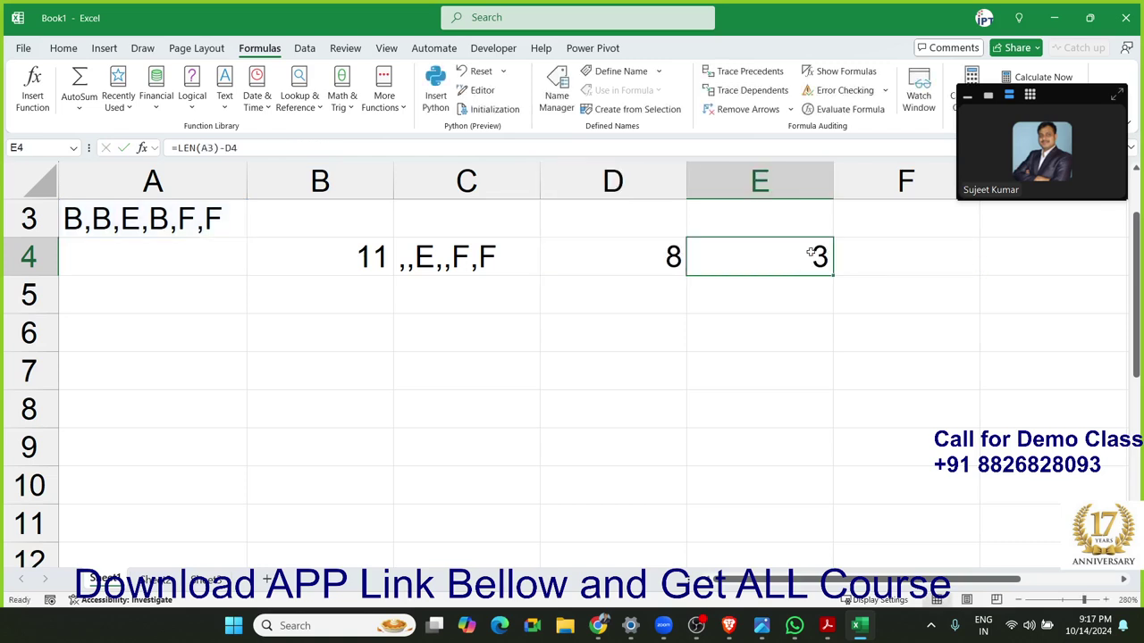
double_click(810, 254)
drag(835, 257, 892, 259)
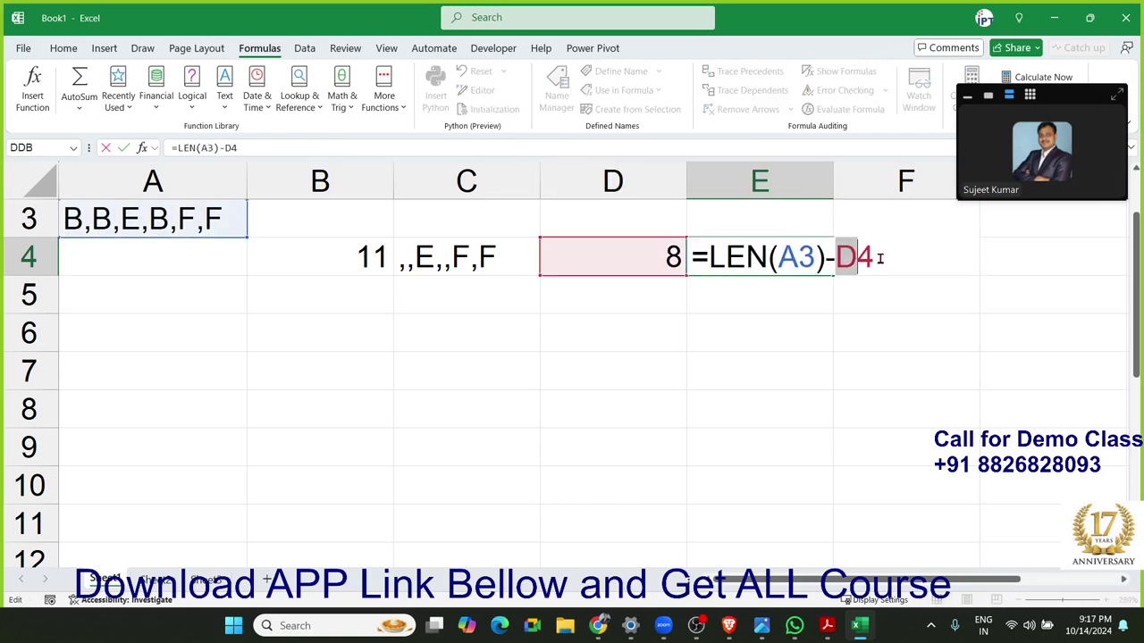
key(ctrl+v)
Enter the fully nested E4 formula and clear helper cells B4 through D4
key(Return)
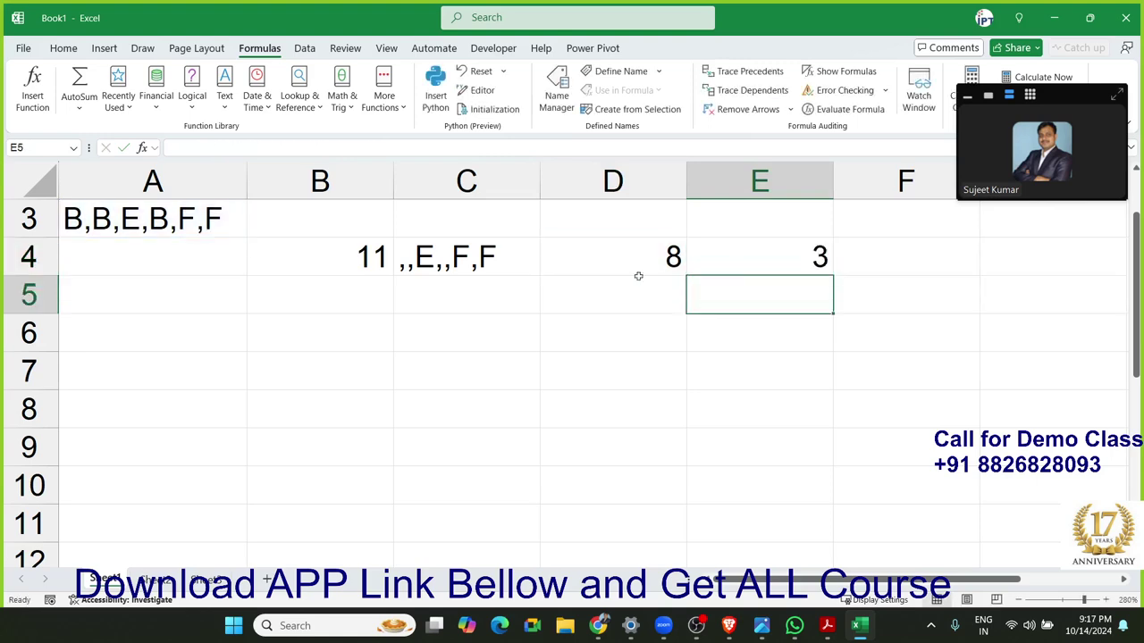
drag(392, 260, 591, 257)
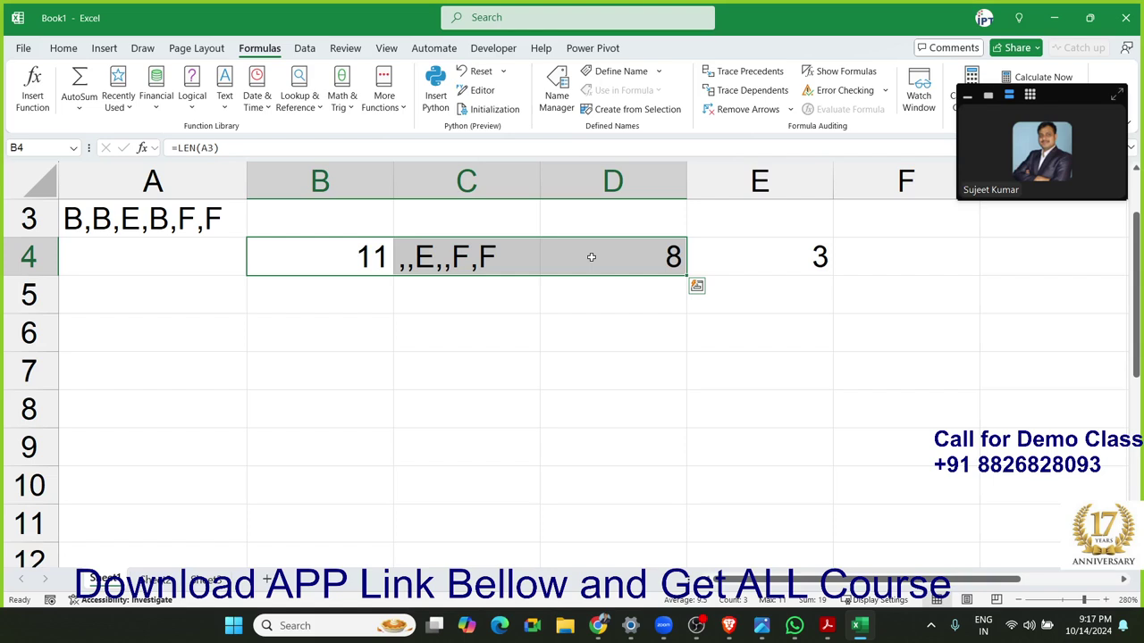
key(Delete)
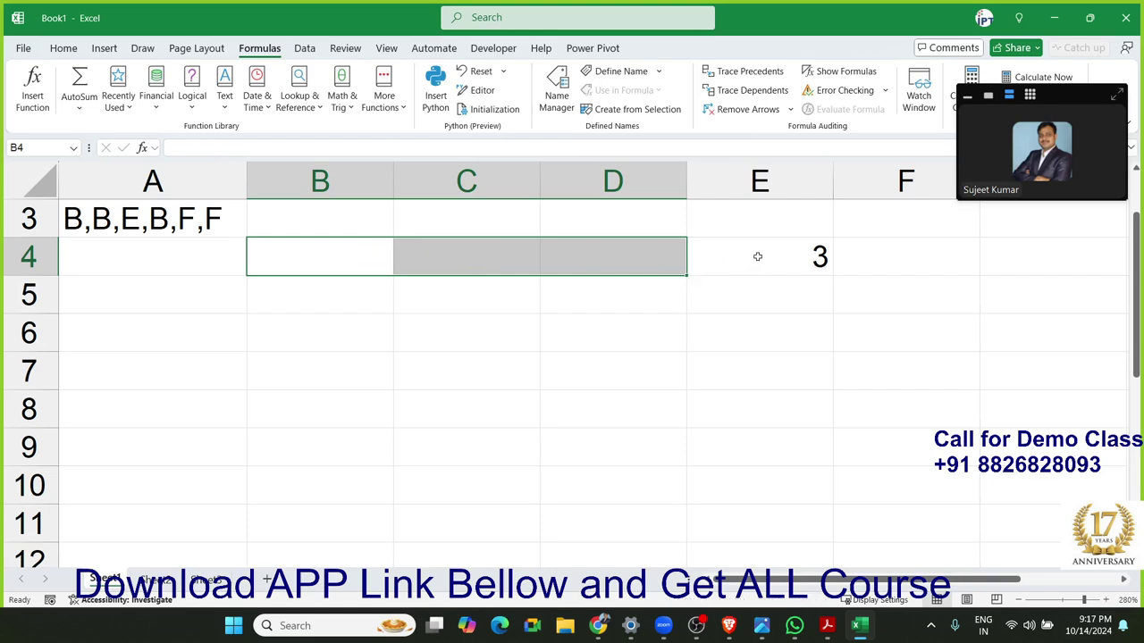
Move the final formula from E4 into B3, then switch to Zoom's Participants panel
click(783, 264)
key(ctrl+c)
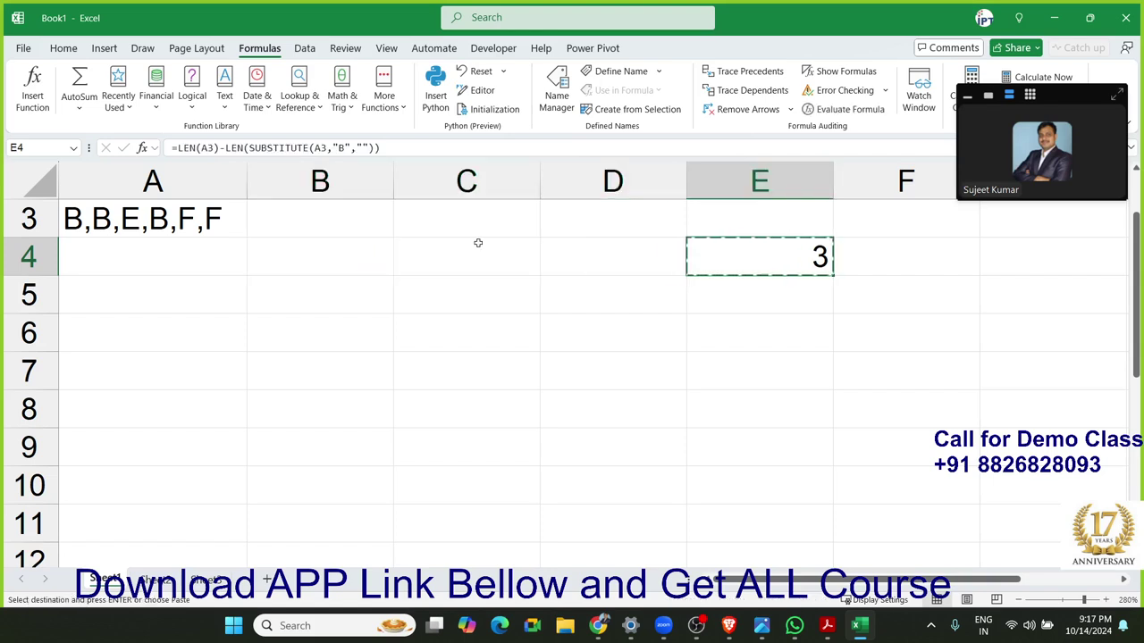
click(362, 228)
key(Return)
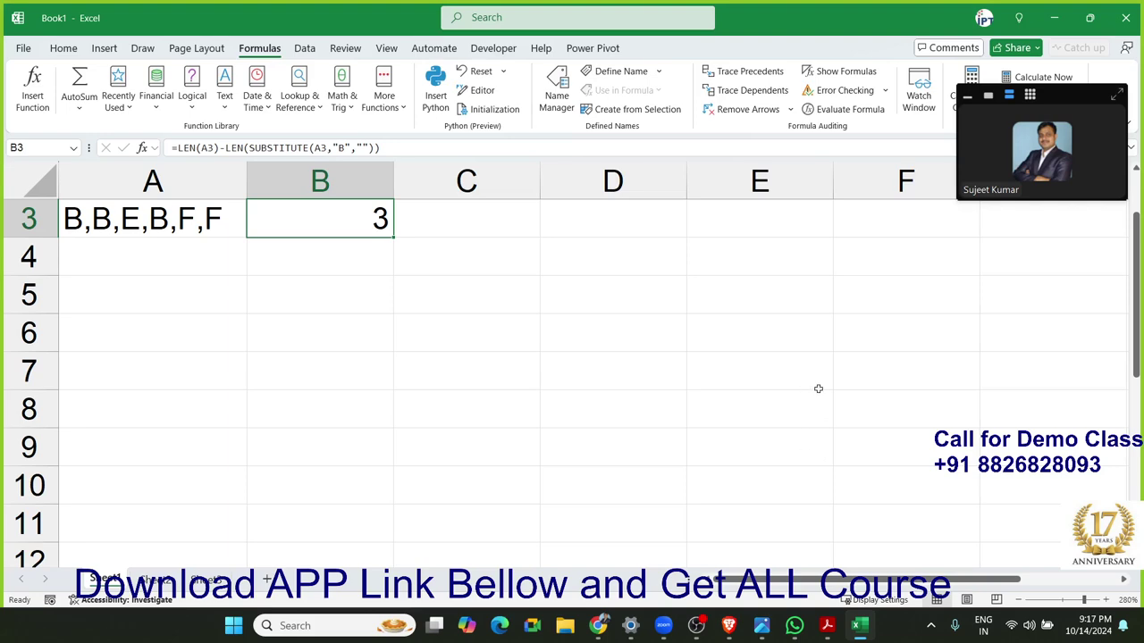
mouse_move(1054, 194)
click(1113, 102)
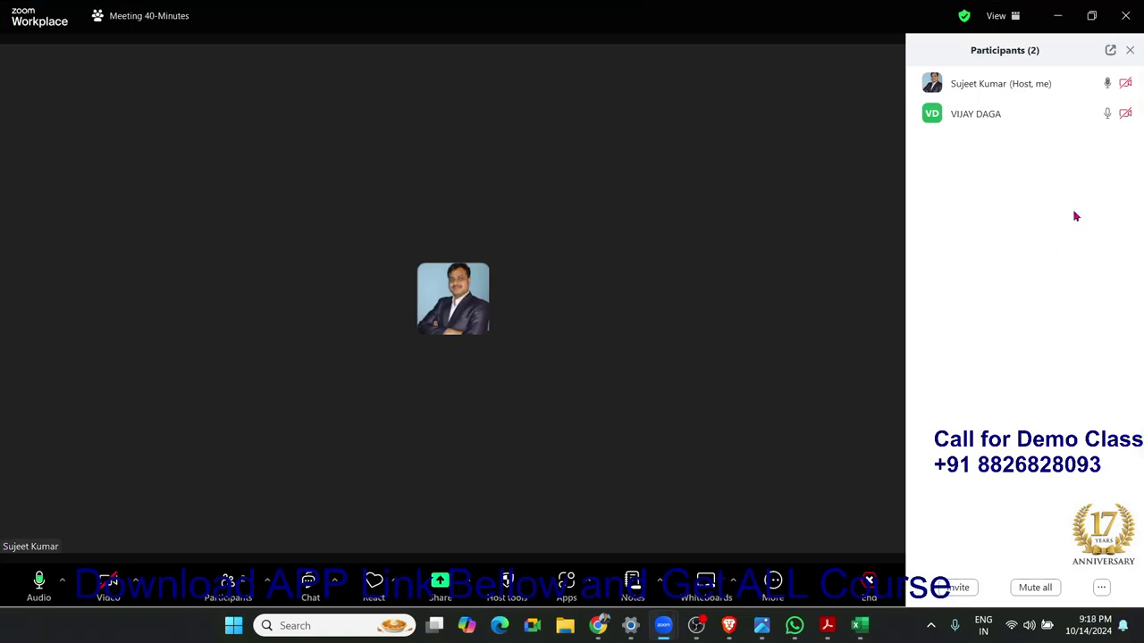
Make the other participant host and confirm the handover
click(1124, 114)
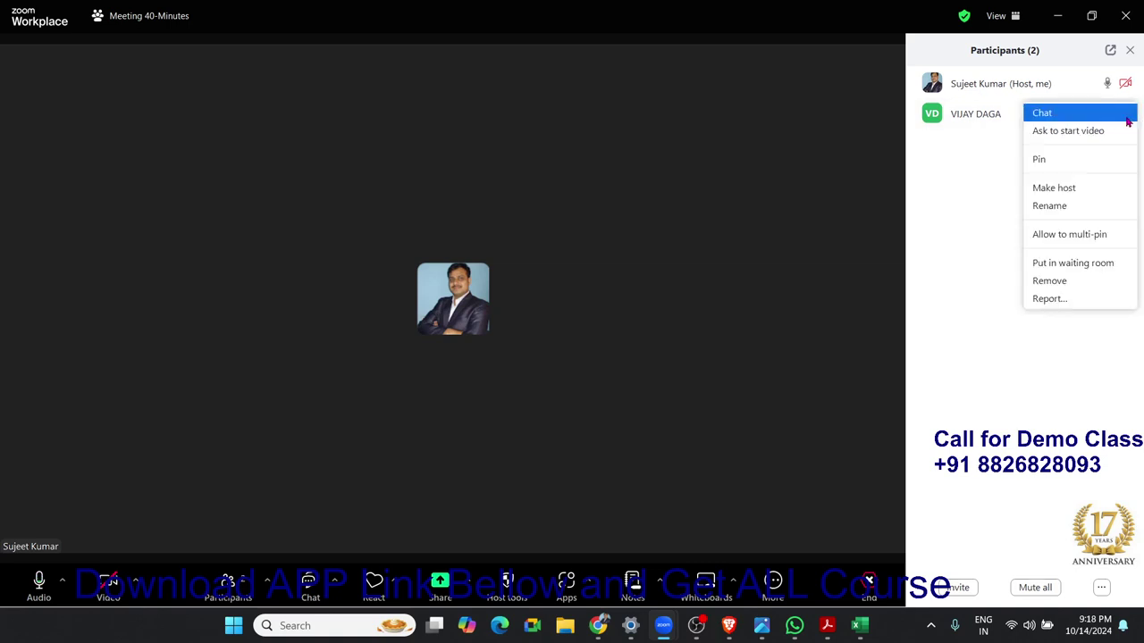
click(1078, 189)
click(657, 347)
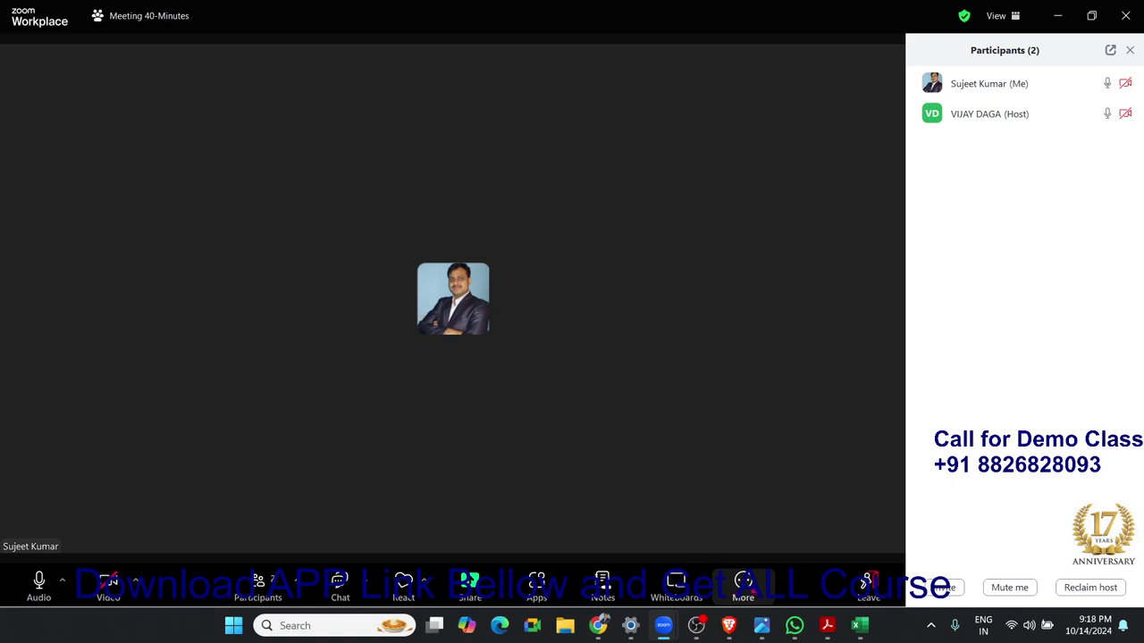
Browse the More, Chat and Whiteboards menus, then open and close the Notes panel
click(743, 583)
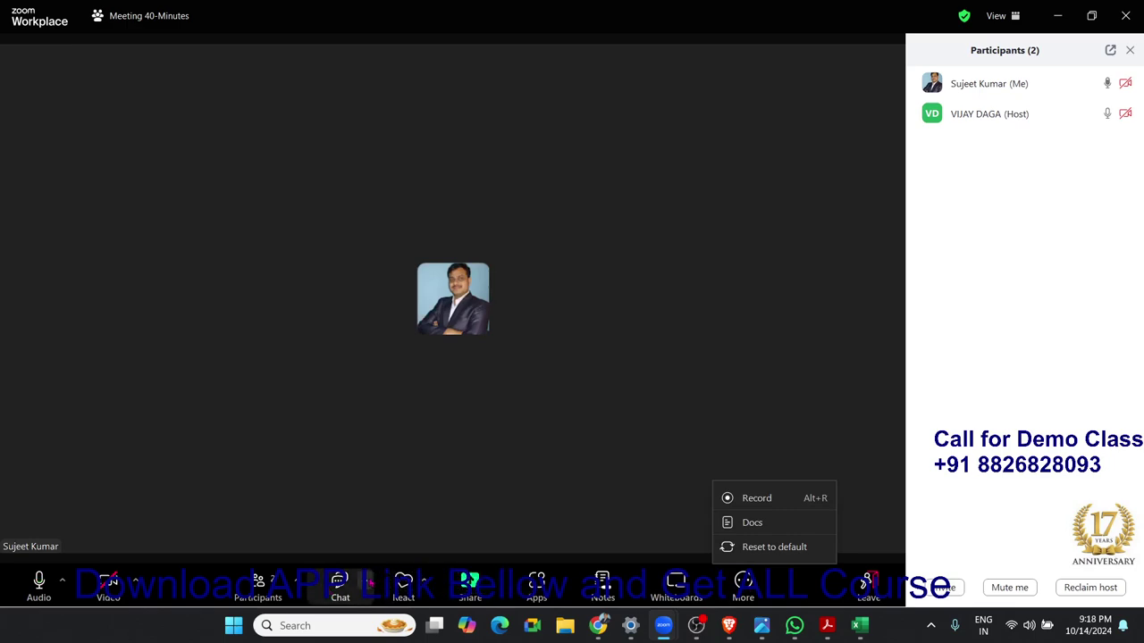
click(368, 583)
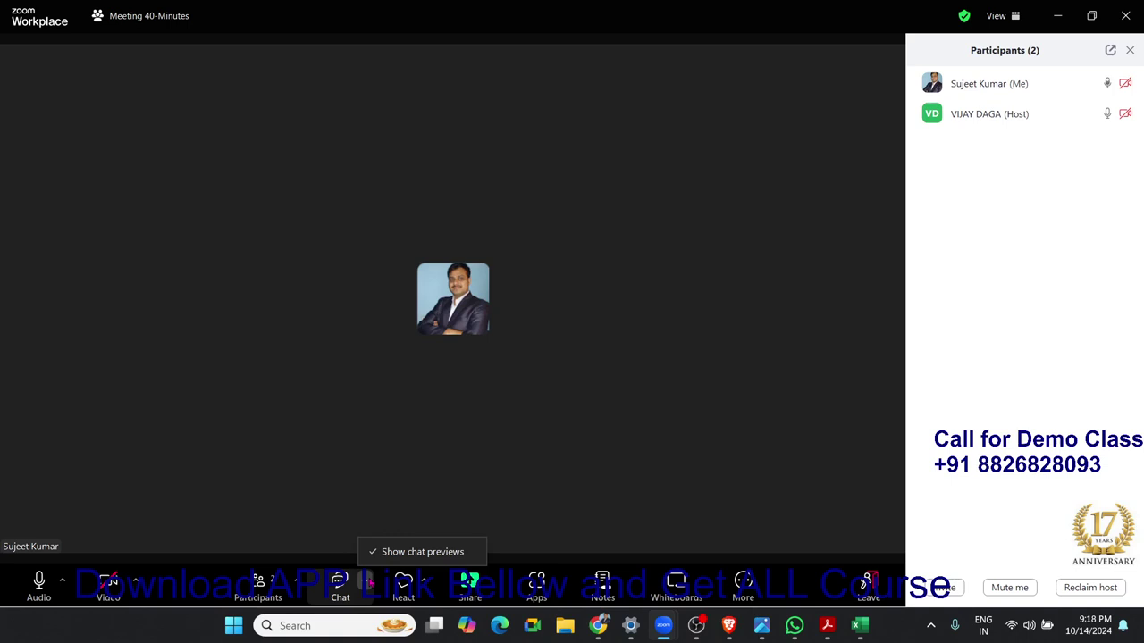
click(558, 409)
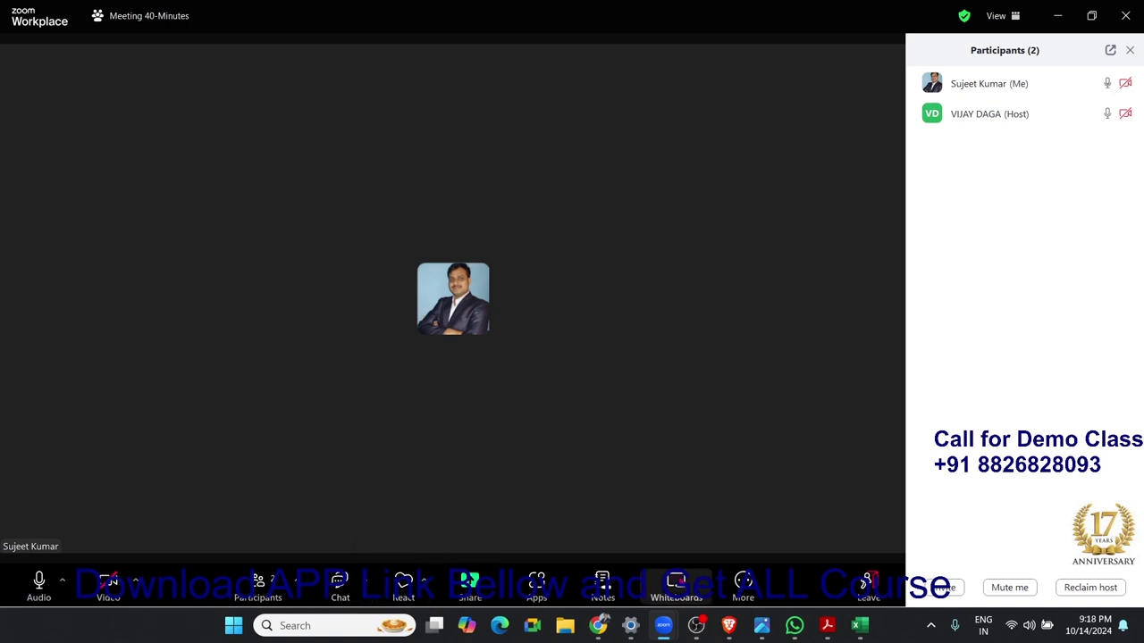
click(676, 583)
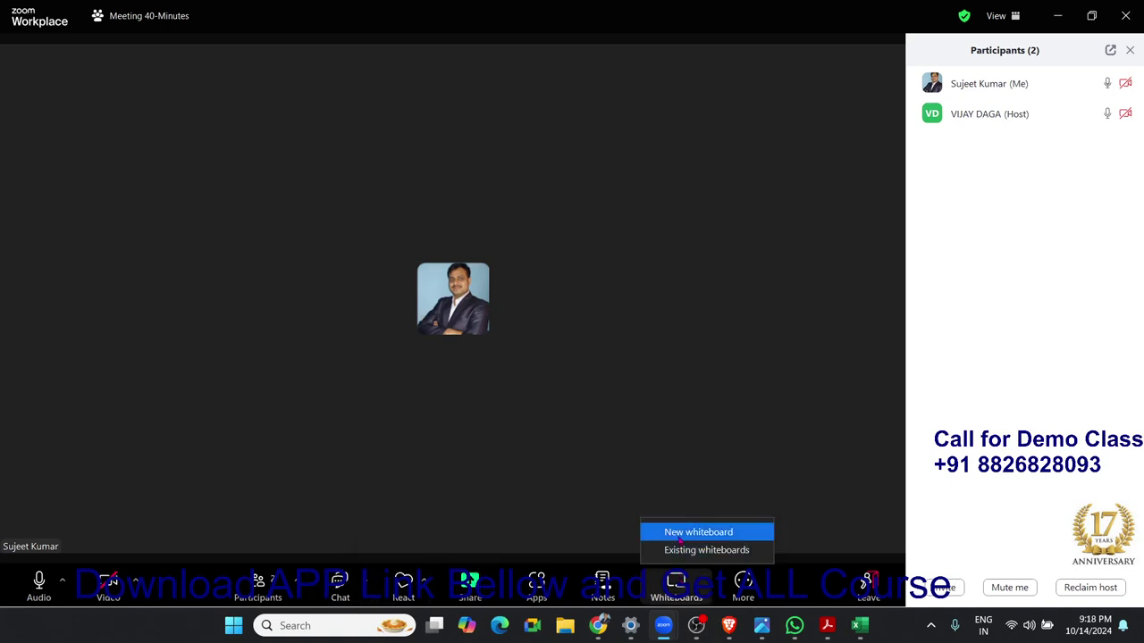
click(612, 475)
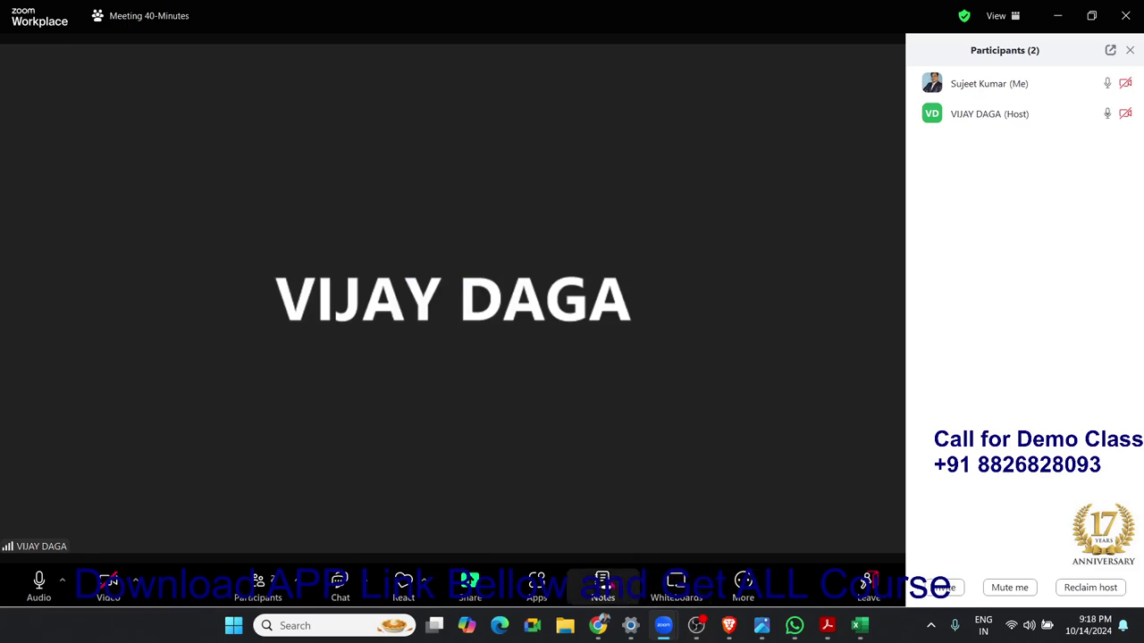
click(602, 582)
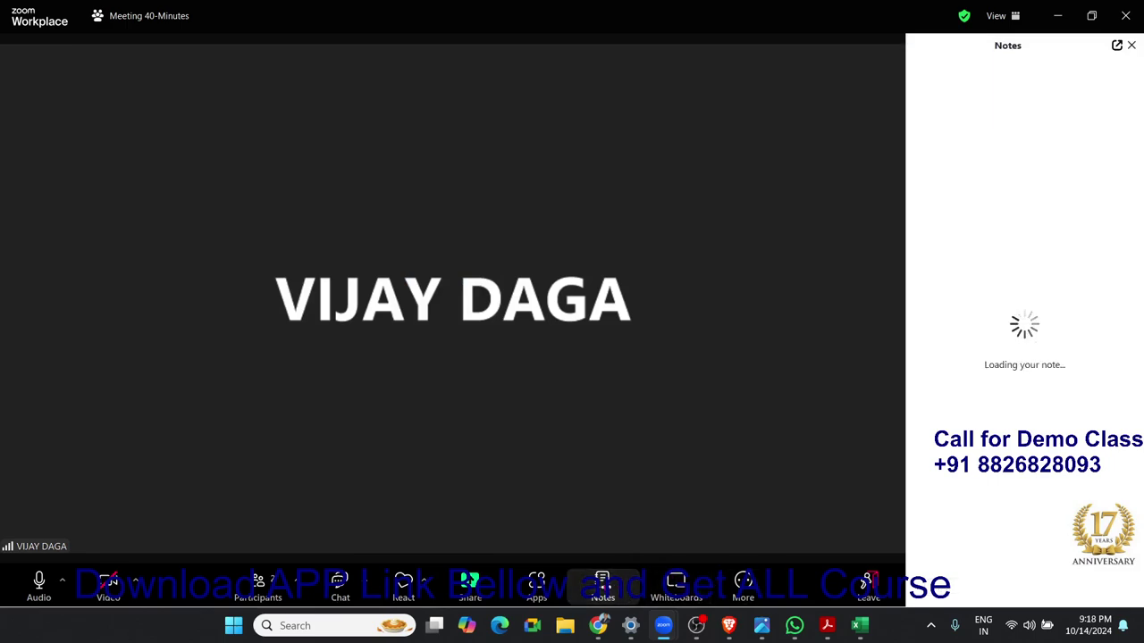
click(603, 583)
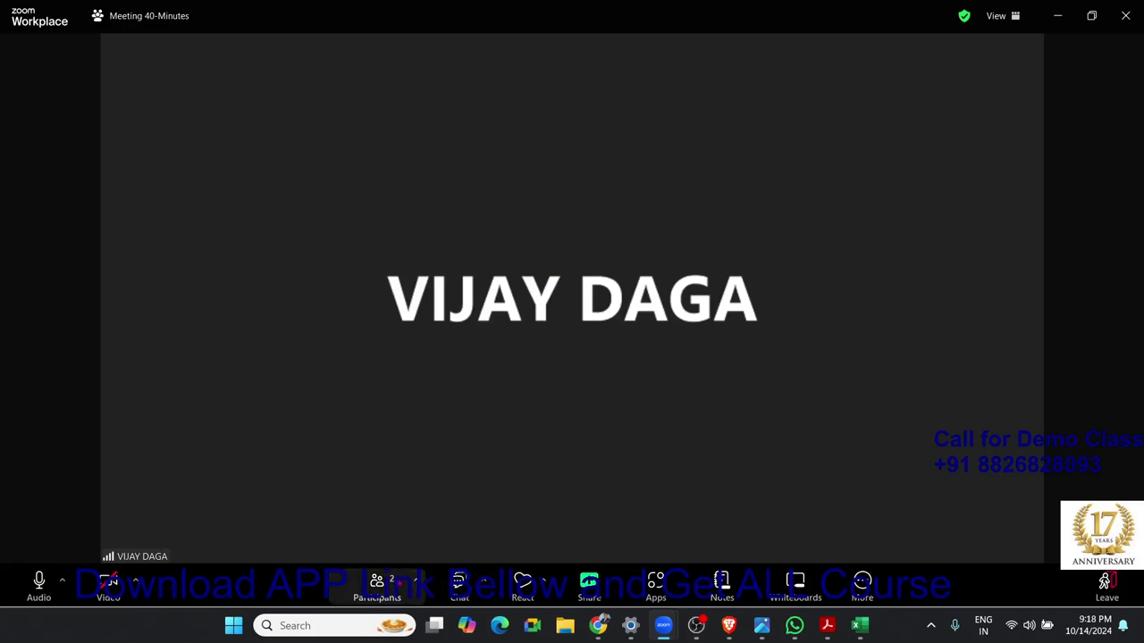
Reopen the Participants list and bring Excel's Book1 window forward on the shared screen
click(376, 583)
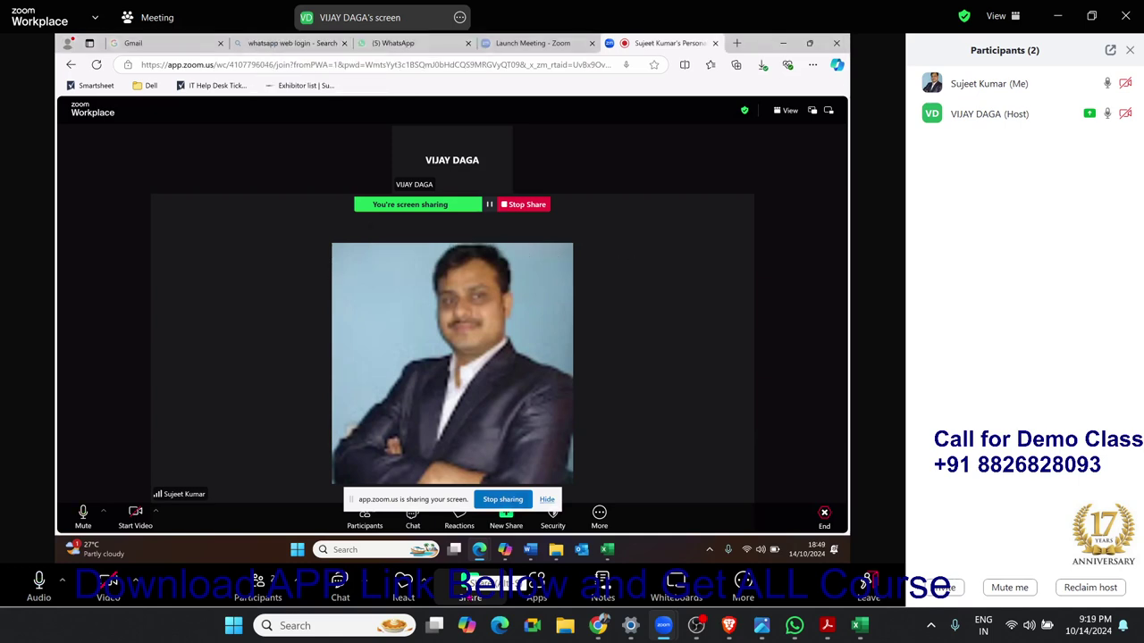
click(609, 551)
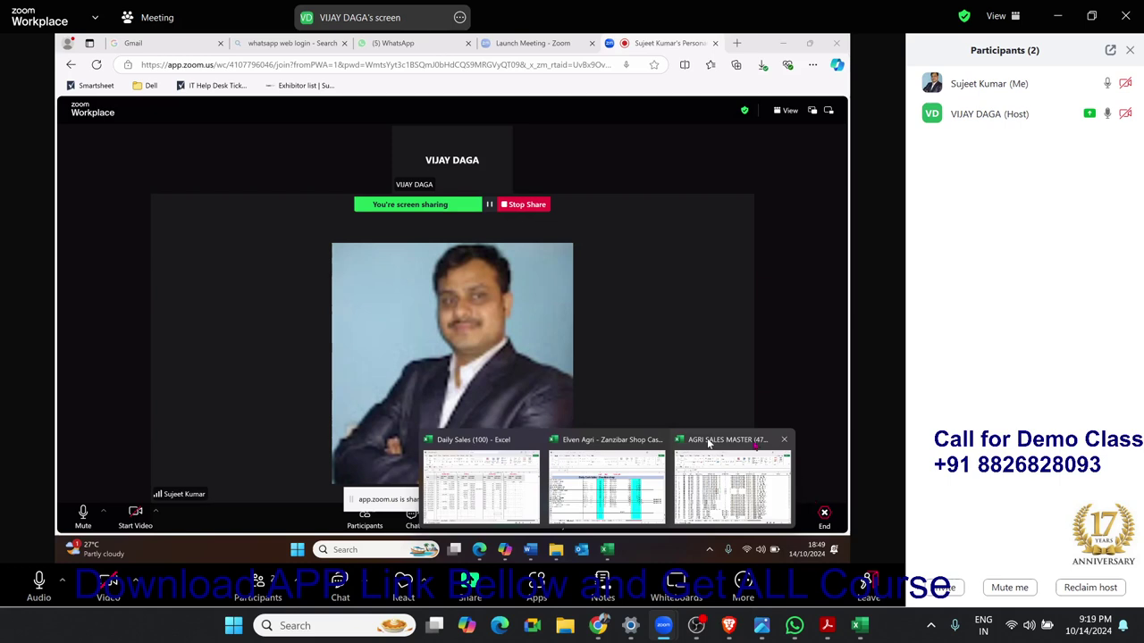
click(708, 442)
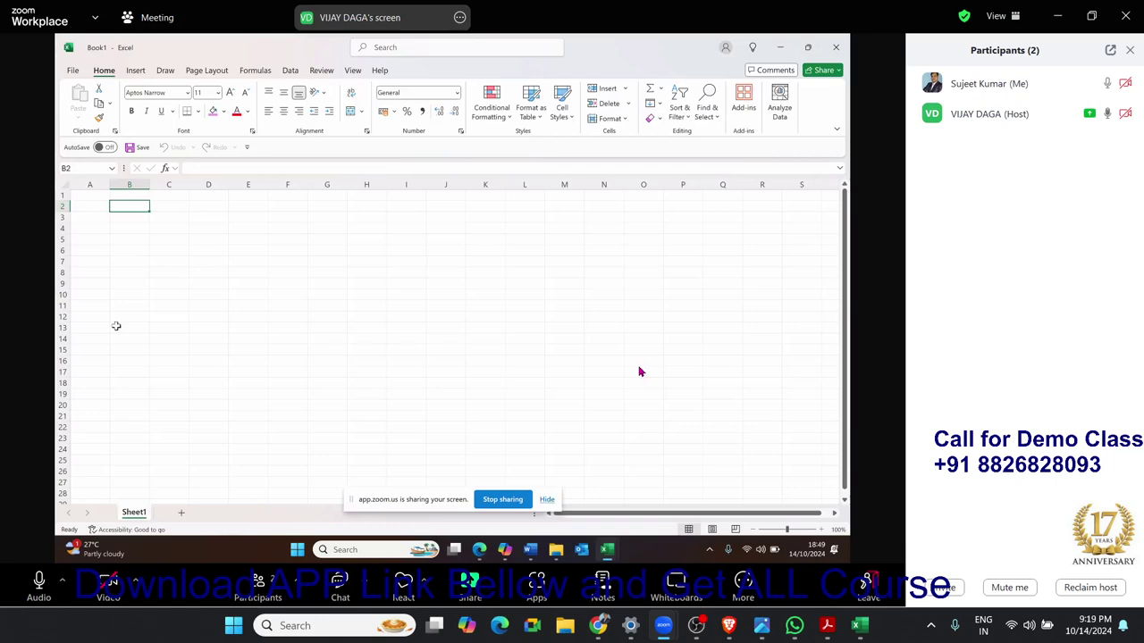
mouse_move(503, 554)
Type the list B,F,B,C,D,G,B,F,A,B into cell B2
click(351, 361)
click(117, 209)
text(b)
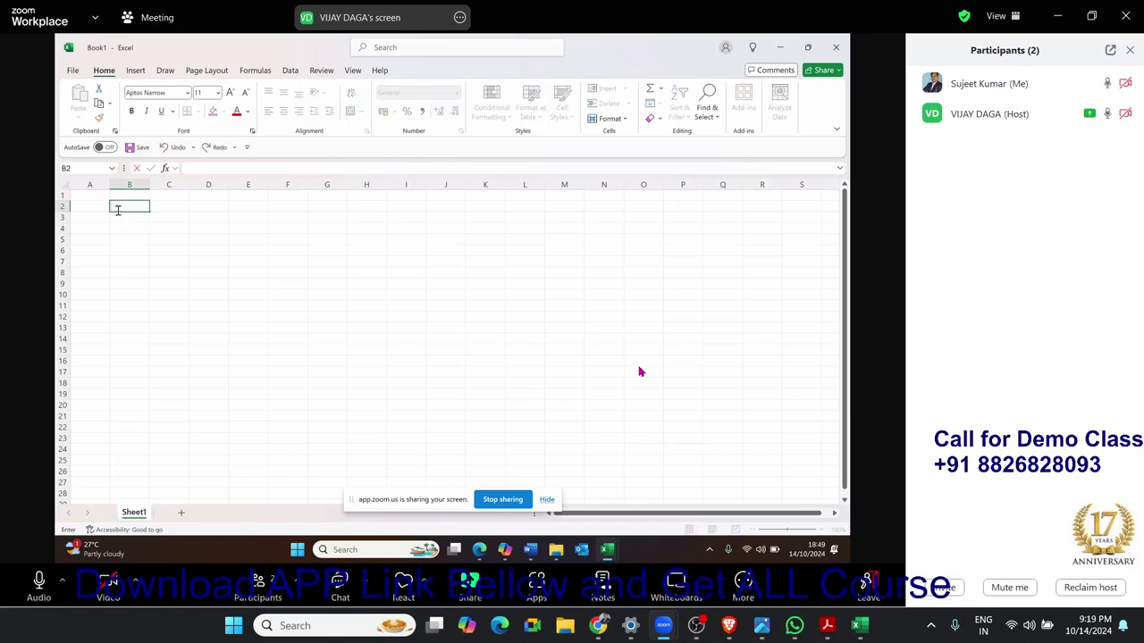
text(B)
text(,)
text(C,D,)
text(G,B,F,)
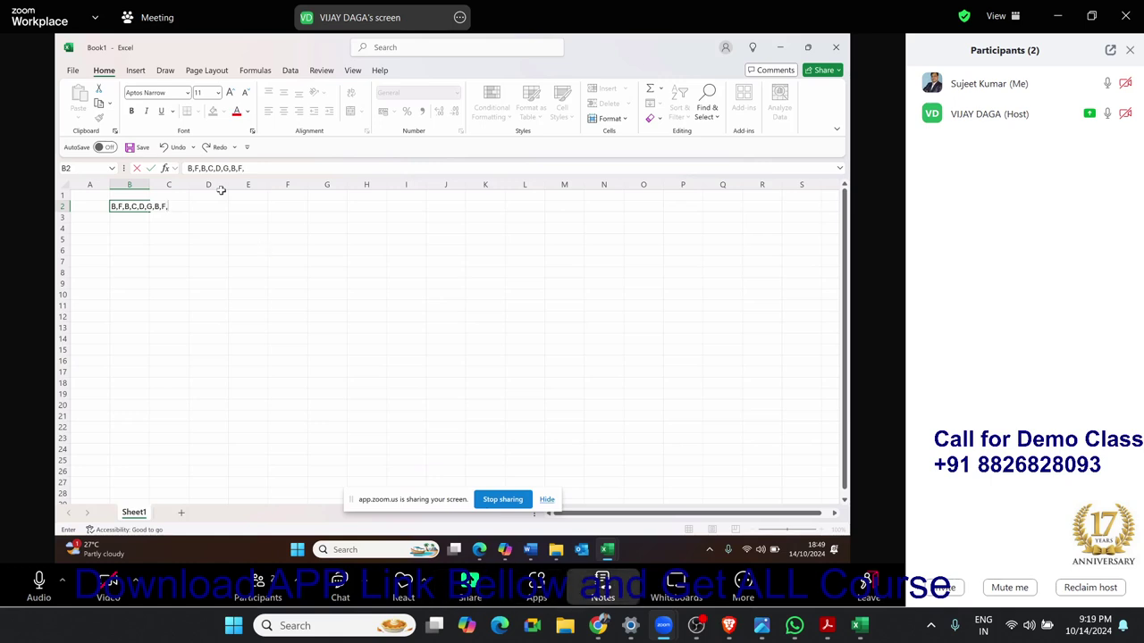
click(602, 585)
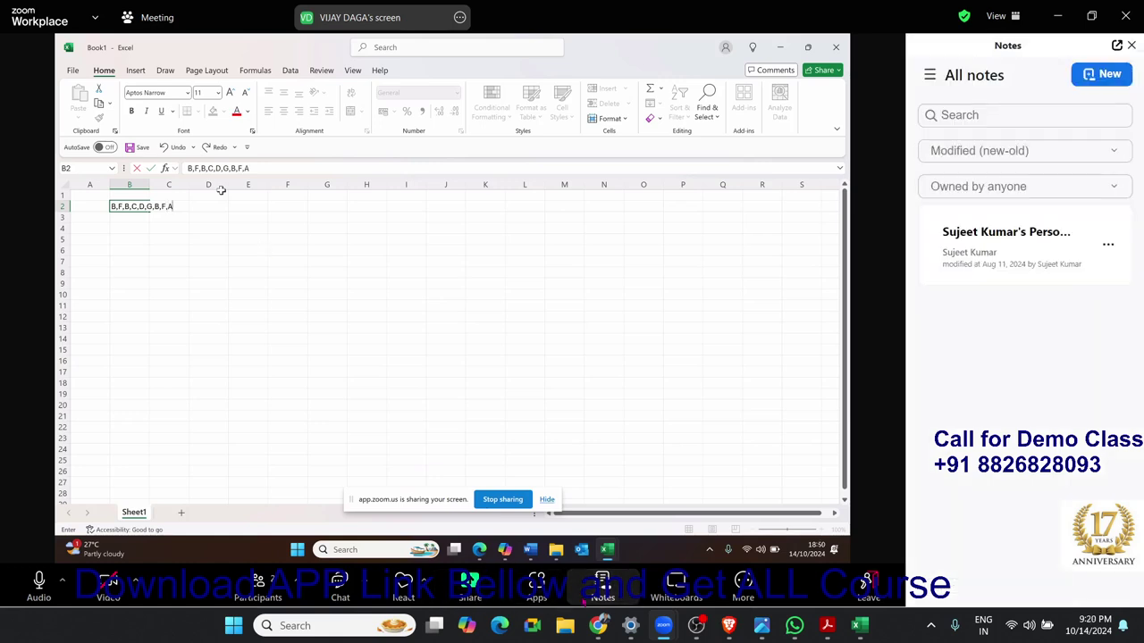
text(,B)
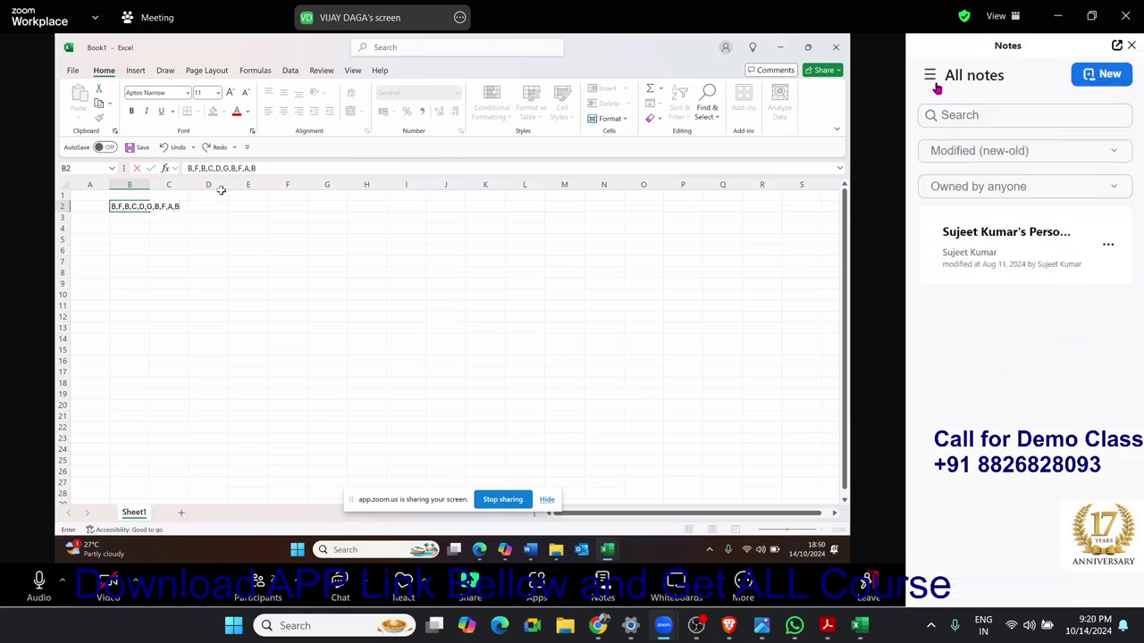
Browse the Notes navigation list, then close the Notes side panel
click(934, 82)
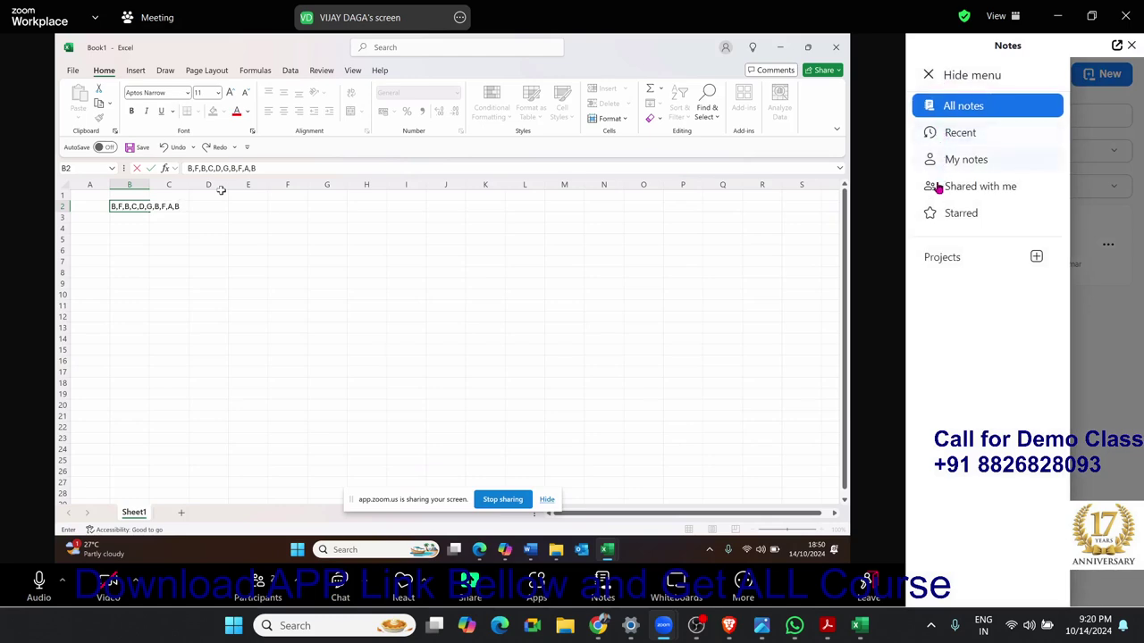
click(1103, 300)
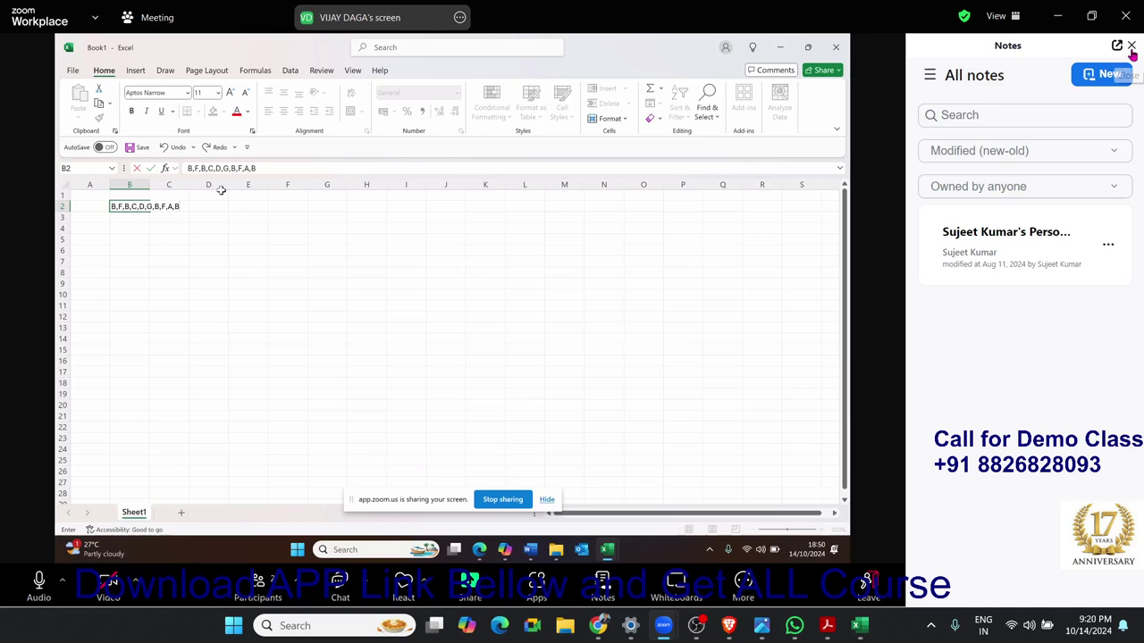
click(1131, 45)
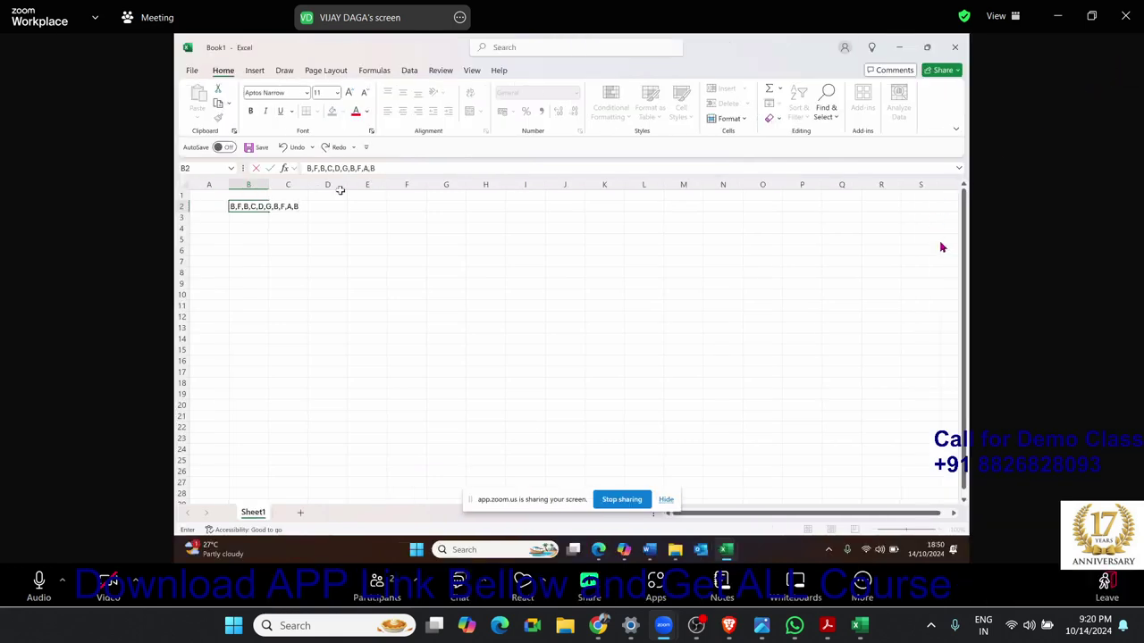
AutoFit column B so the whole letter list shows, then move to B3
double_click(268, 184)
click(315, 185)
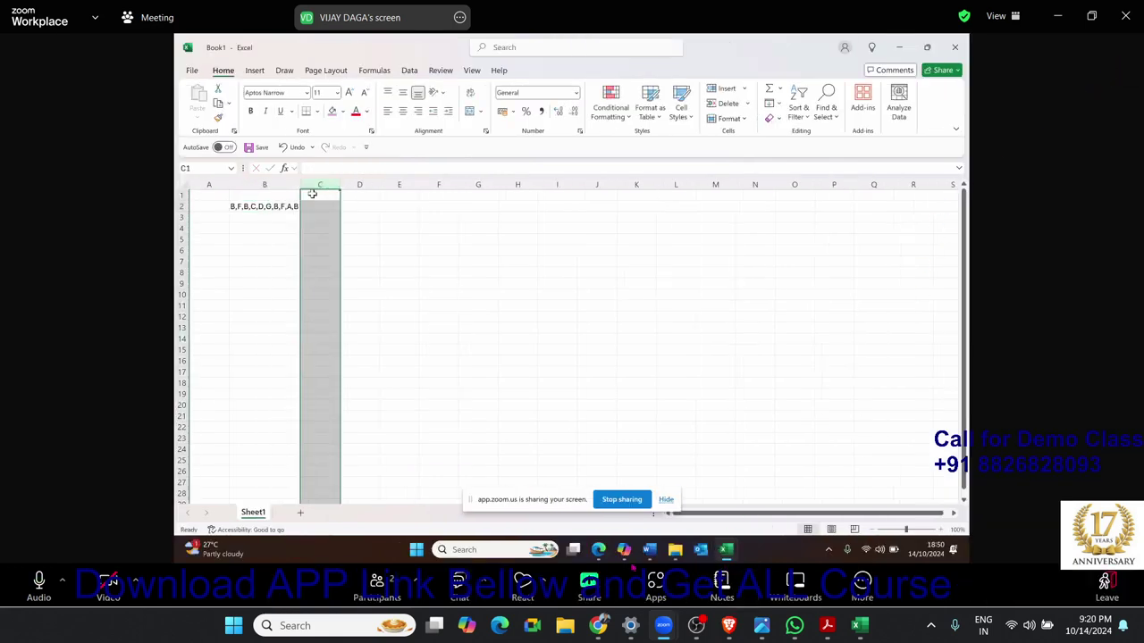
click(358, 250)
click(272, 207)
key(Return)
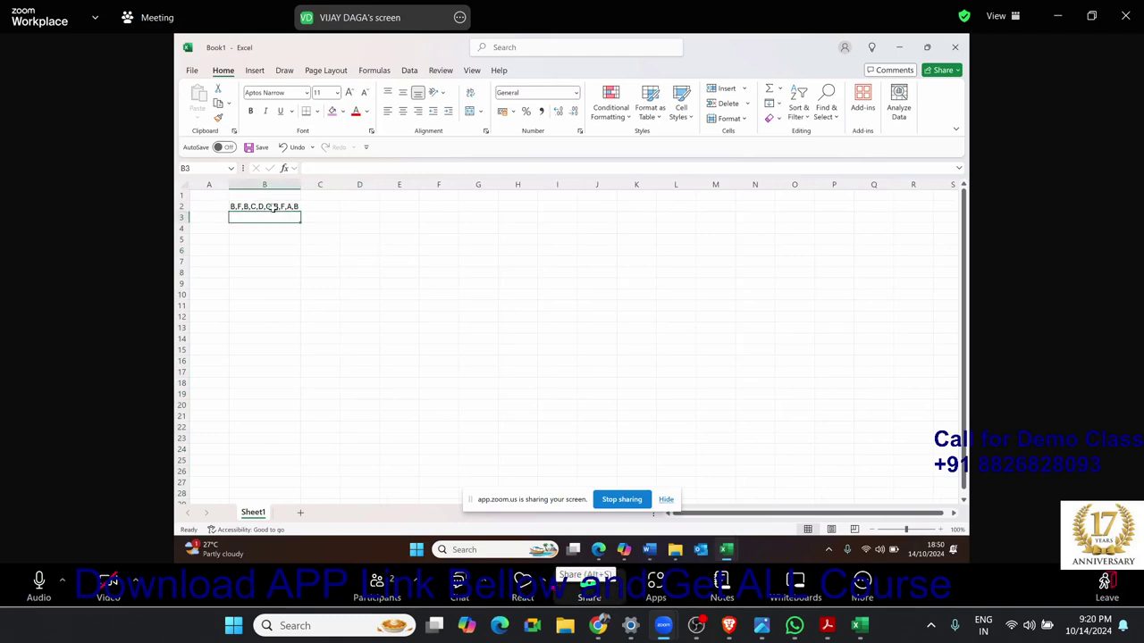
Browse the Reactions and Audio device menus, then select cell C2
click(543, 581)
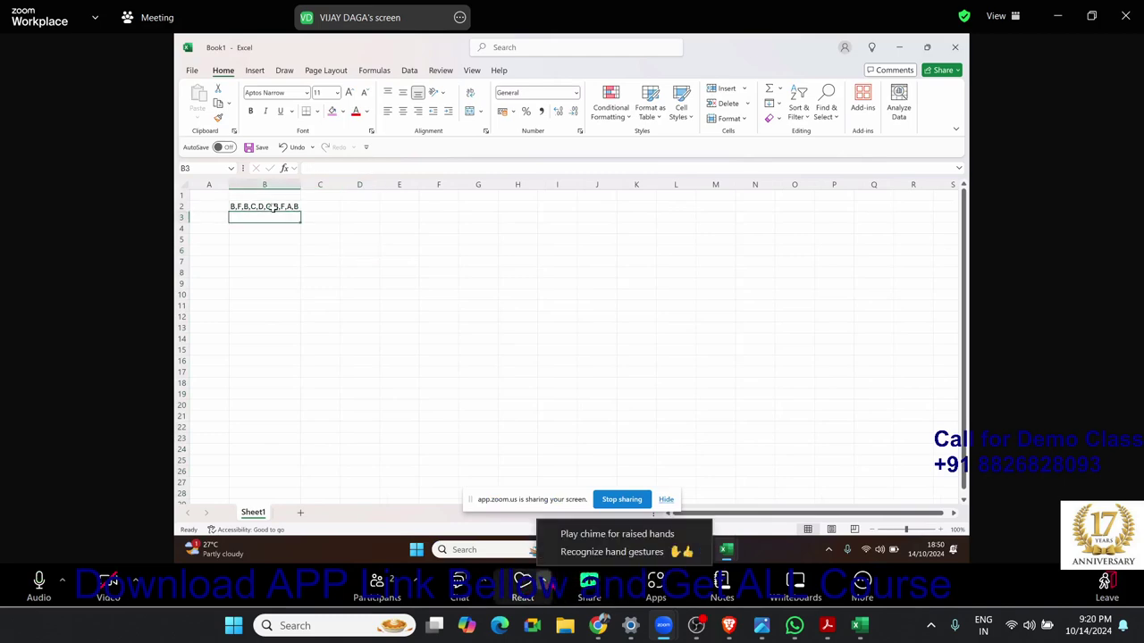
click(63, 582)
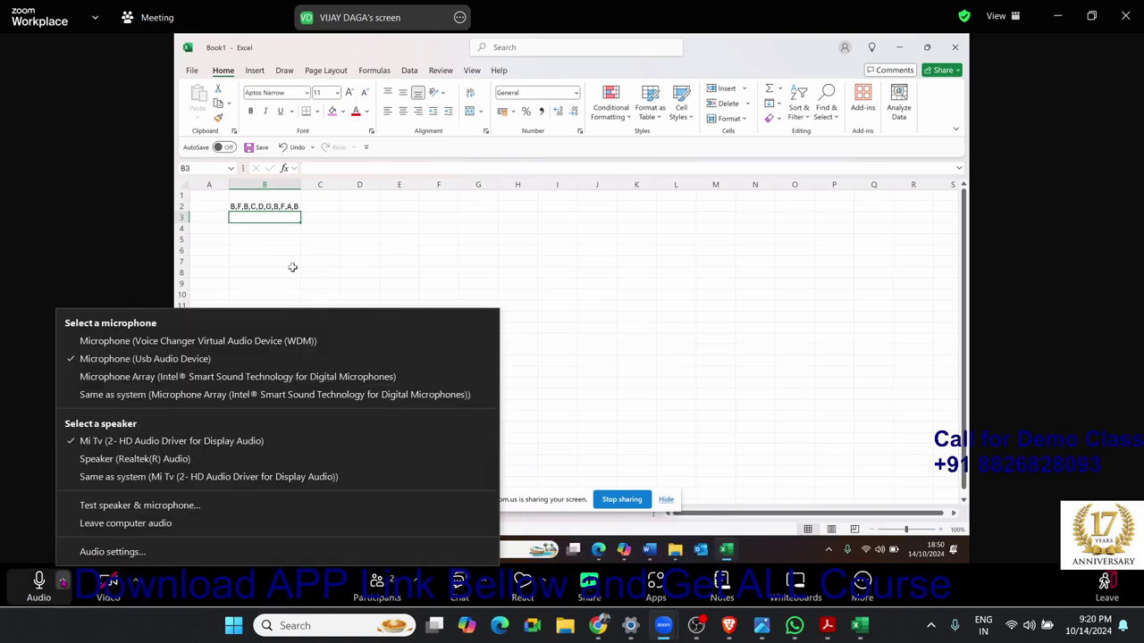
click(332, 222)
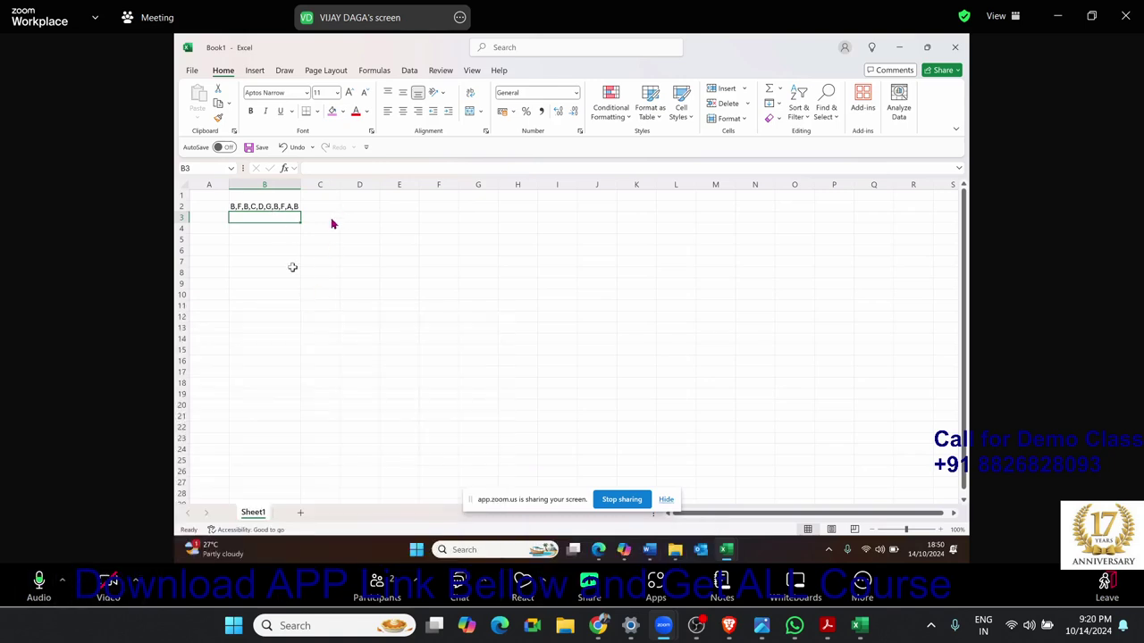
click(320, 237)
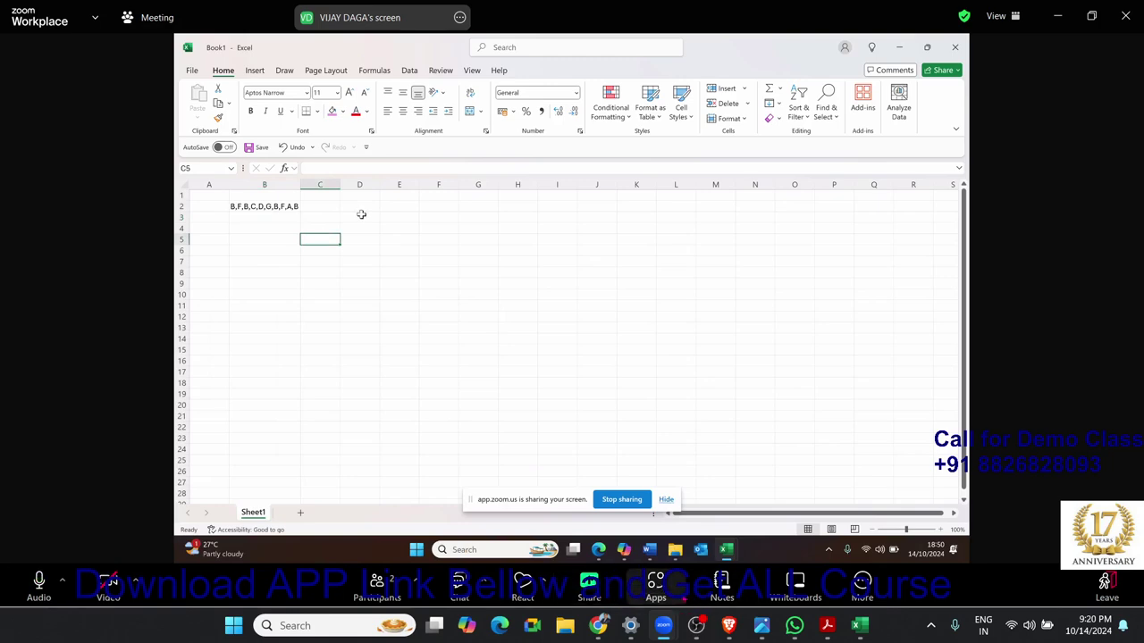
click(325, 205)
Try creating a new whiteboard and dismiss the whiteboard-unavailable warning
click(795, 585)
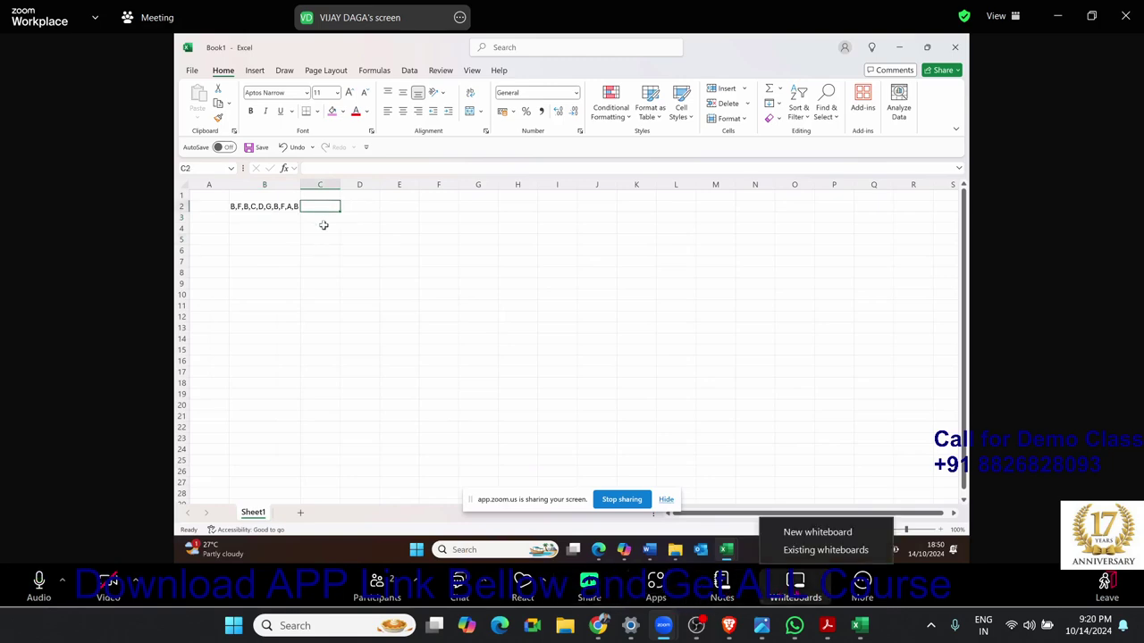
click(320, 217)
click(811, 531)
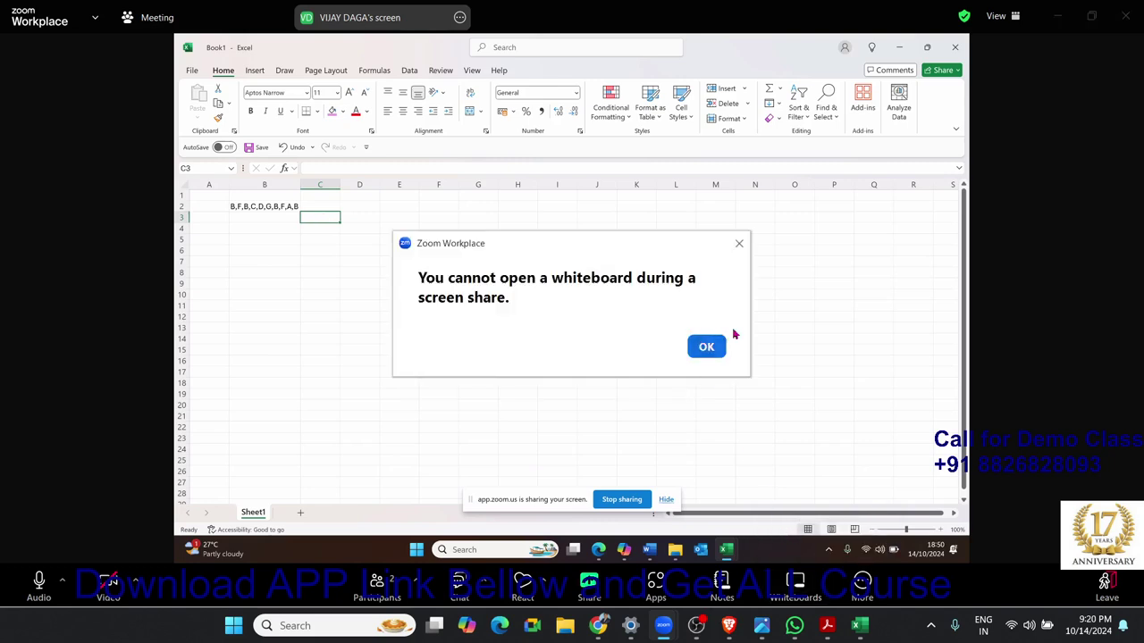
click(739, 247)
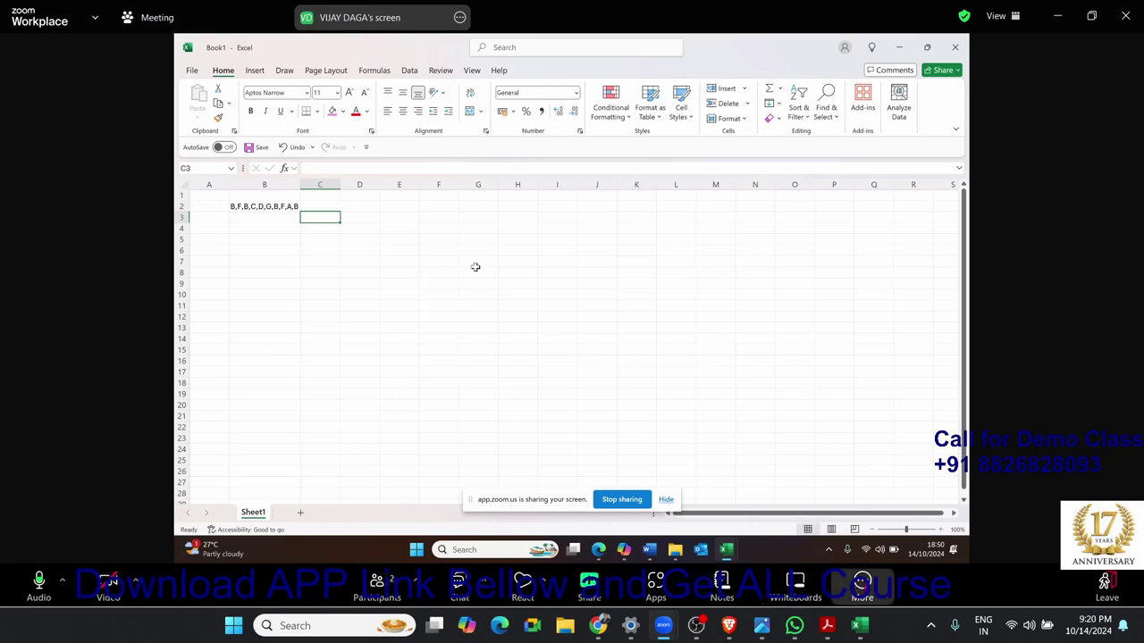
click(862, 582)
Enter =LEN(B2) in C3, returning 19 characters
text(L)
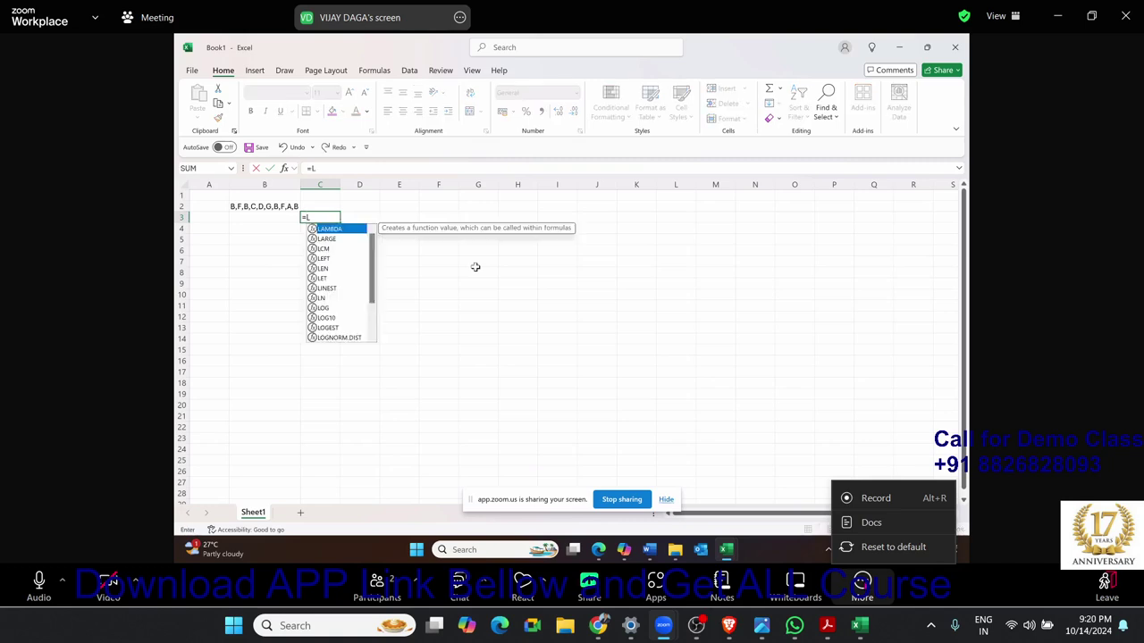
text(EN)
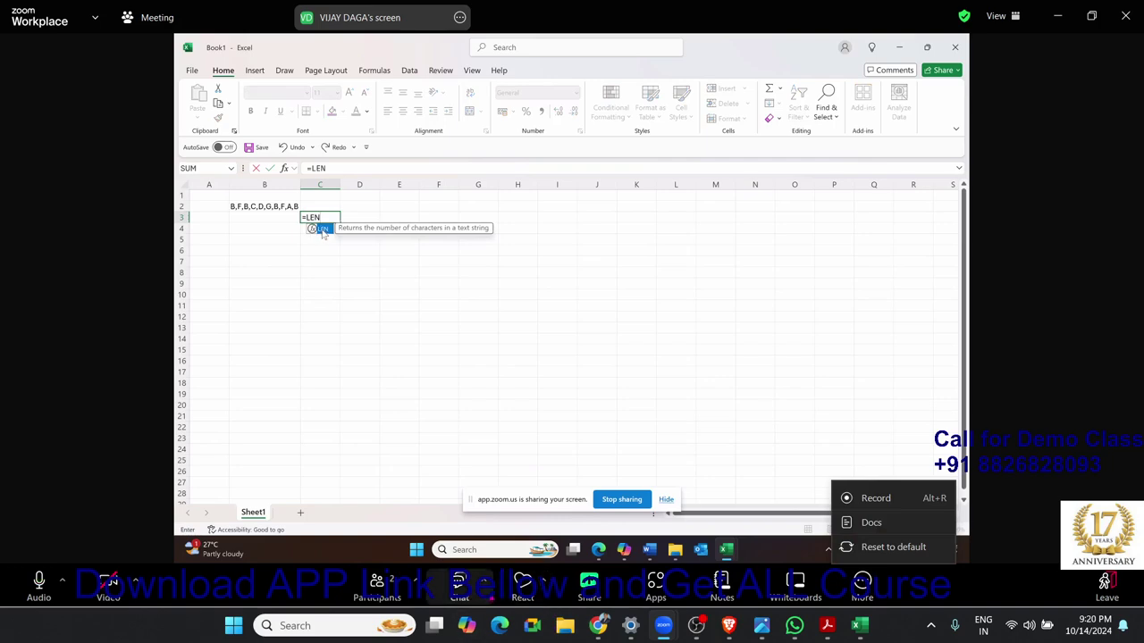
double_click(318, 229)
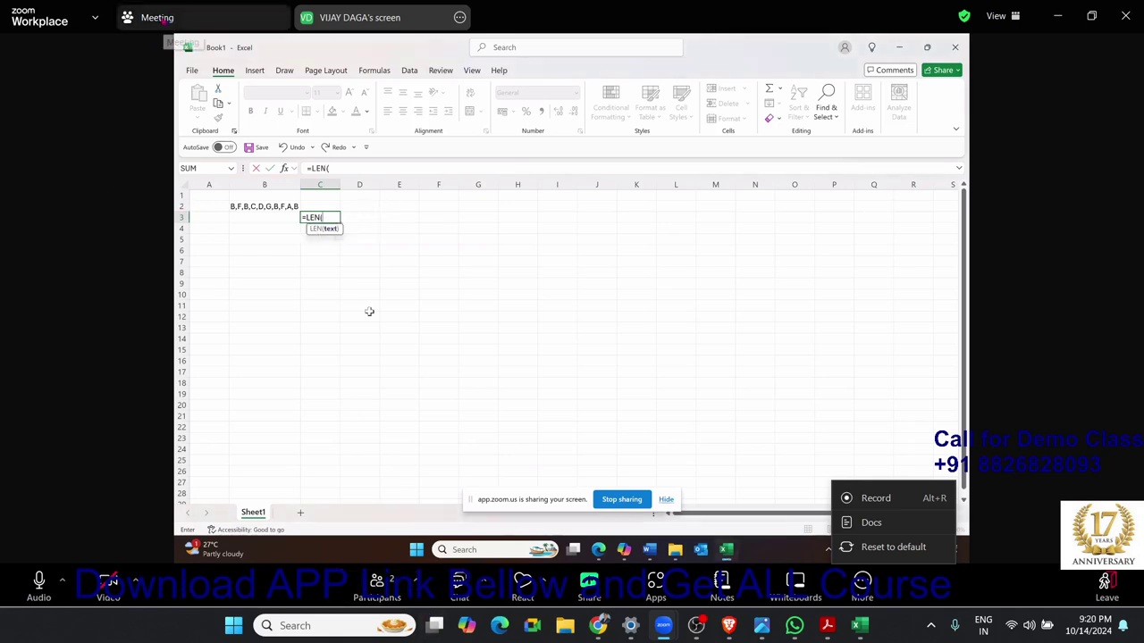
click(95, 17)
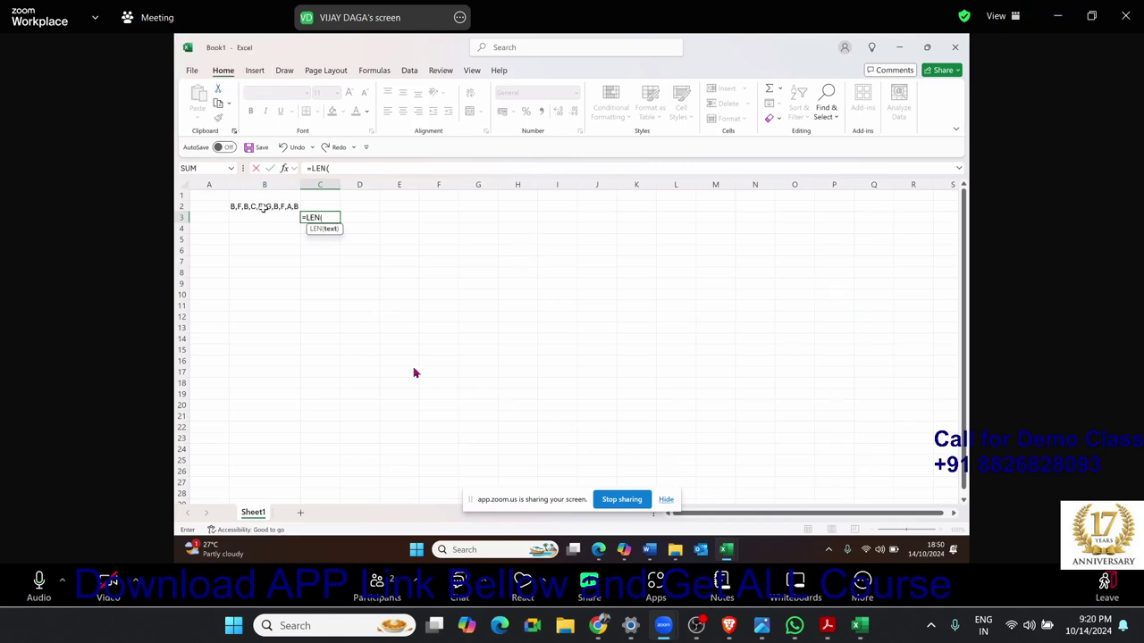
click(263, 207)
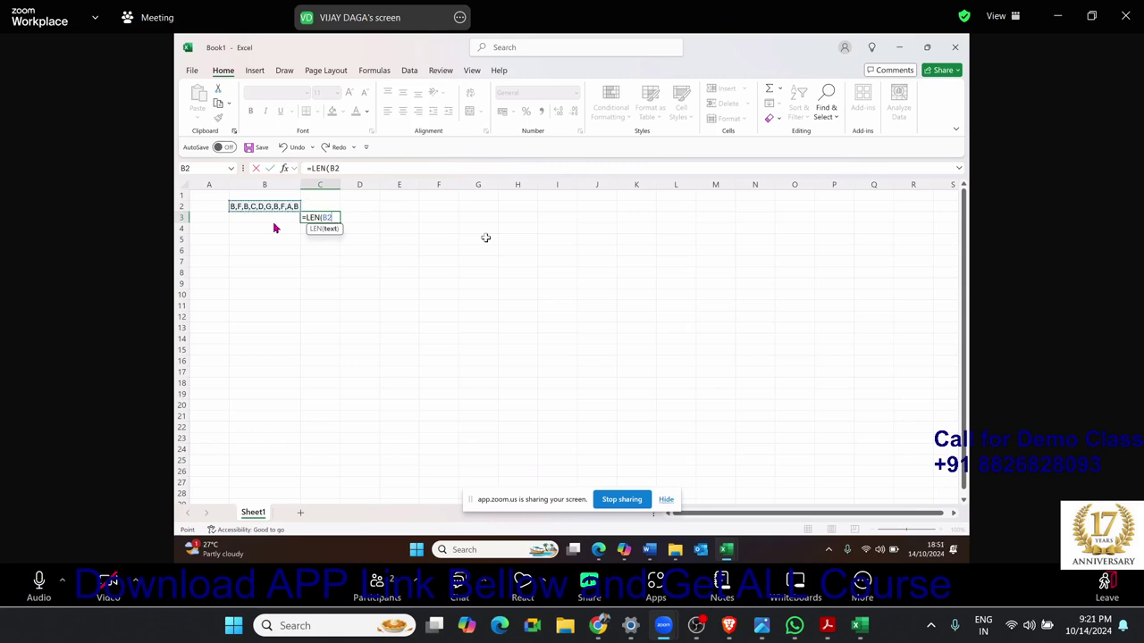
key(Return)
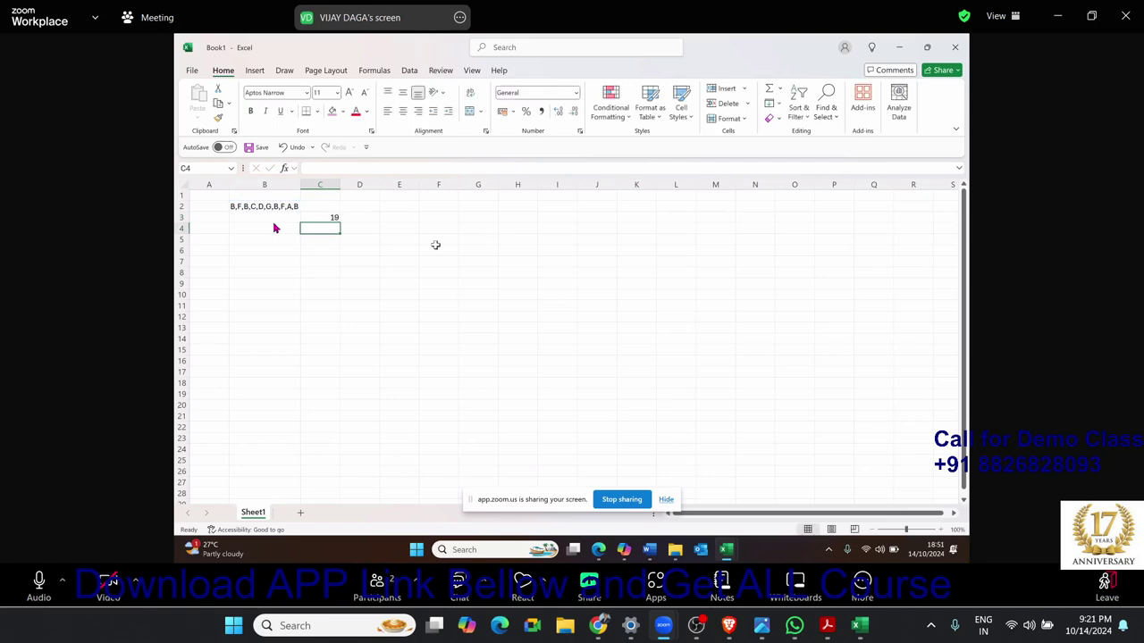
click(323, 216)
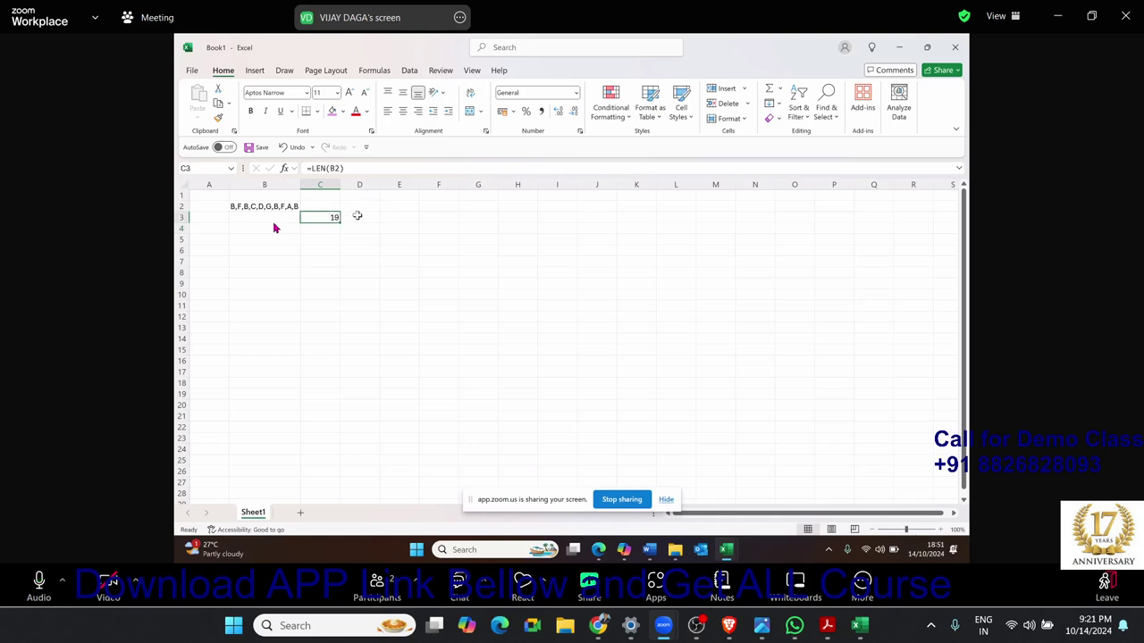
click(357, 216)
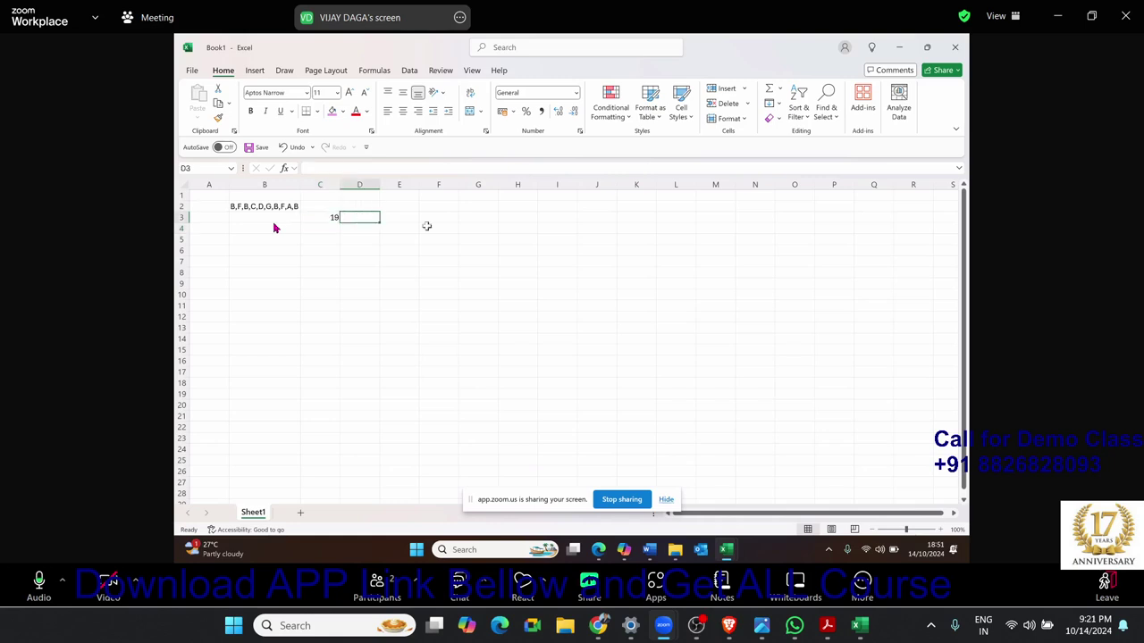
Enter =SUBSTITUTE(B2,"B","") in D3 to strip every B from the list
text(=)
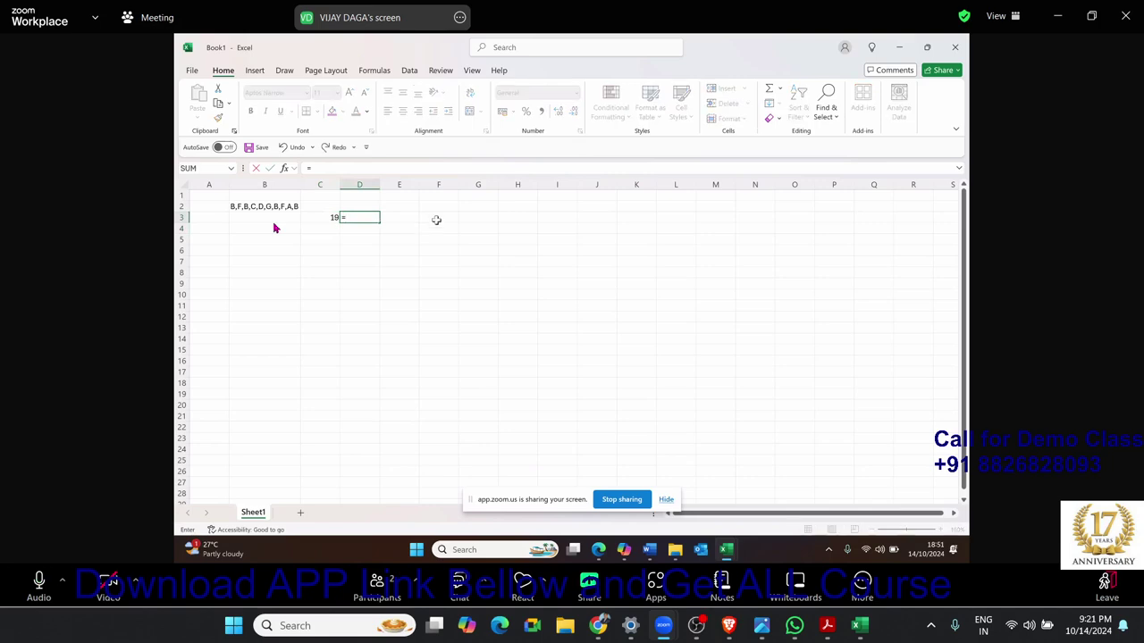
text(SUB)
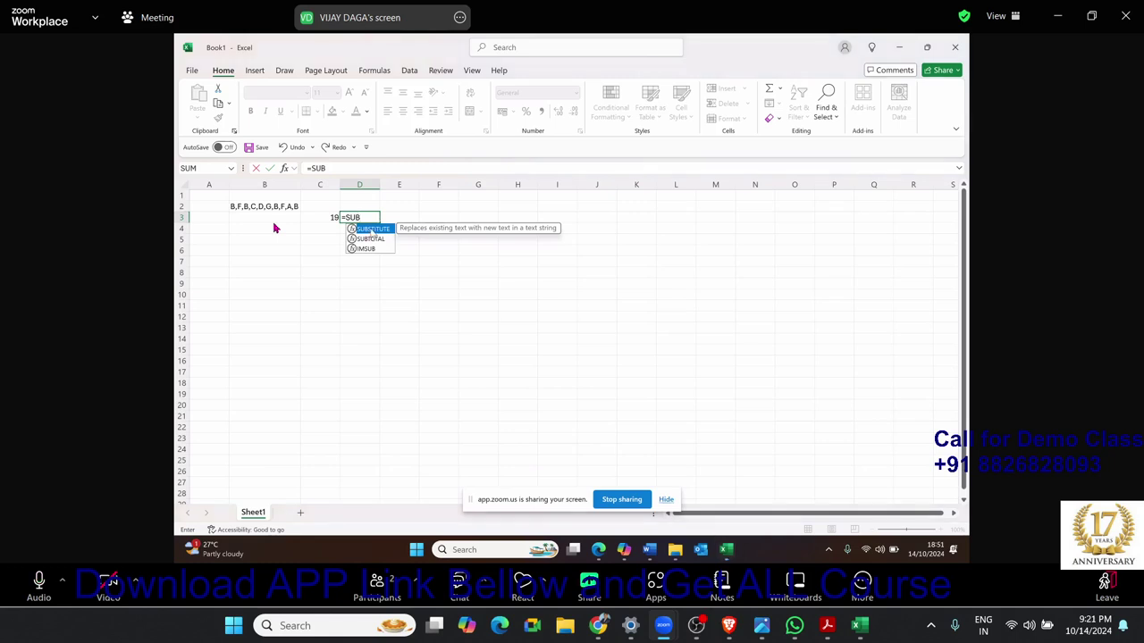
double_click(371, 230)
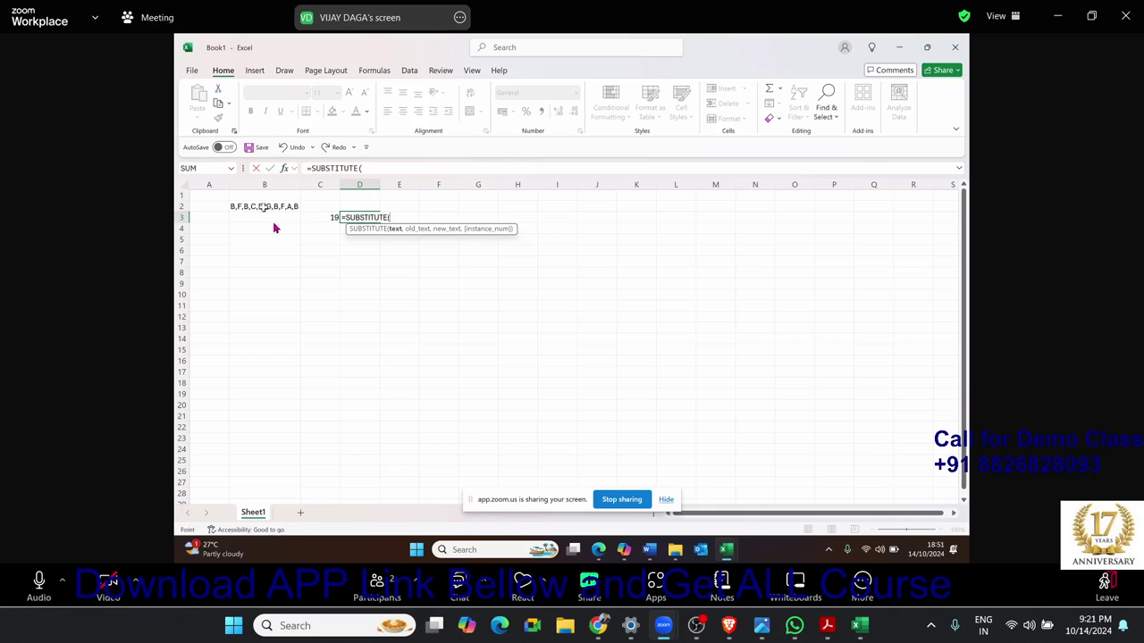
click(263, 206)
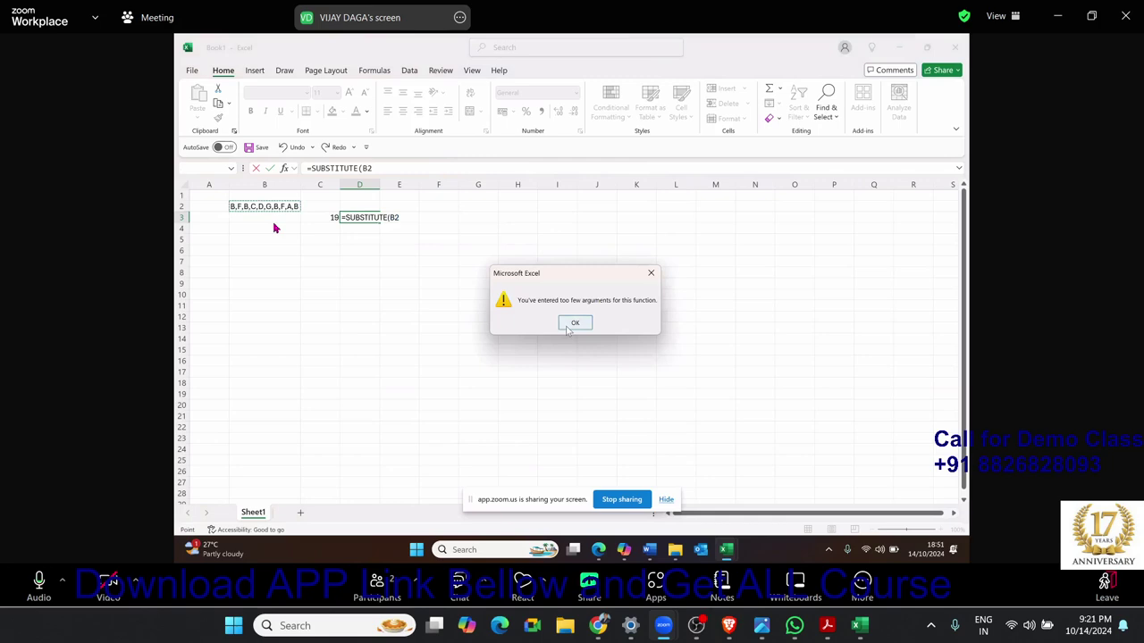
click(574, 322)
click(406, 218)
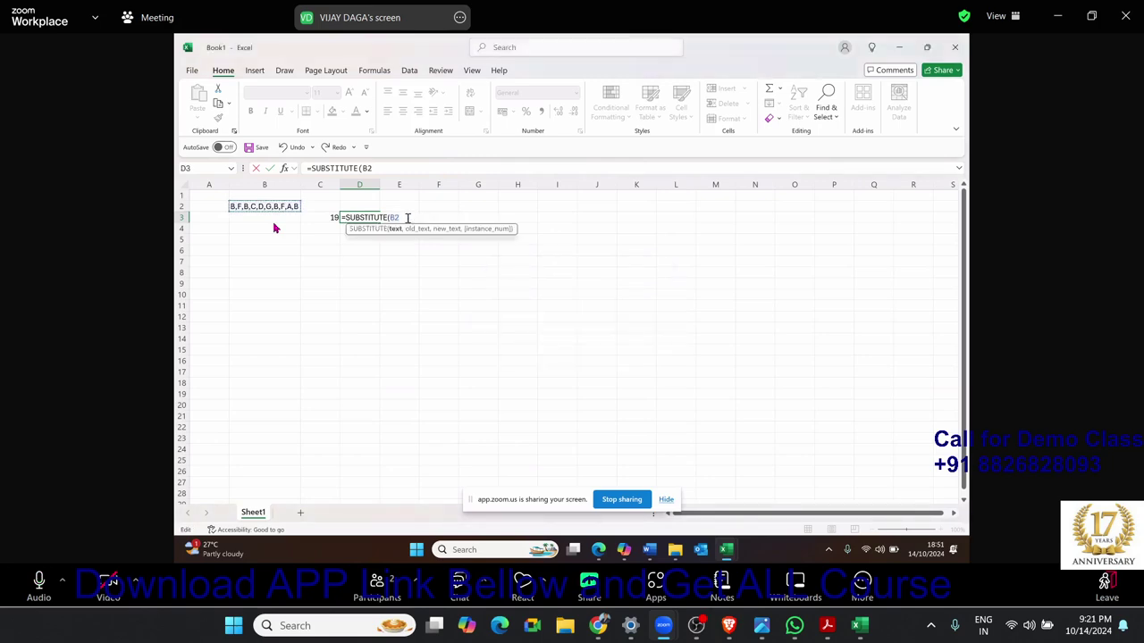
text(,)
text(@)
key(BackSpace)
text(2)
text(,)
text(")
text())
key(Return)
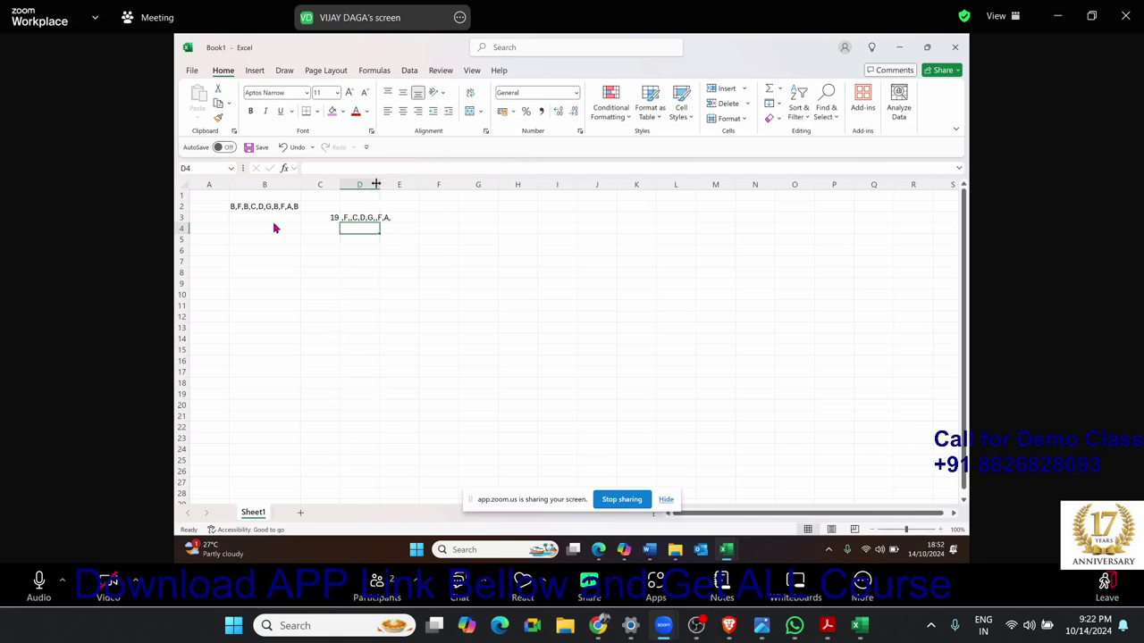
Widen column D so ,F,,C,D,G,,F,A,, shows in full
drag(376, 184, 390, 184)
click(414, 318)
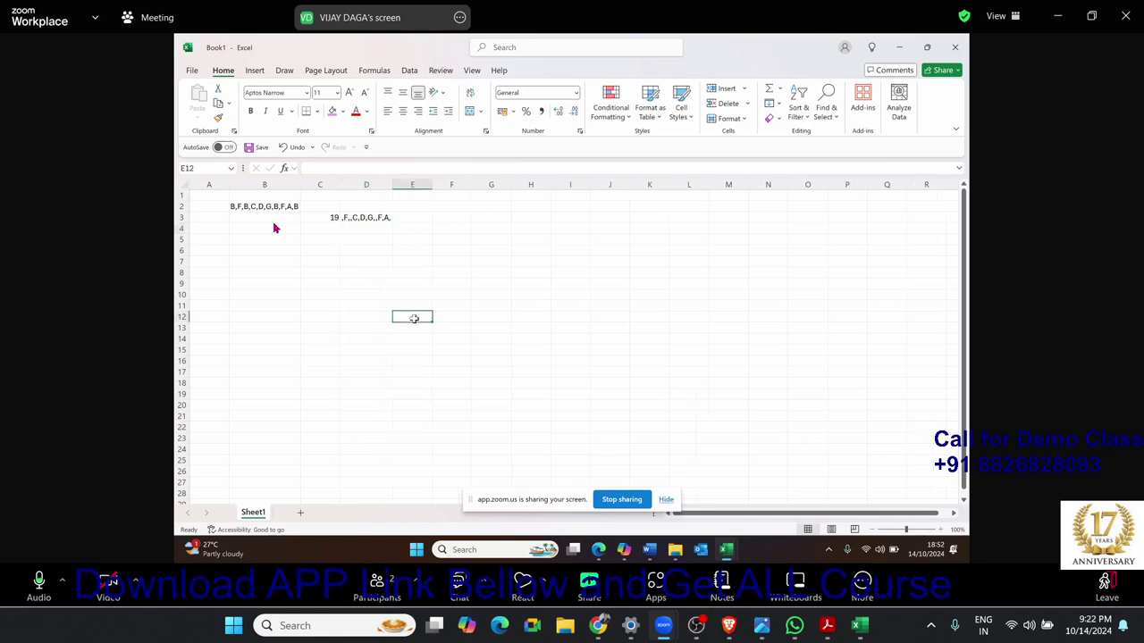
drag(392, 185, 411, 186)
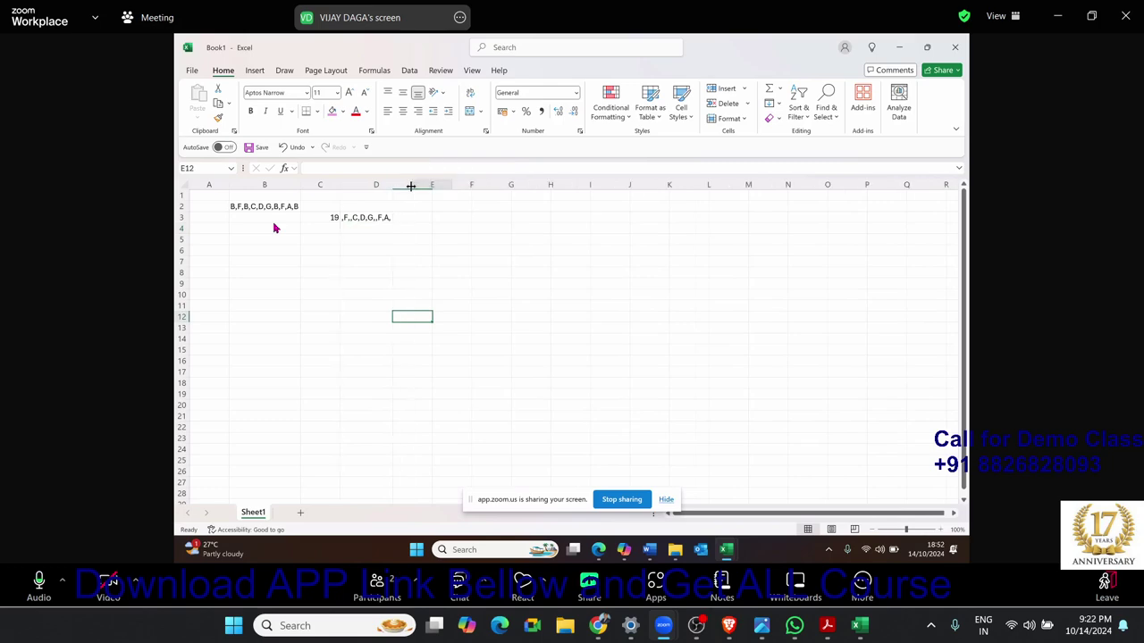
click(434, 217)
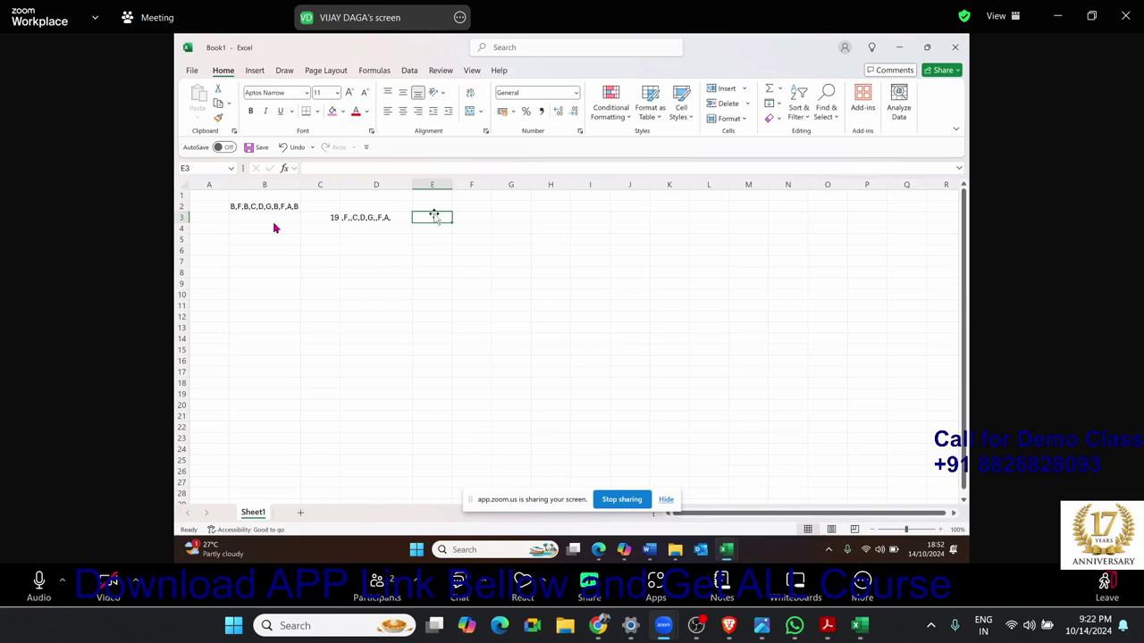
Build =LEN(D3) in E3 for 15 B-free characters, briefly opening Zoom's Notes panel
text(=LE)
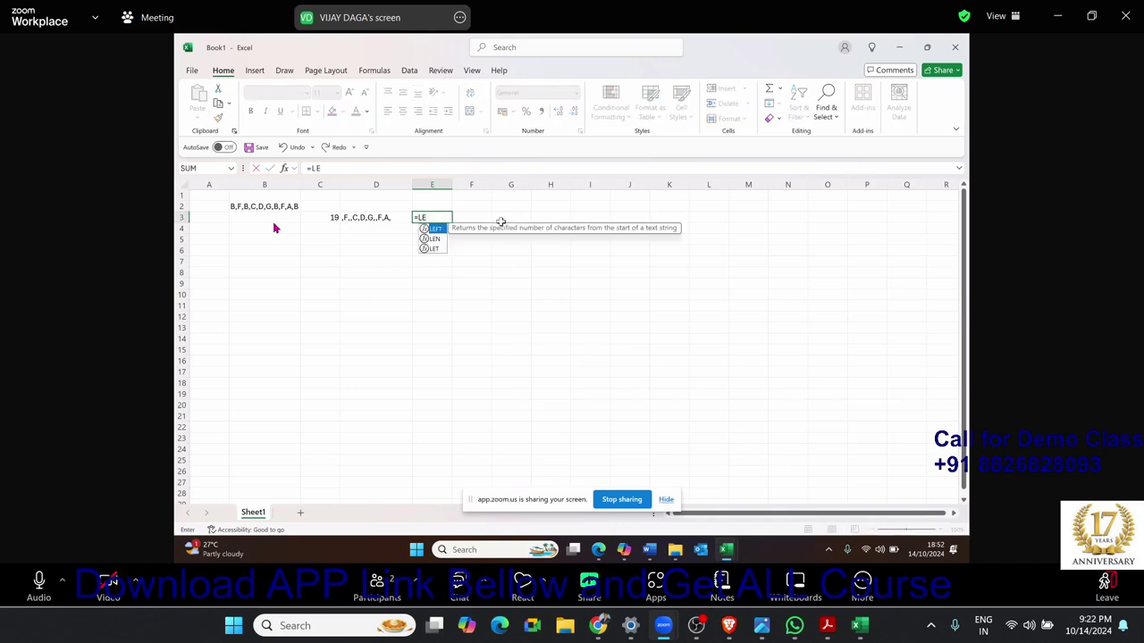
text(N)
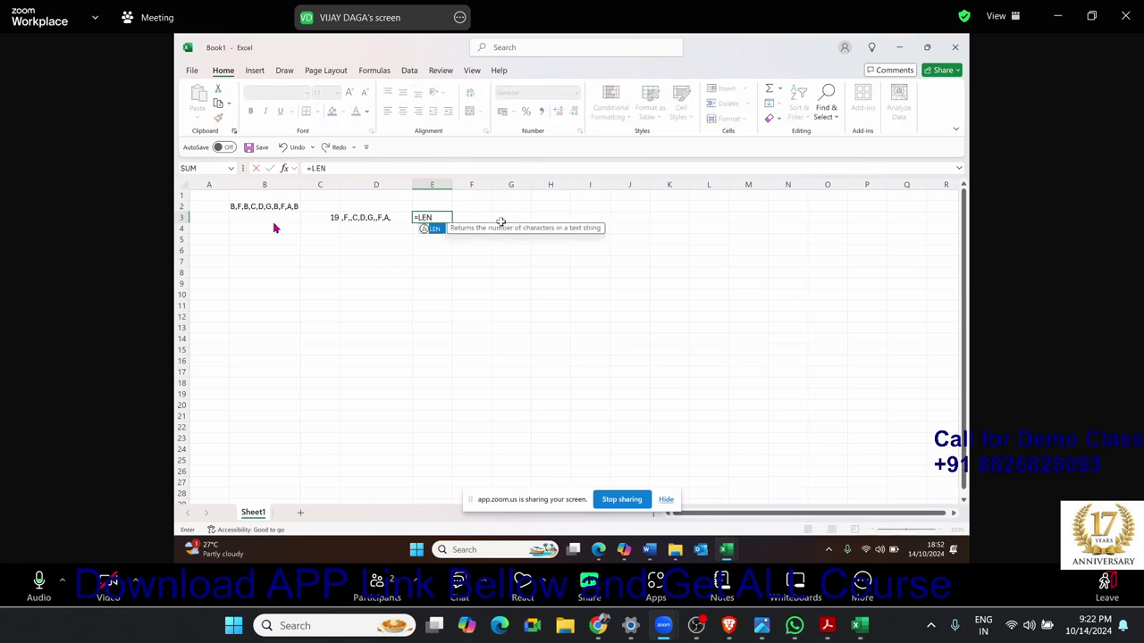
text(()
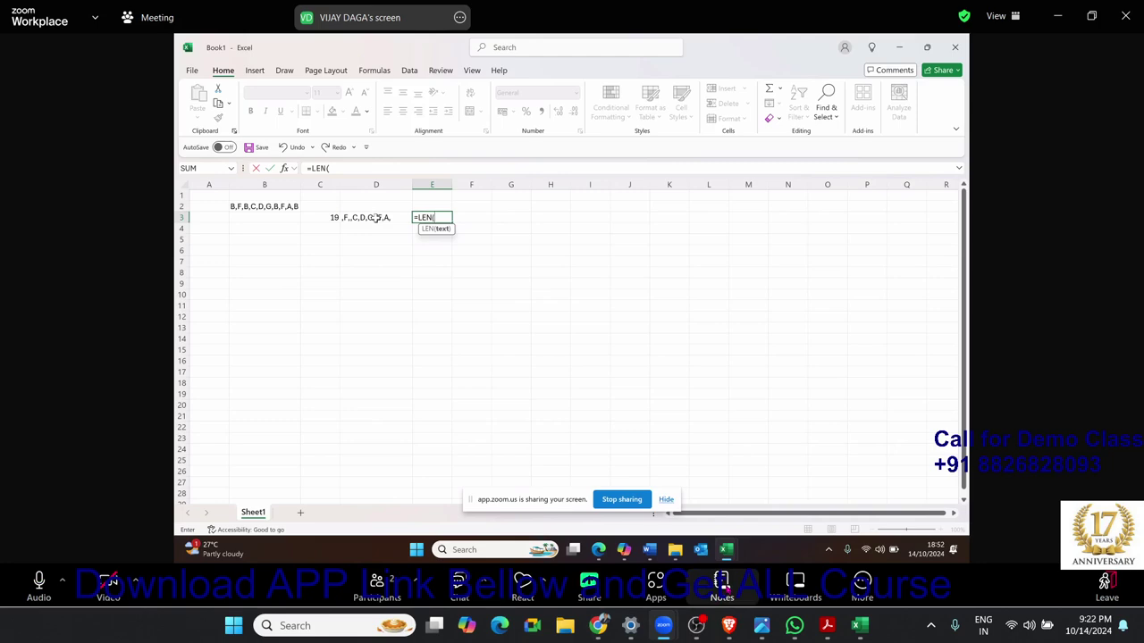
click(377, 217)
click(722, 583)
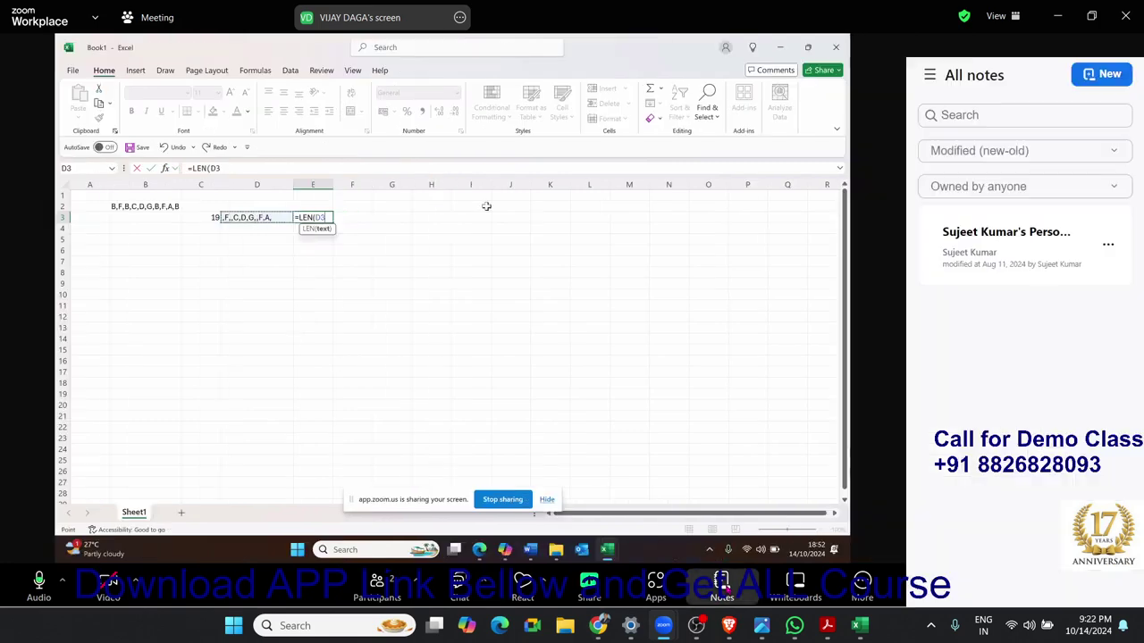
click(971, 159)
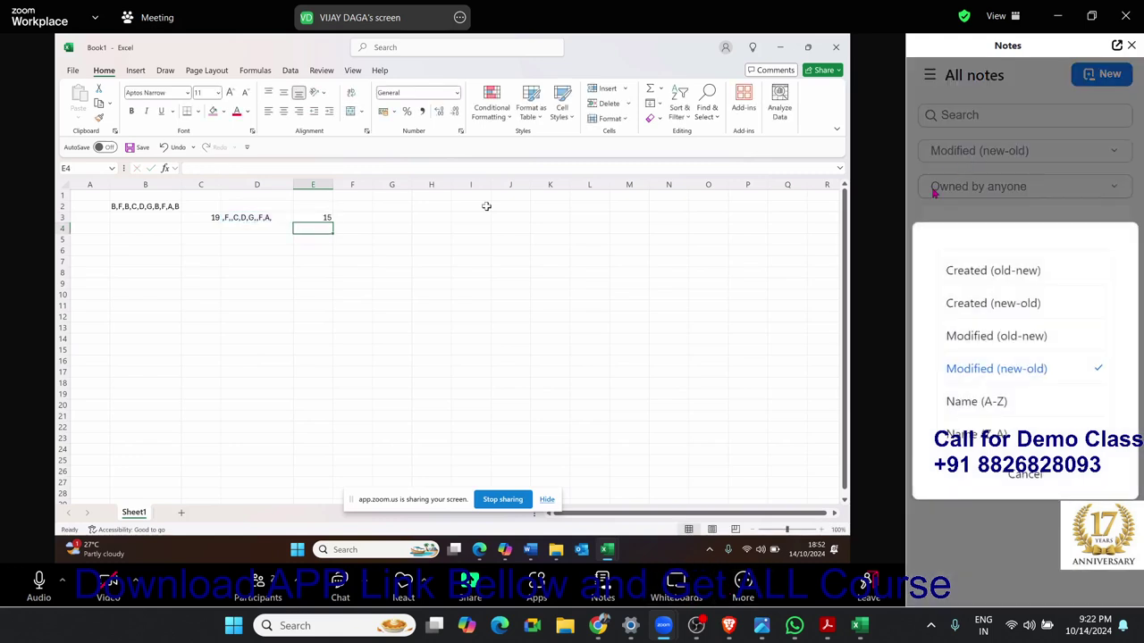
click(1131, 47)
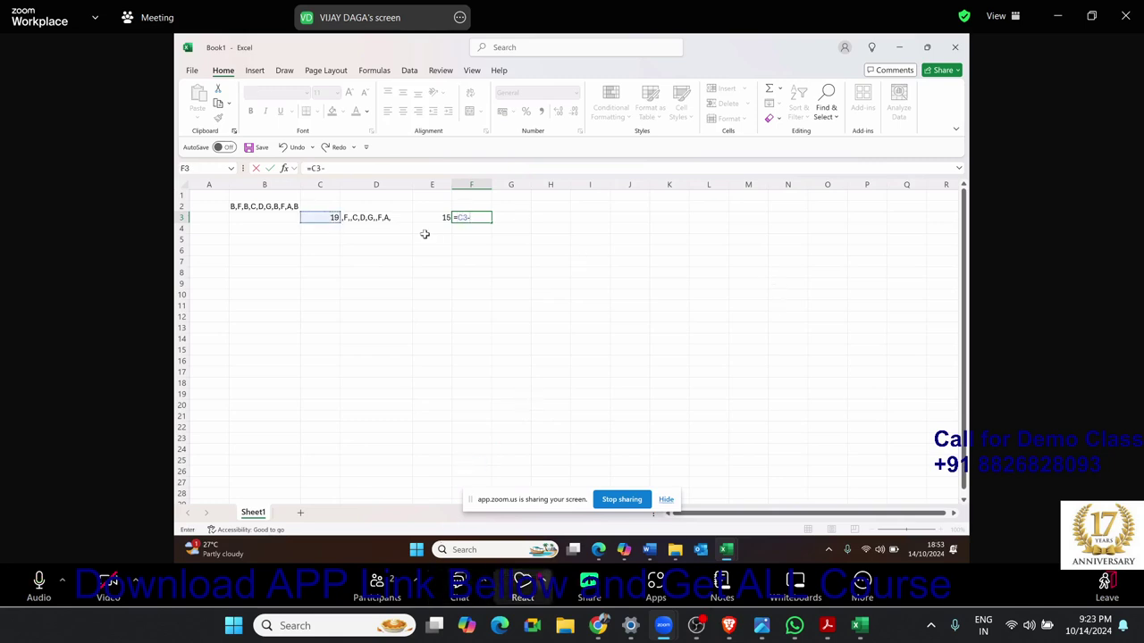
Open Zoom's Participants list beside the sheet and check a participant's options menu
mouse_move(523, 585)
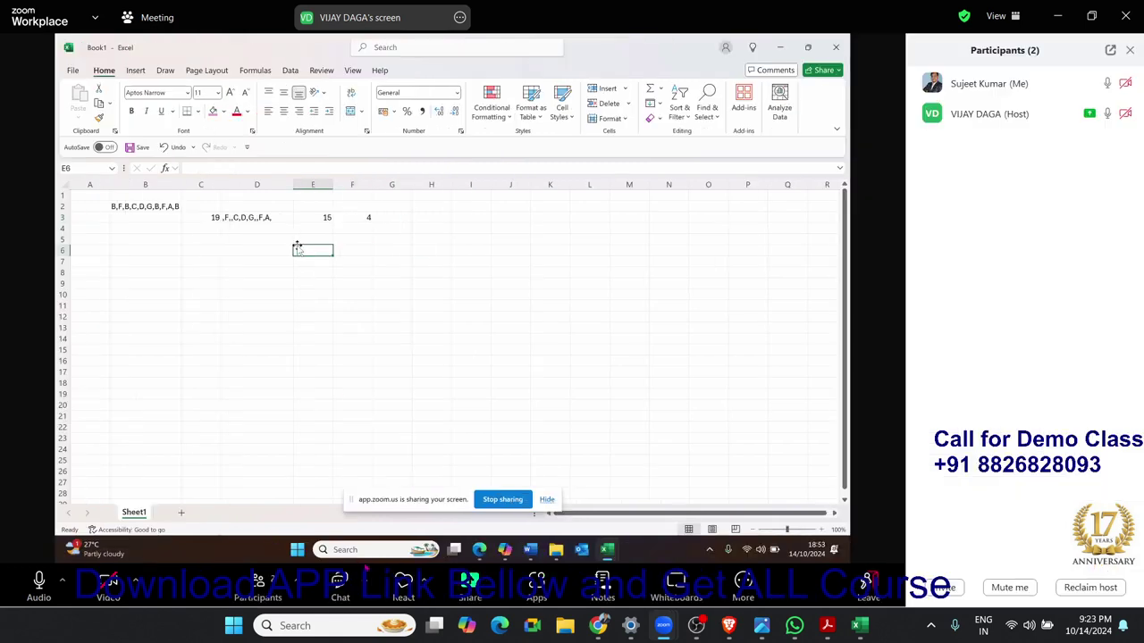
click(377, 585)
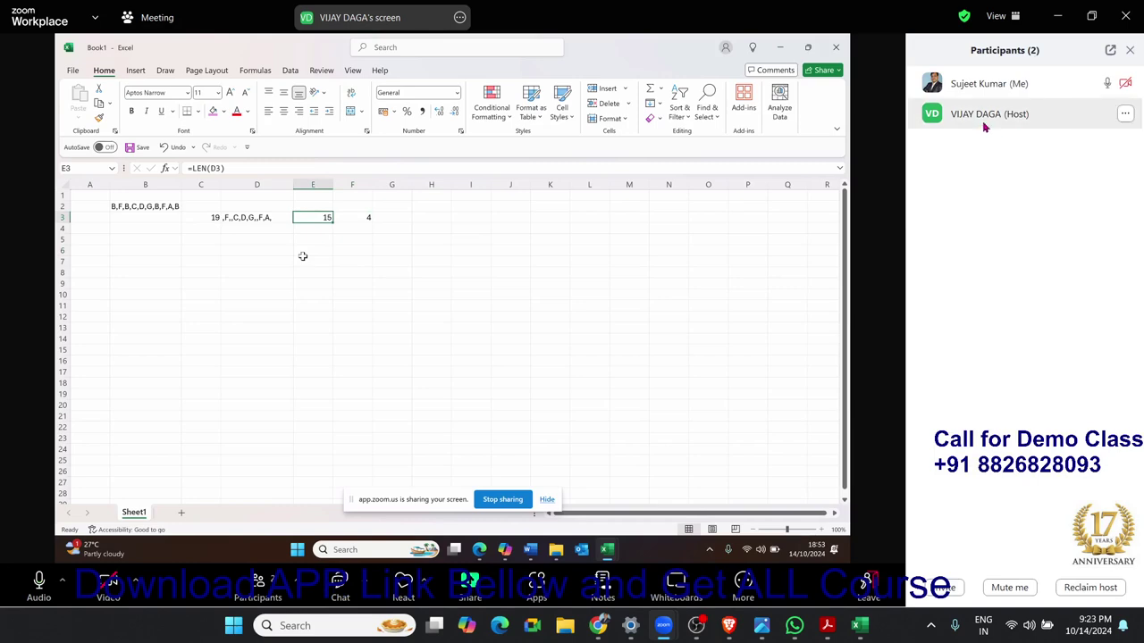
mouse_move(983, 94)
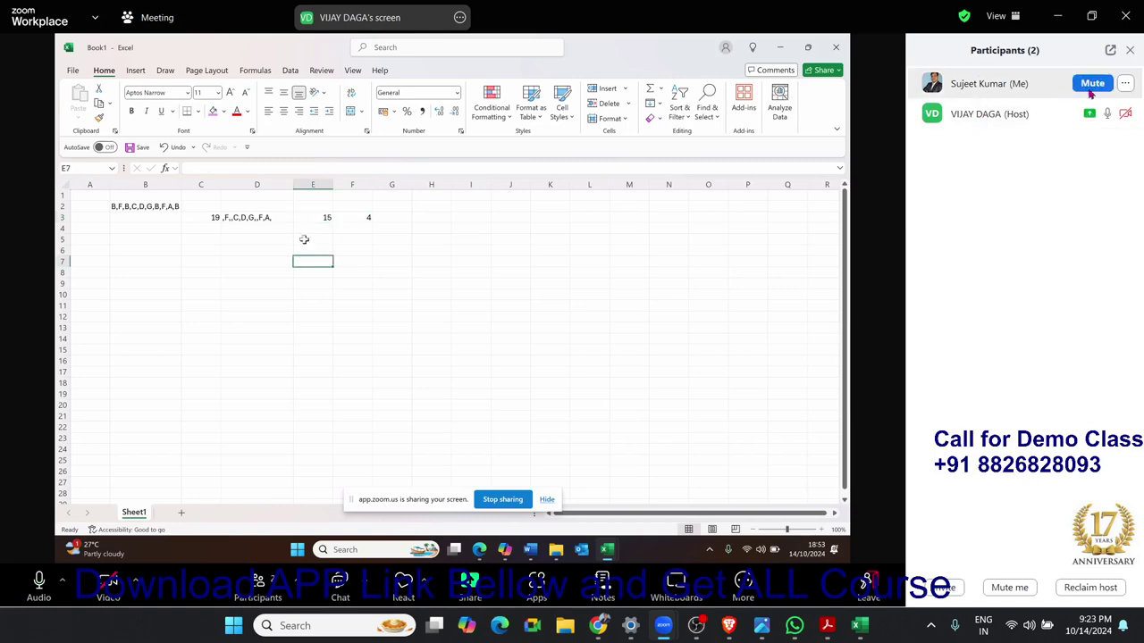
click(1123, 89)
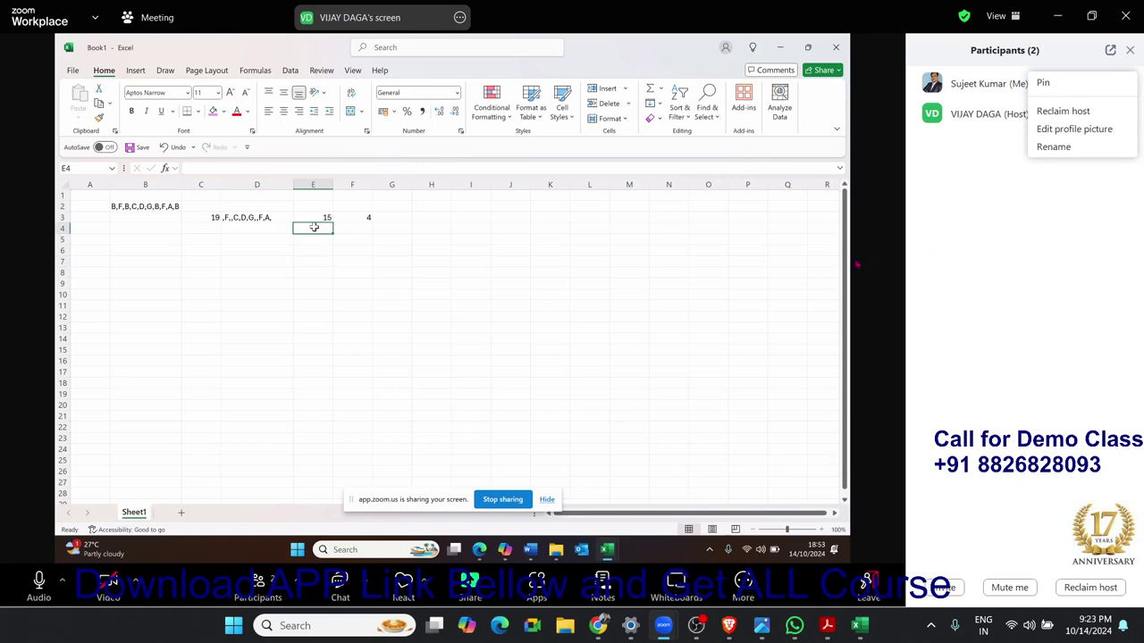
click(213, 223)
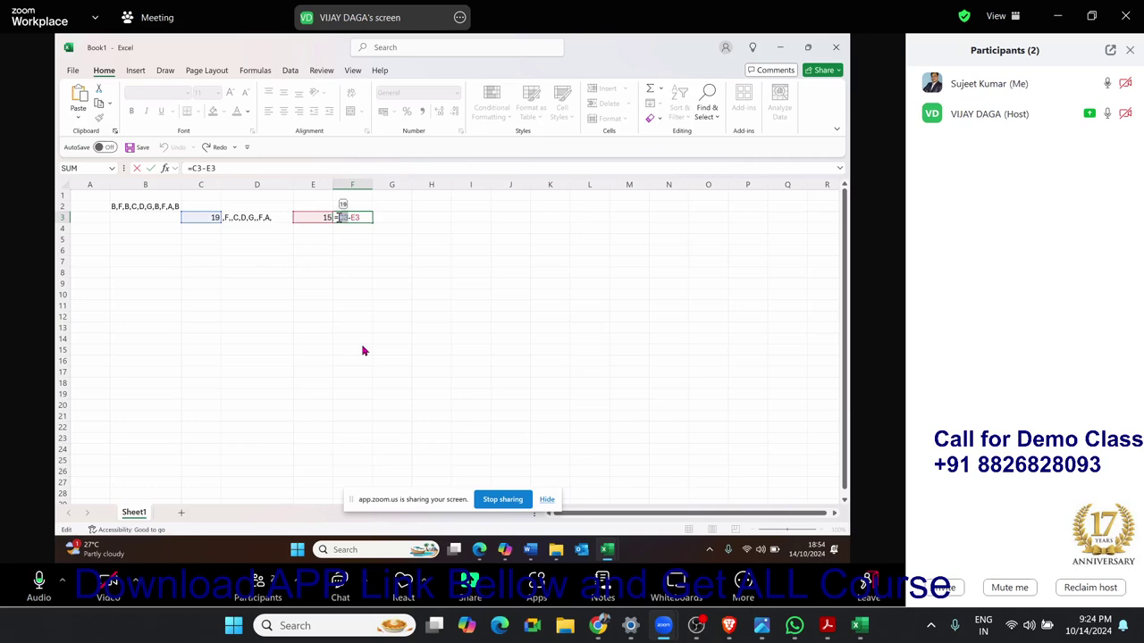
Commit F3's subtraction formula so it returns 4, the count of B's, and review it
key(BackSpace)
text(LEN(B2)
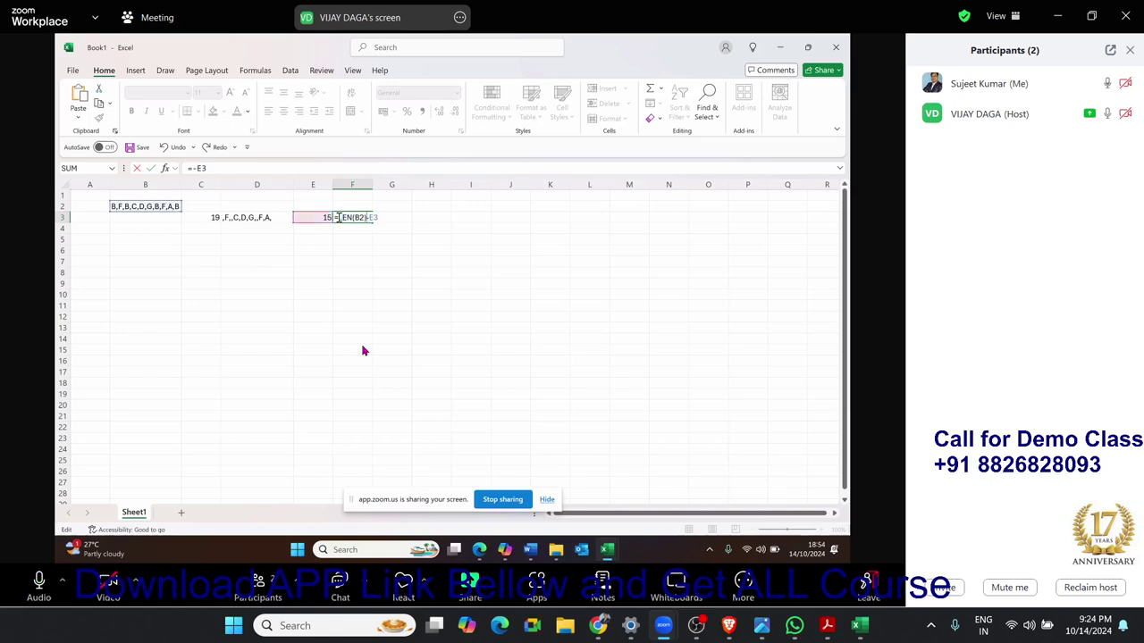
text())
key(ctrl+Return)
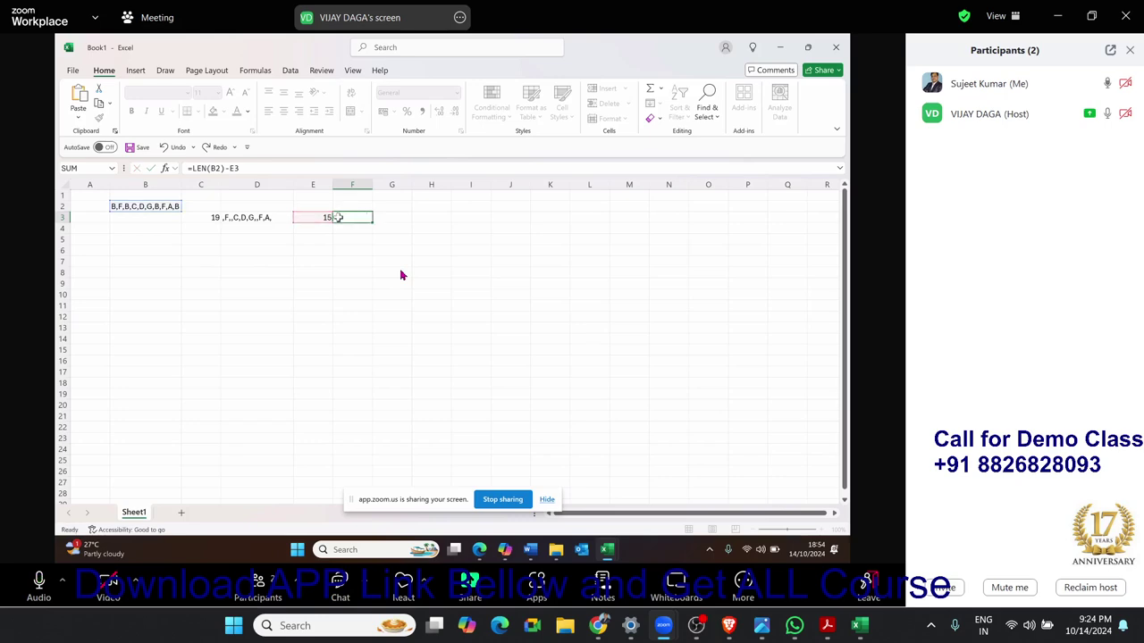
key(Return)
click(323, 238)
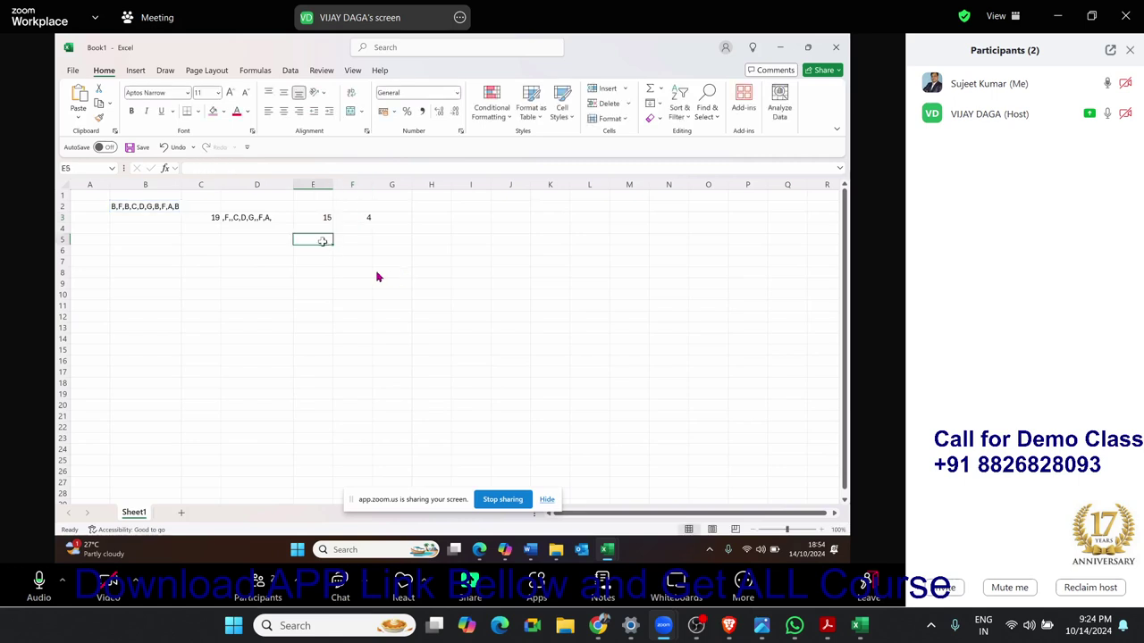
click(367, 215)
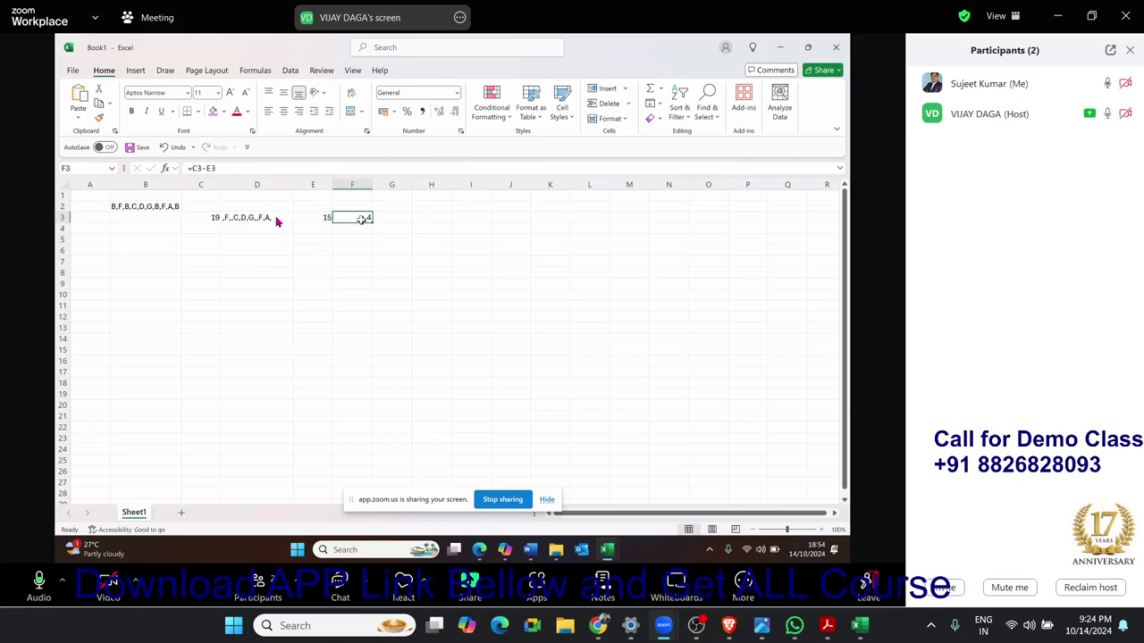
click(355, 230)
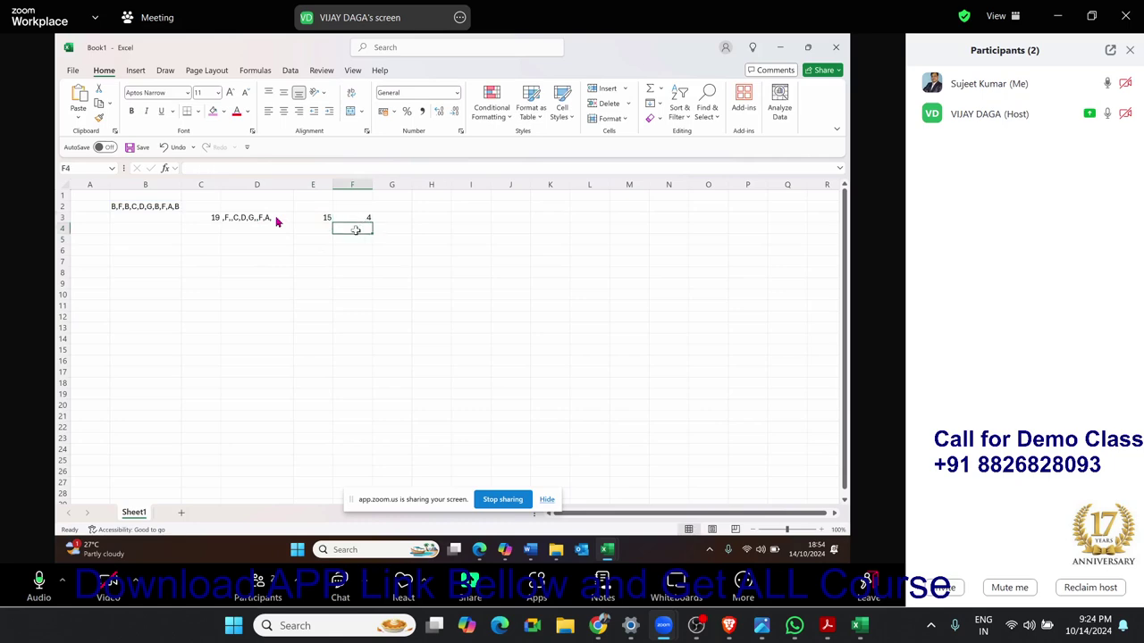
Inspect C3's LEN(B2) formula, trying an E3 reference and then abandoning the change
click(359, 218)
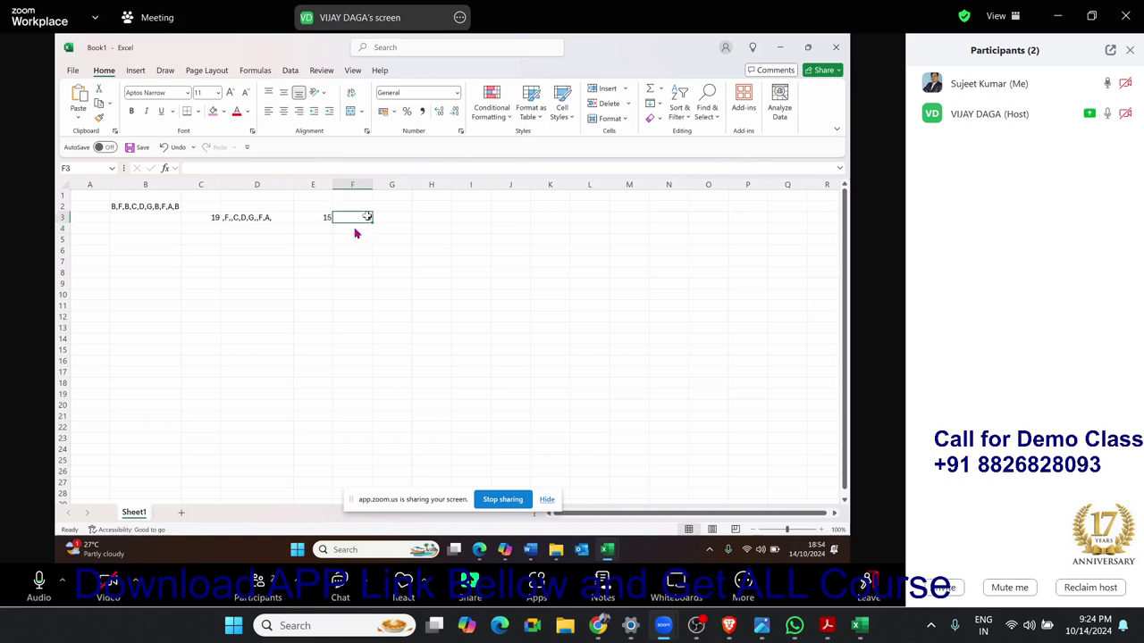
click(207, 218)
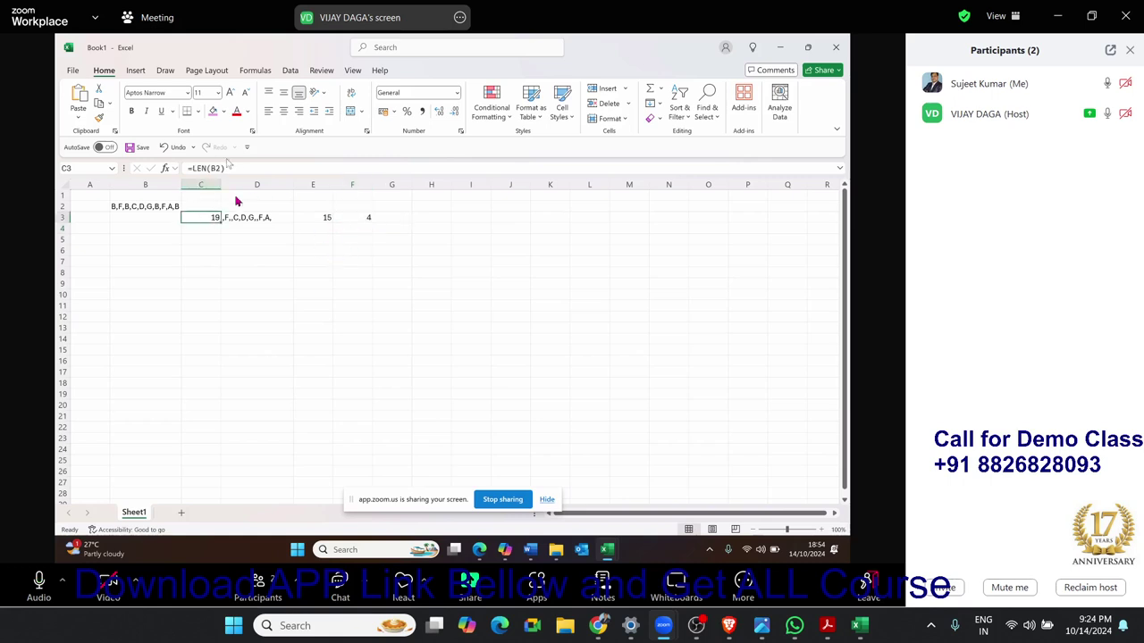
drag(225, 168, 190, 168)
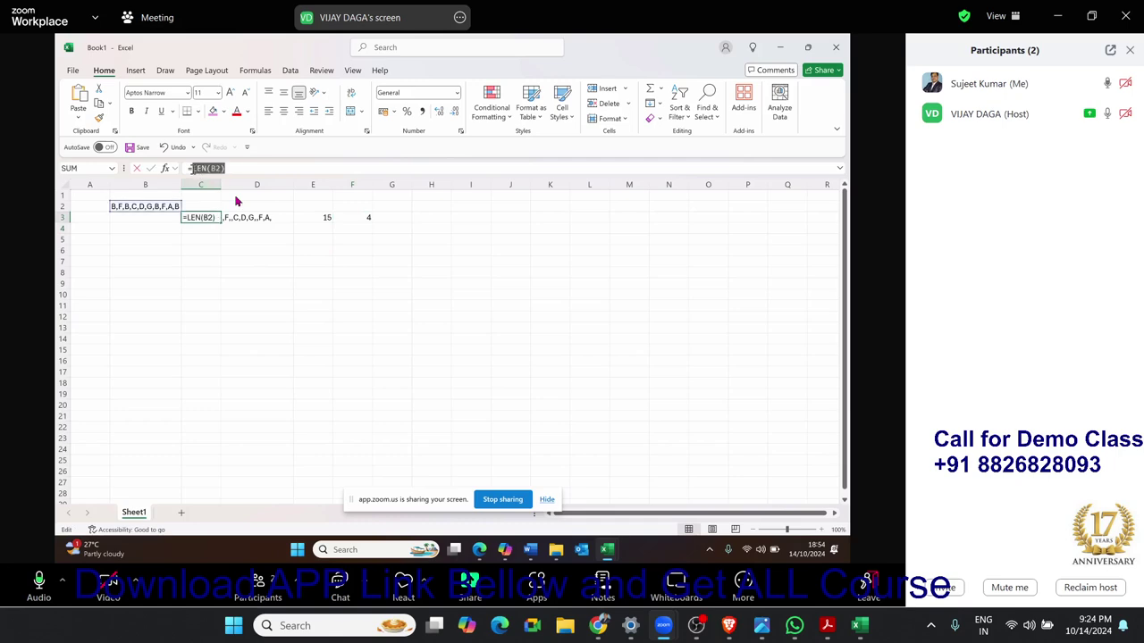
text(=)
click(366, 218)
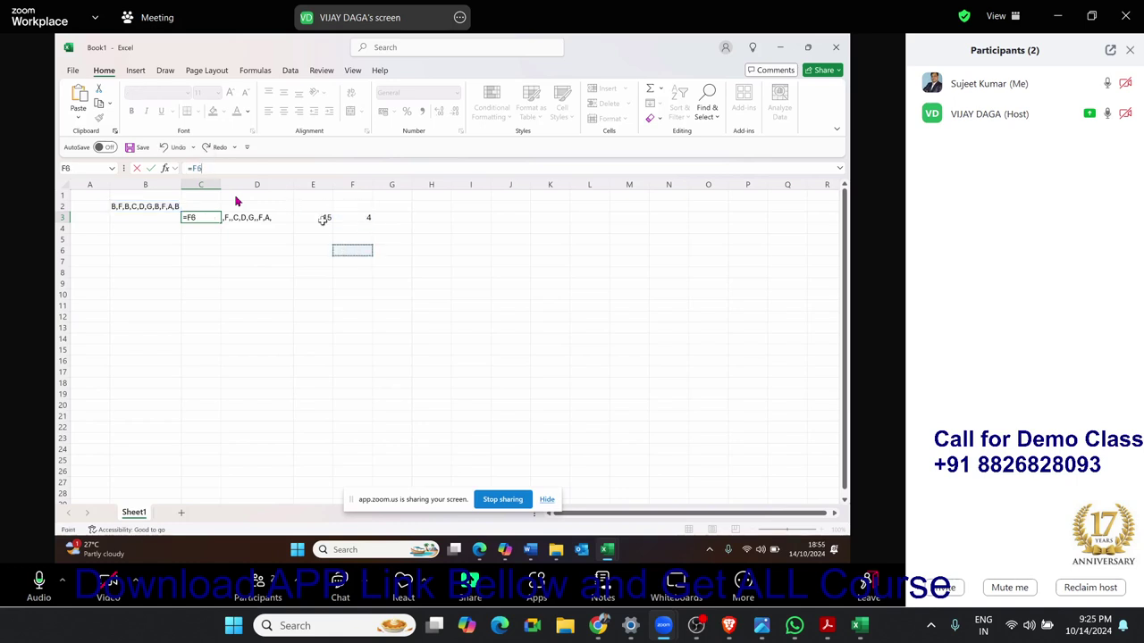
click(315, 216)
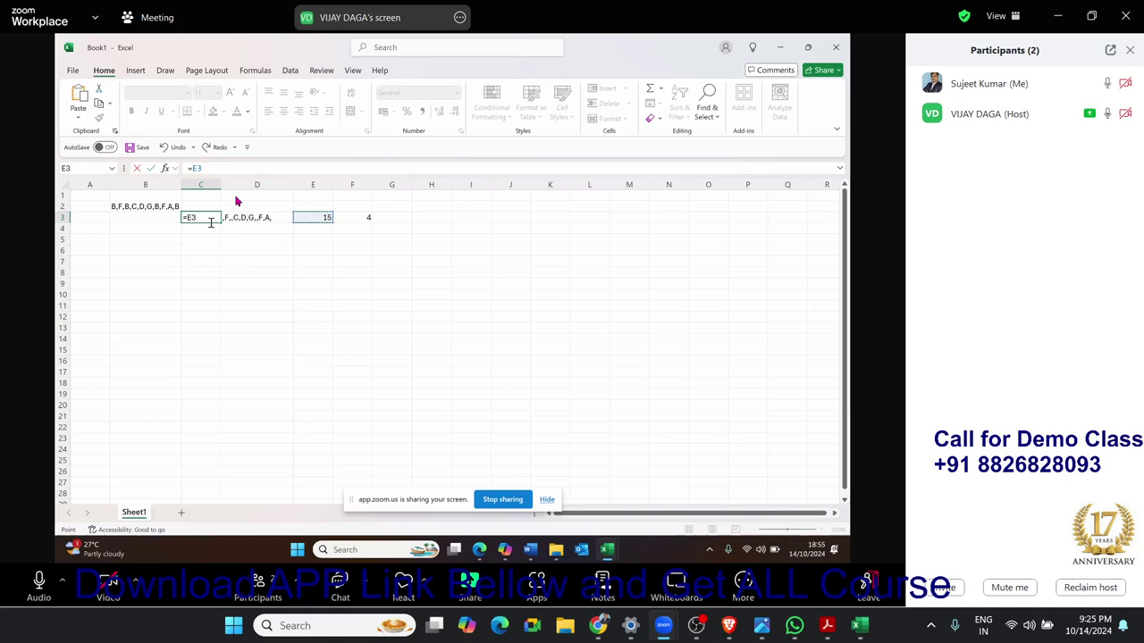
key(Return)
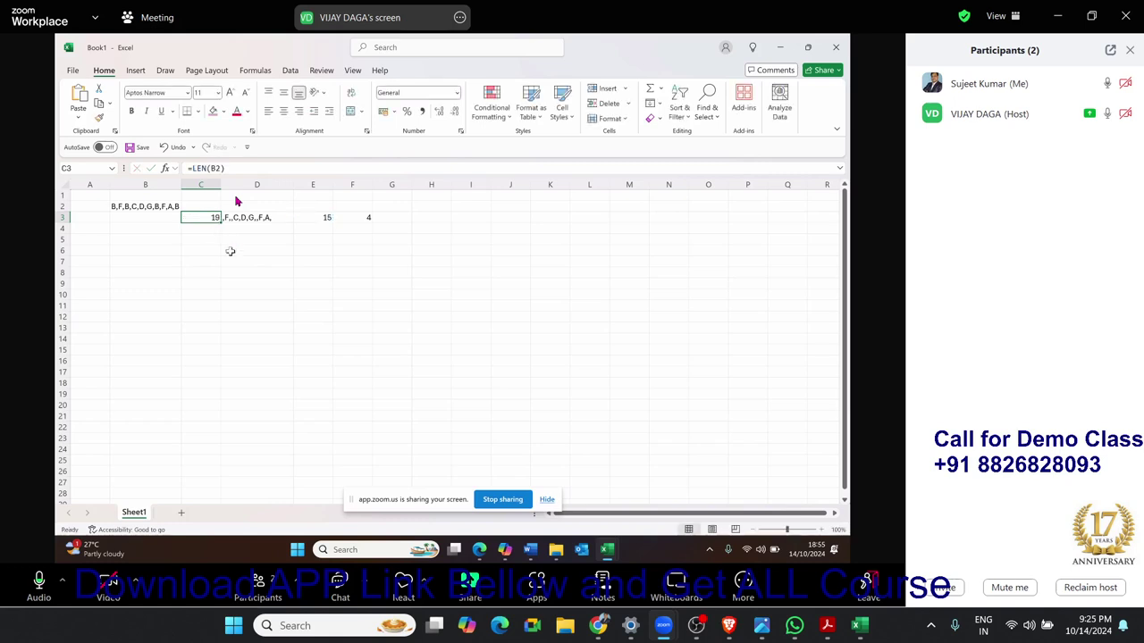
click(230, 251)
click(366, 208)
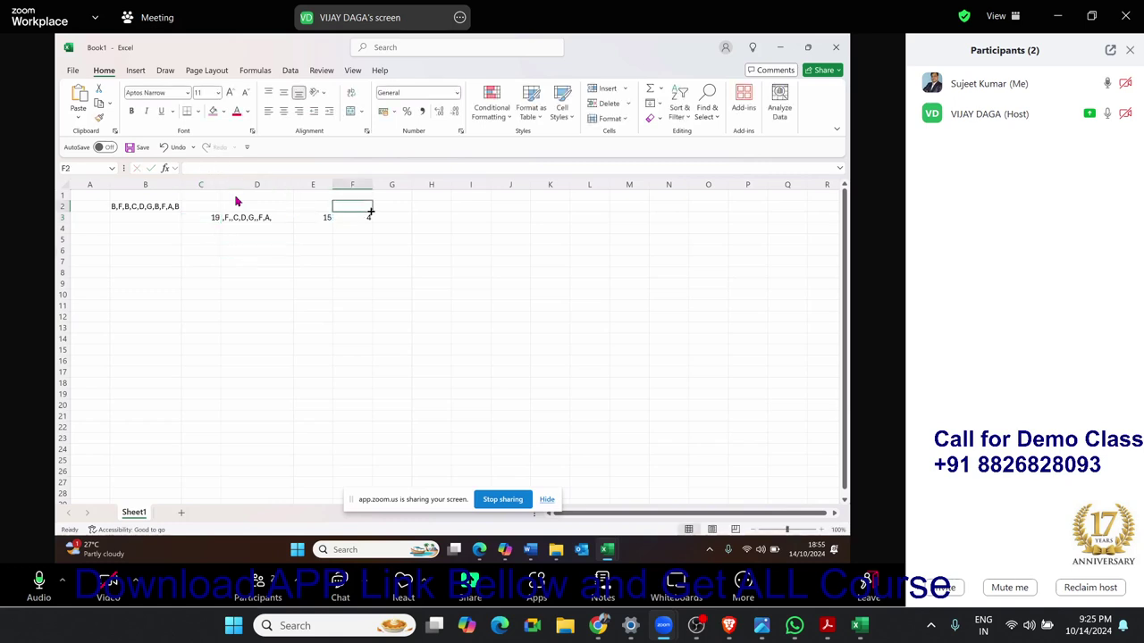
Rewrite F3 as =LEN(B2)-E3, replacing the C3 reference
click(359, 218)
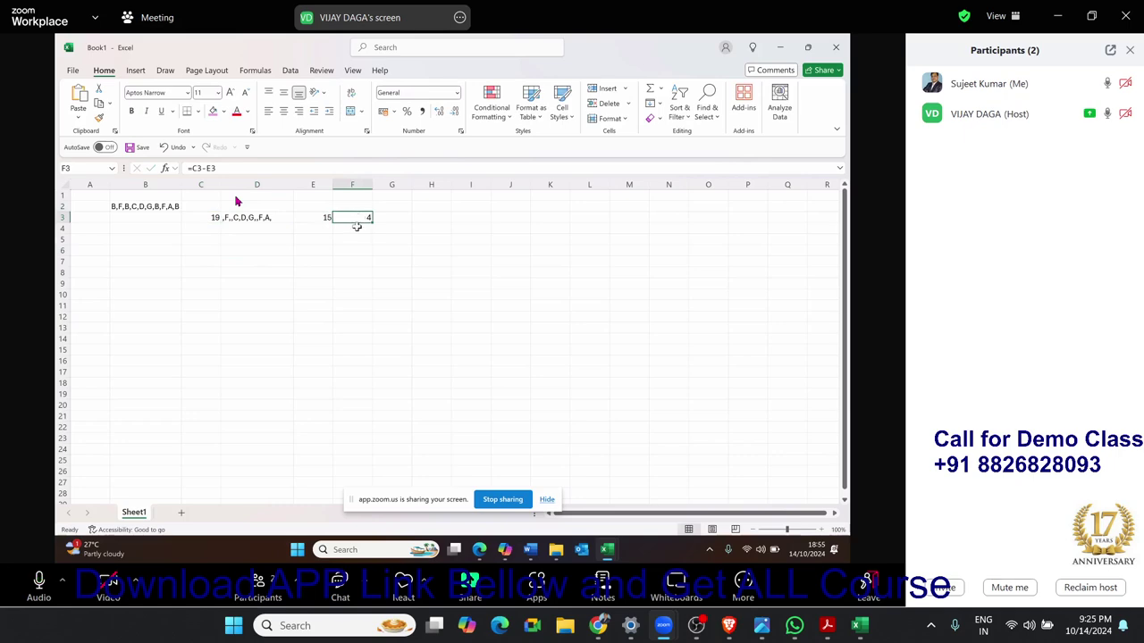
double_click(359, 217)
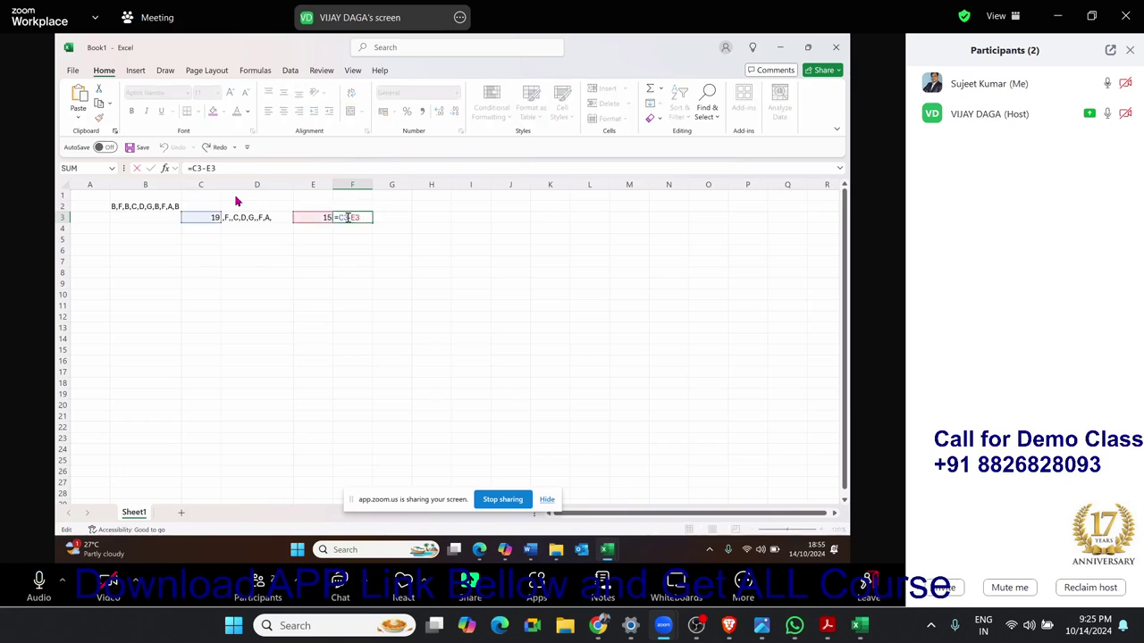
double_click(344, 217)
key(Delete)
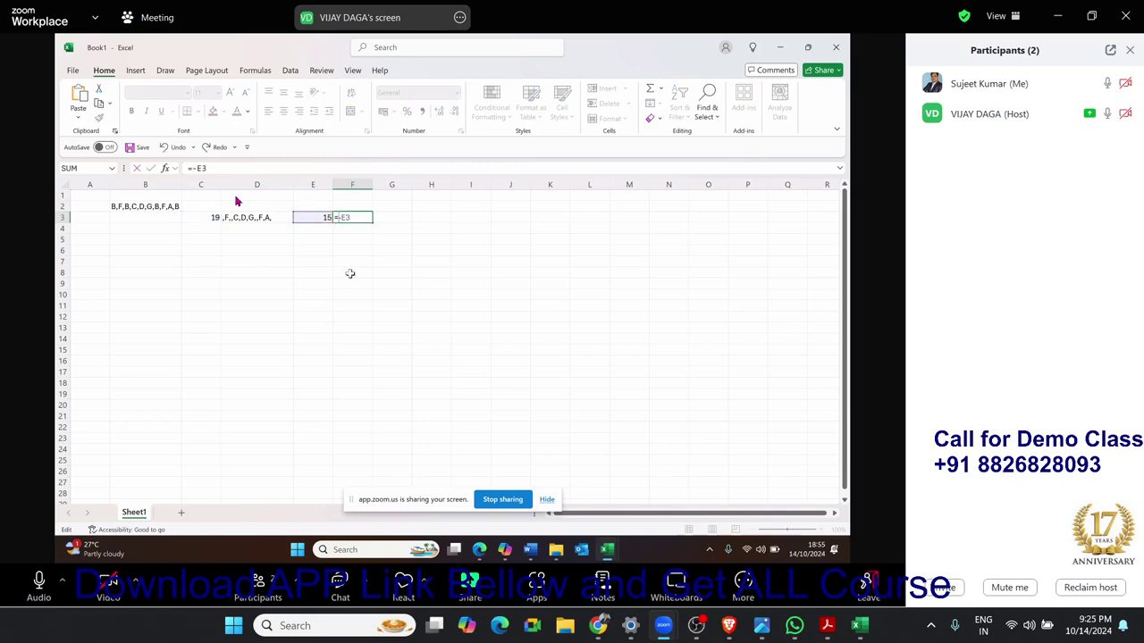
text(LEN(B2))
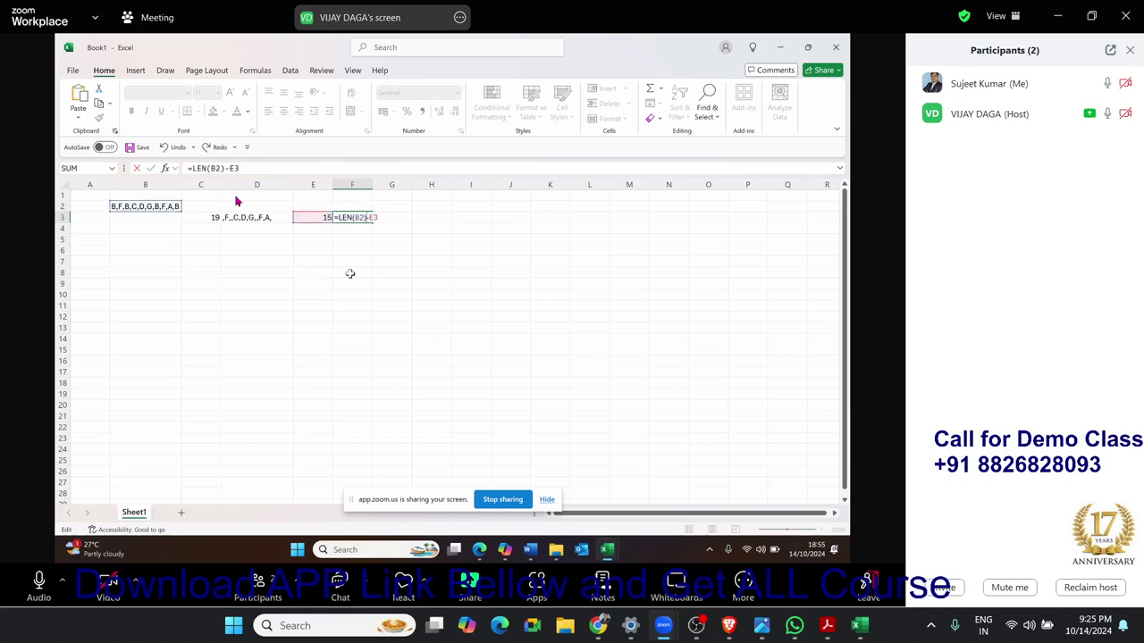
key(Return)
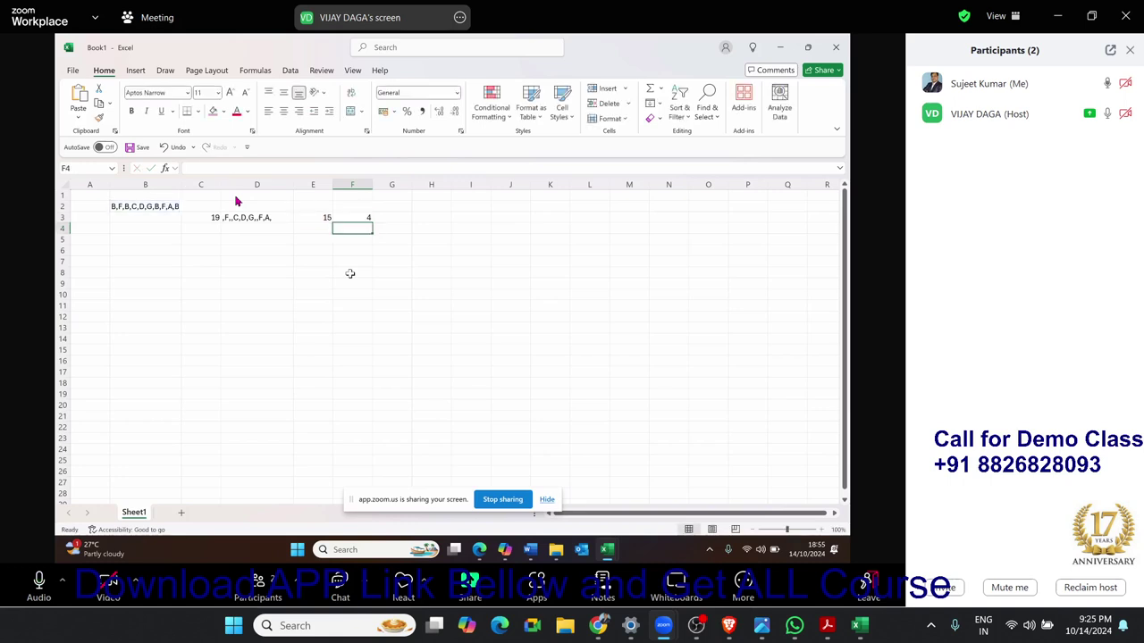
Clear the helper length formula from C3 and confirm F3 still shows 4
click(320, 215)
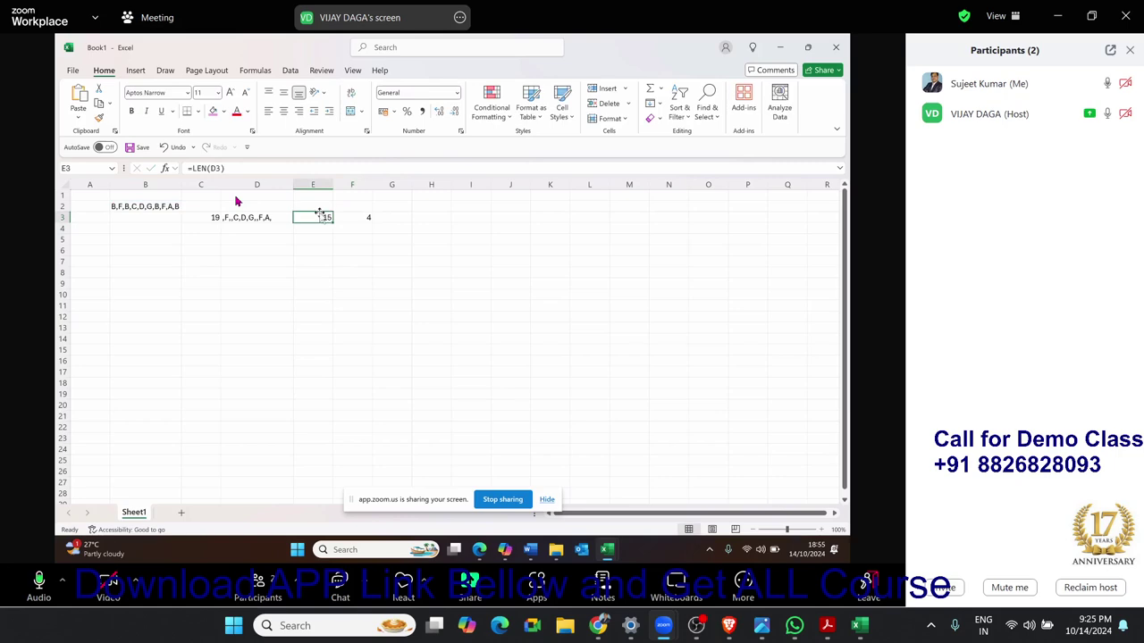
click(367, 231)
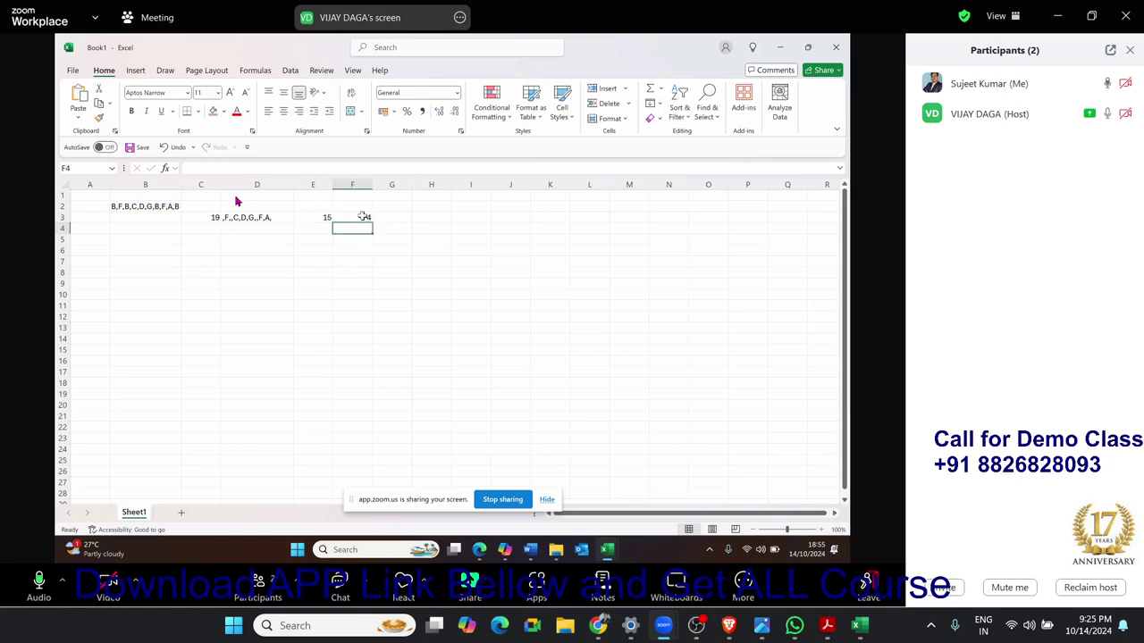
click(212, 217)
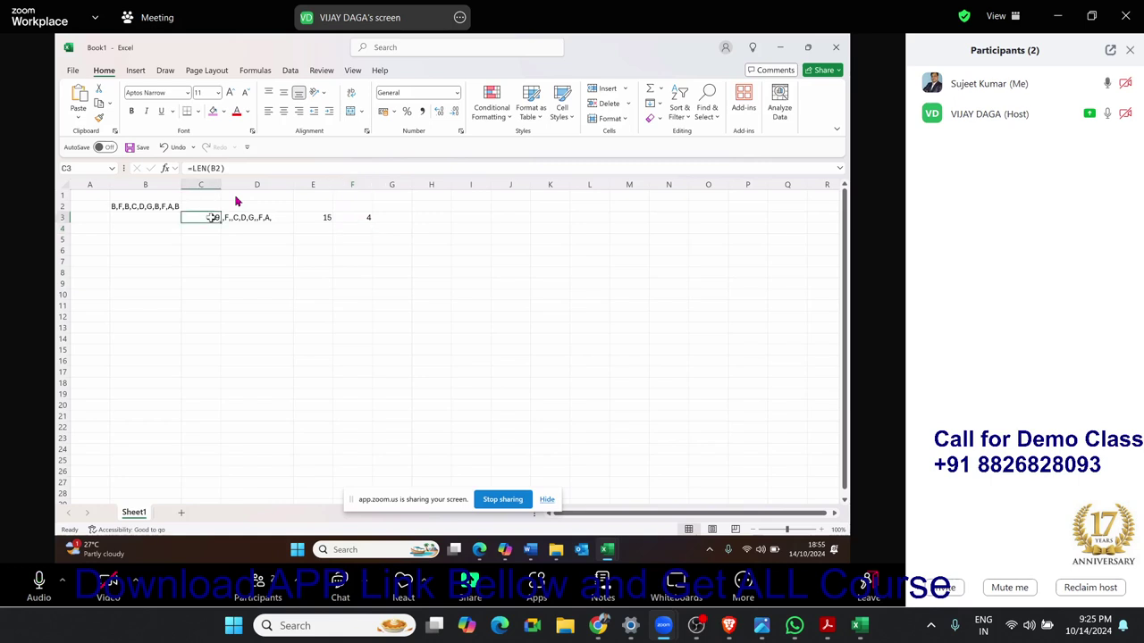
key(Delete)
click(349, 215)
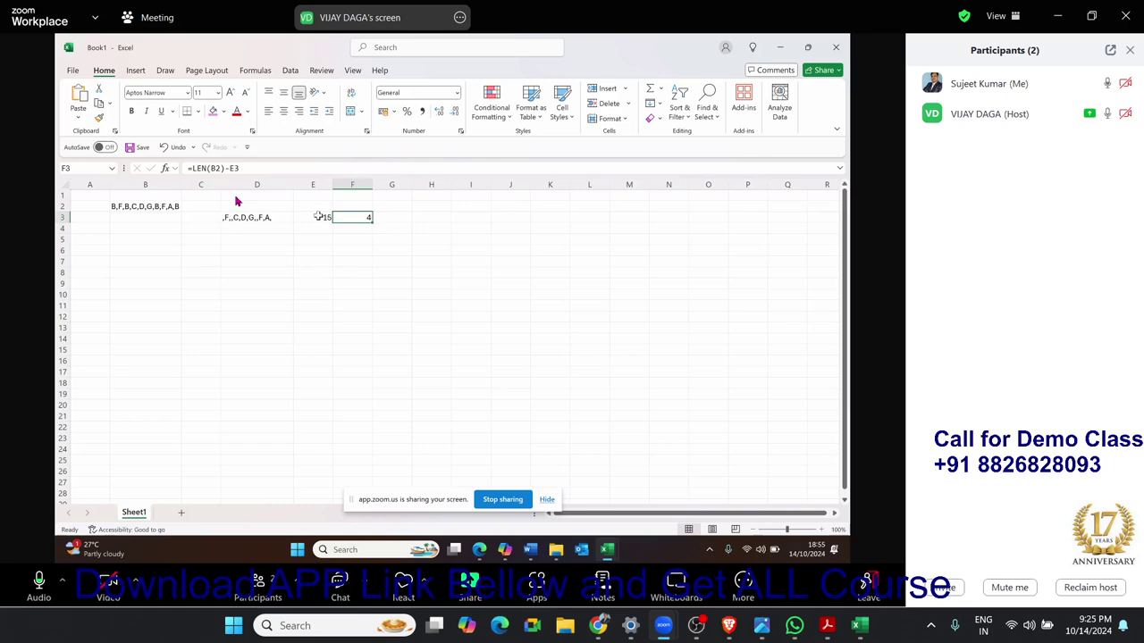
Review the formulas in E3, D3 and F3, leaving D3's SUBSTITUTE formula unchanged
click(318, 216)
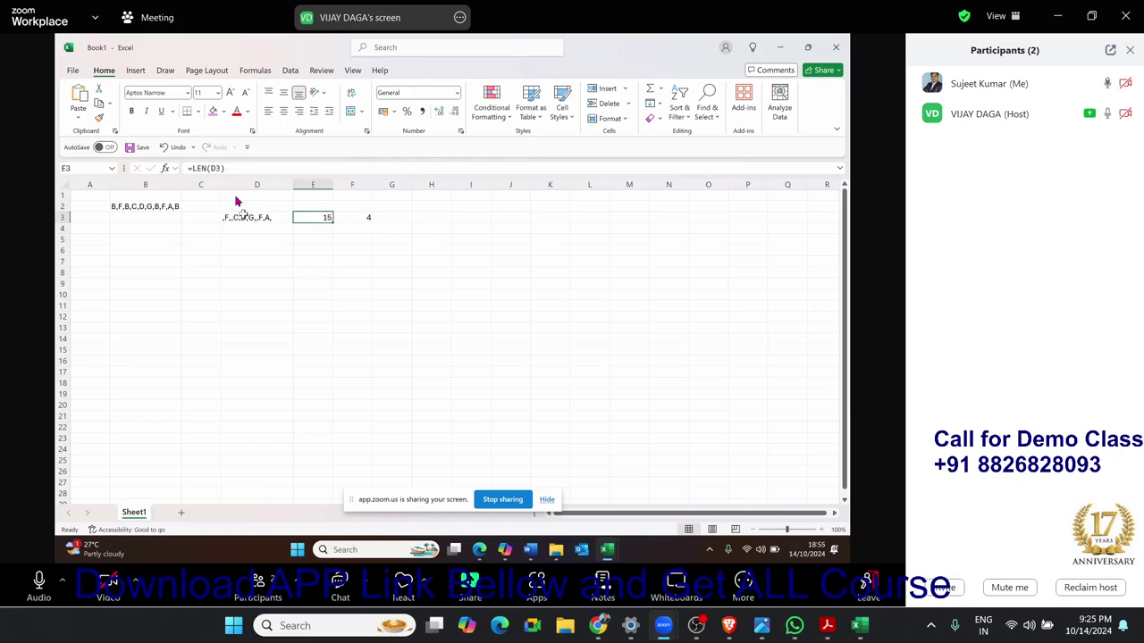
click(243, 216)
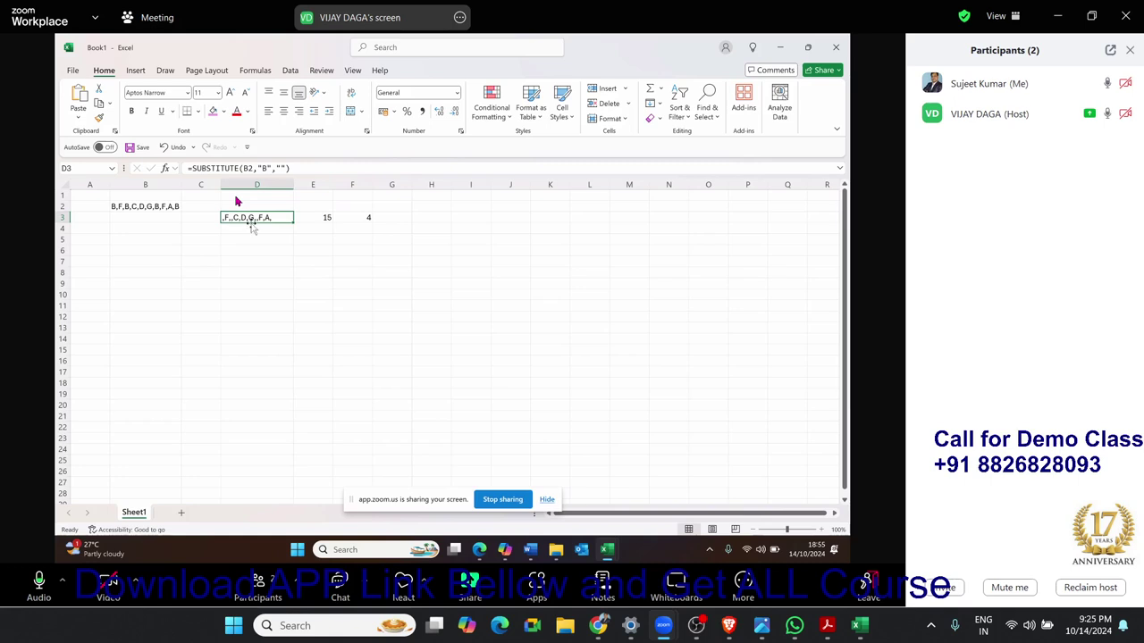
drag(291, 168, 191, 168)
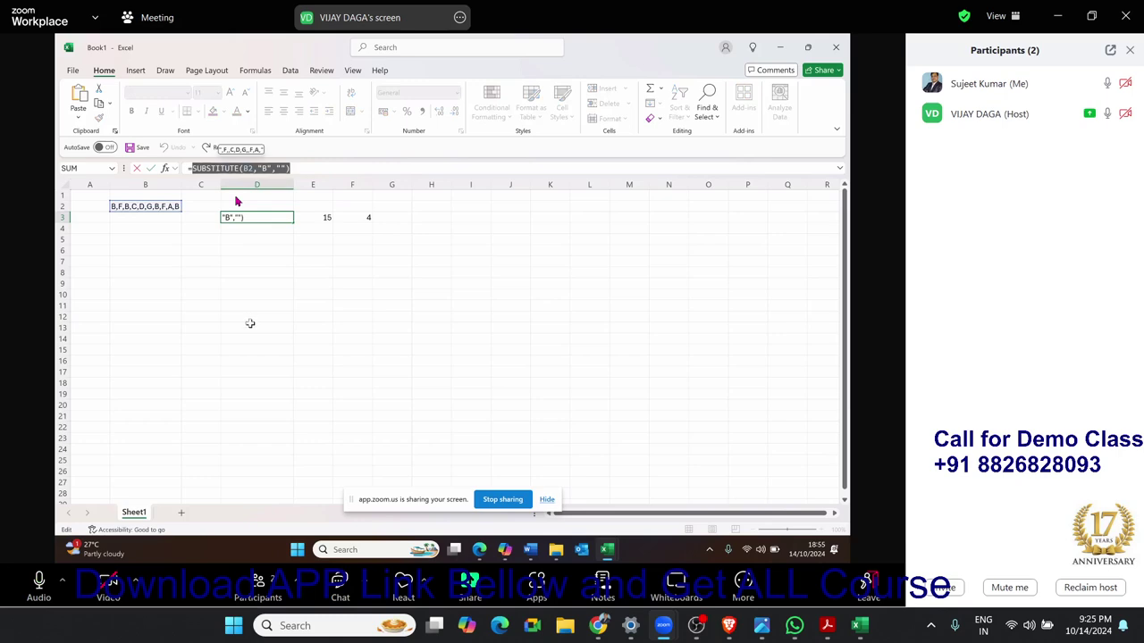
key(Escape)
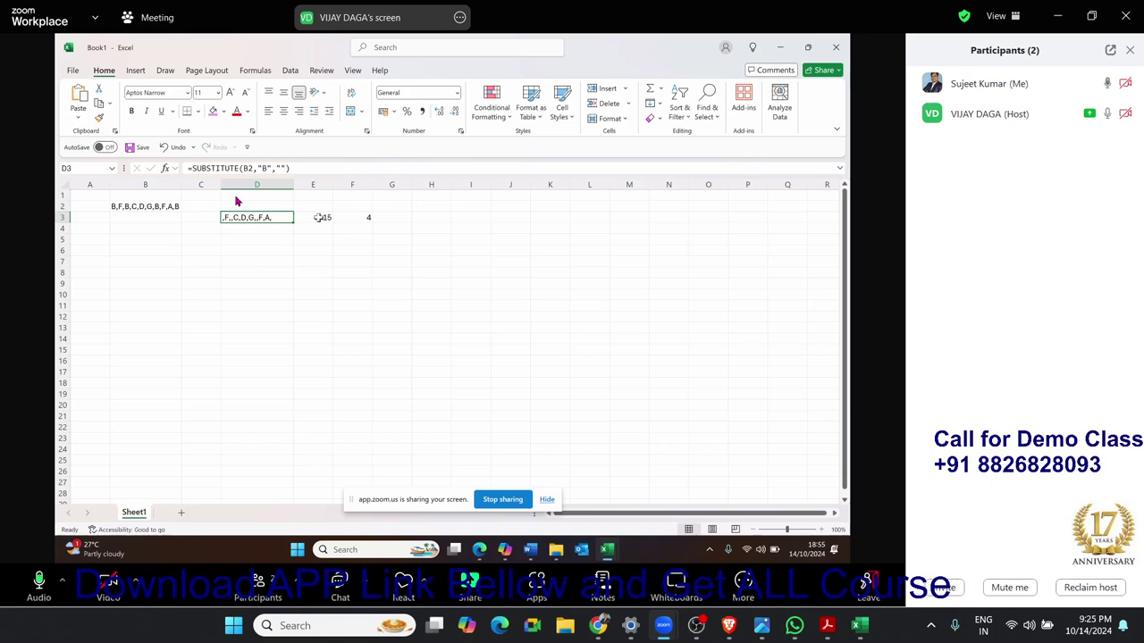
click(319, 218)
click(354, 217)
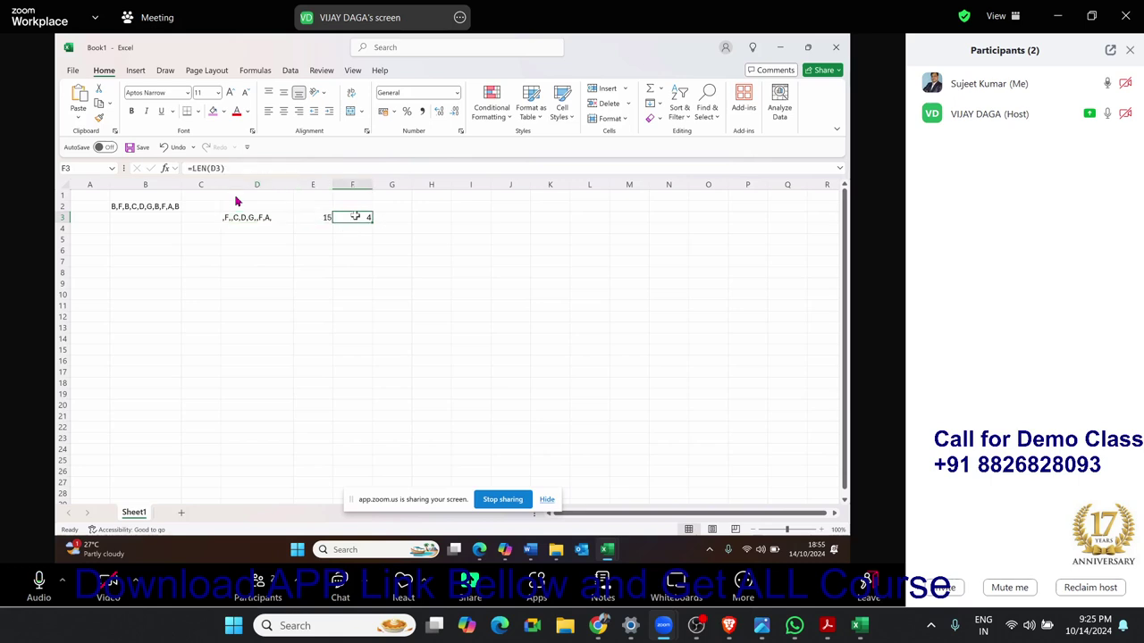
Change E3 to =LEN(SUBSTITUTE(B2,"B","")), replacing its D3 reference
click(318, 220)
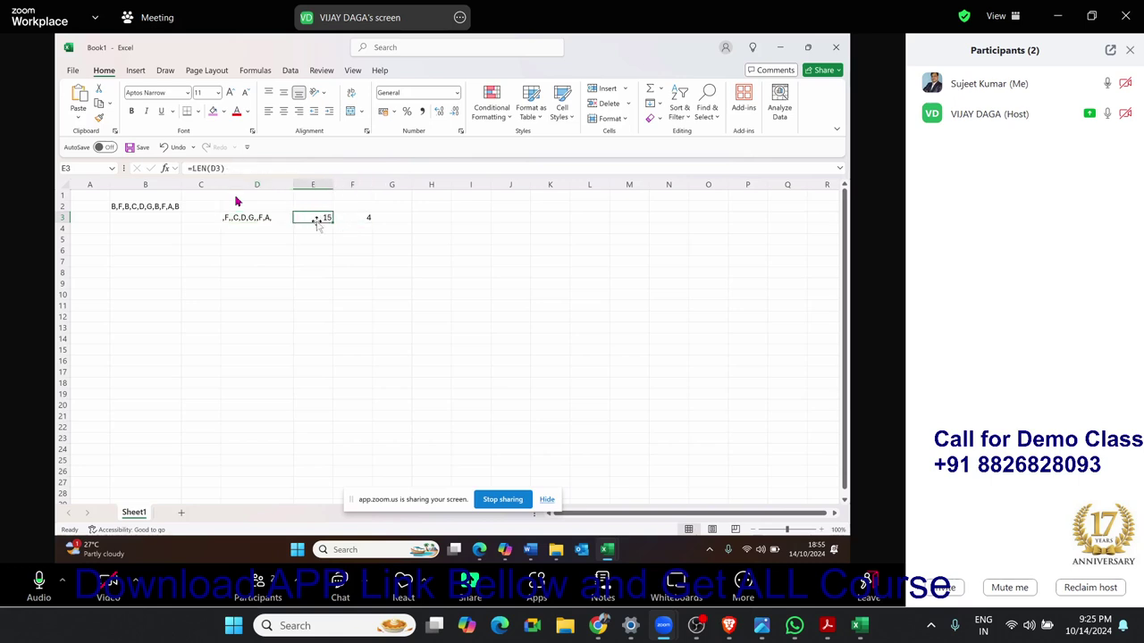
double_click(213, 168)
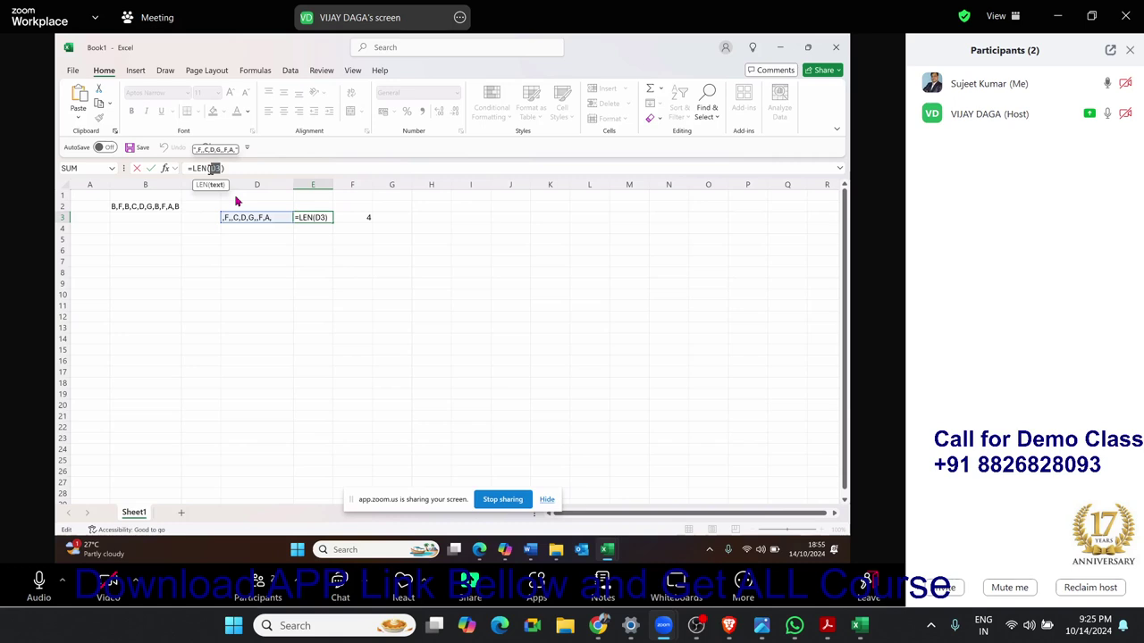
key(BackSpace)
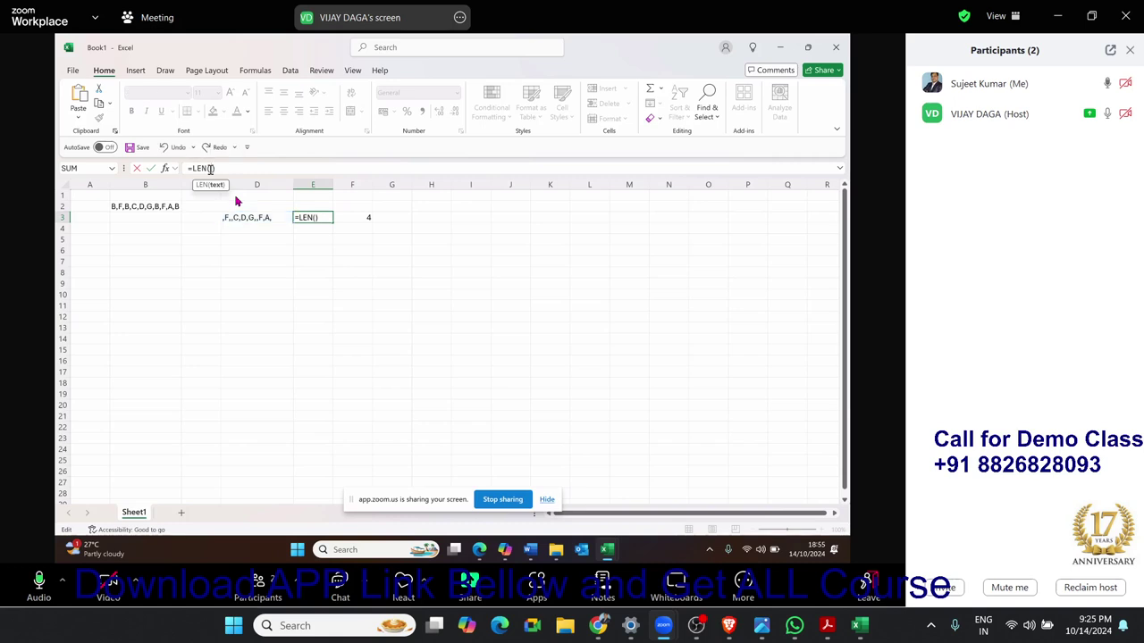
text(SUBSTITUTE(B2,"B",""))
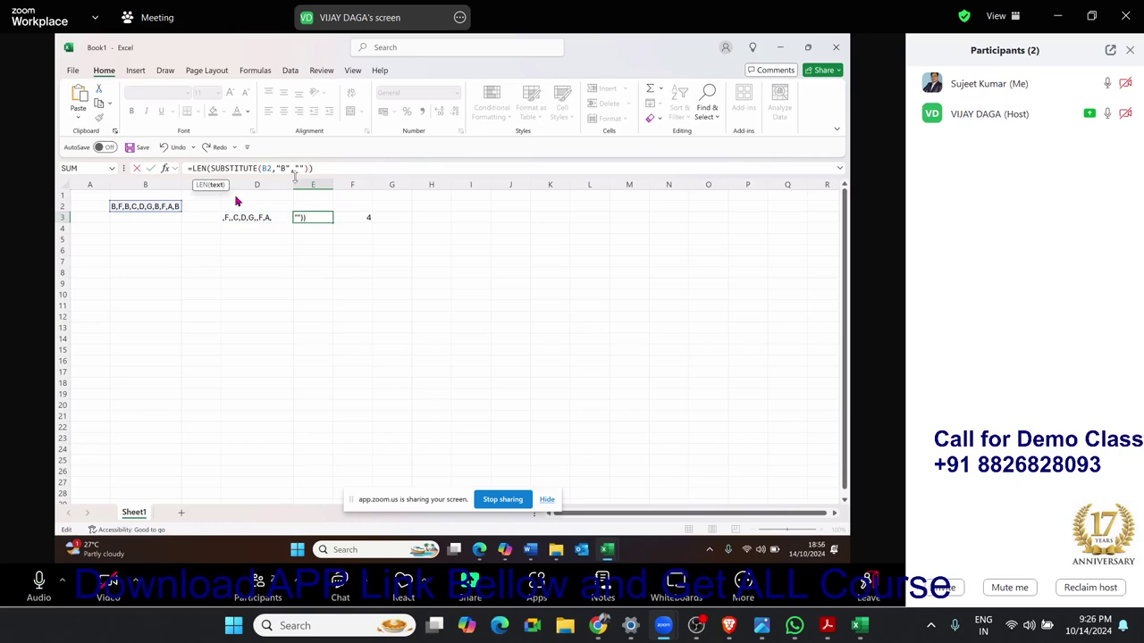
key(End)
key(Return)
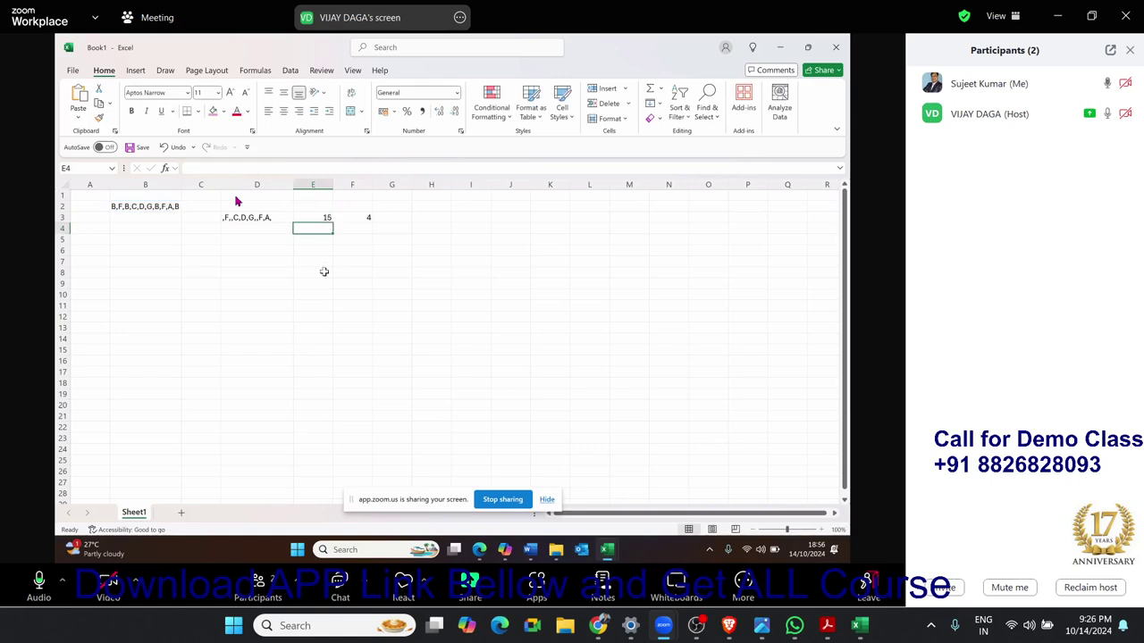
click(328, 218)
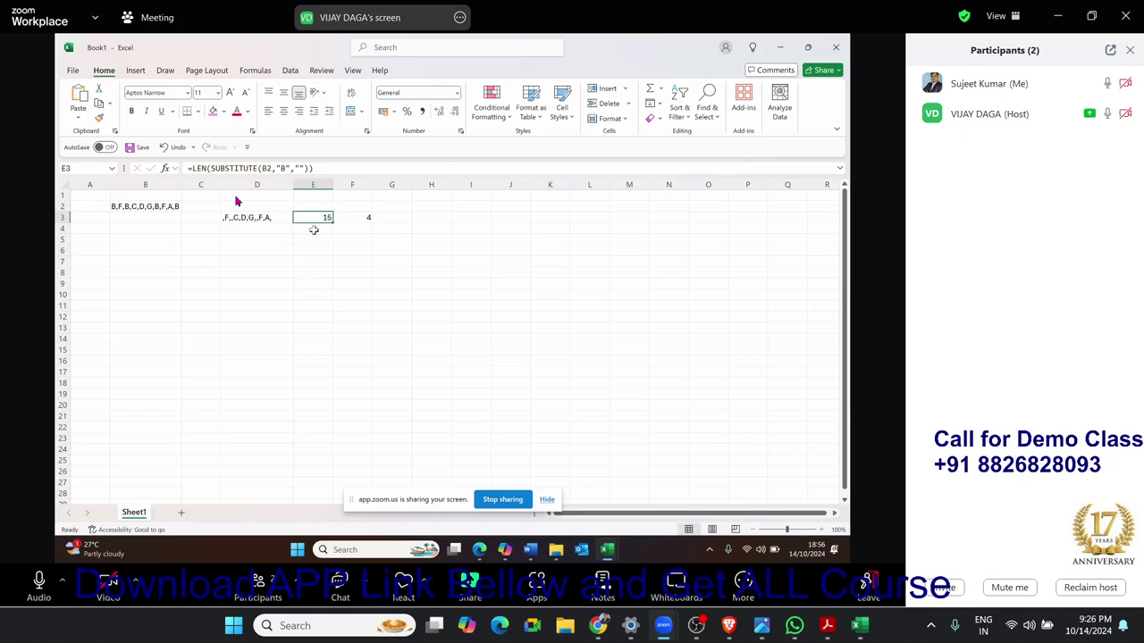
Clear the SUBSTITUTE helper text from D3
click(313, 230)
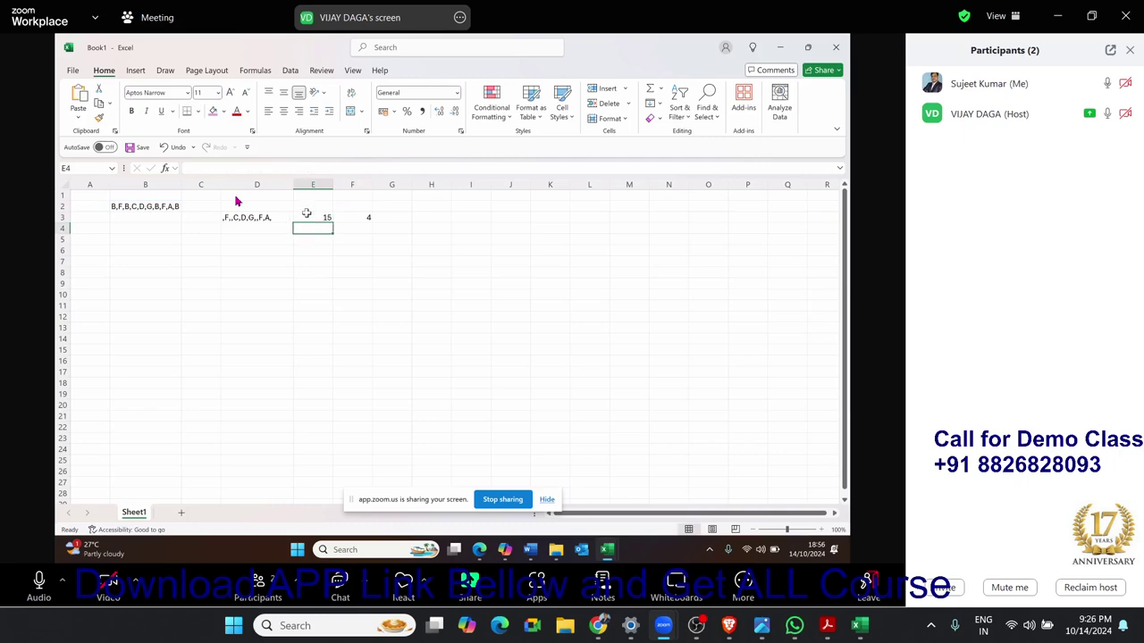
click(262, 220)
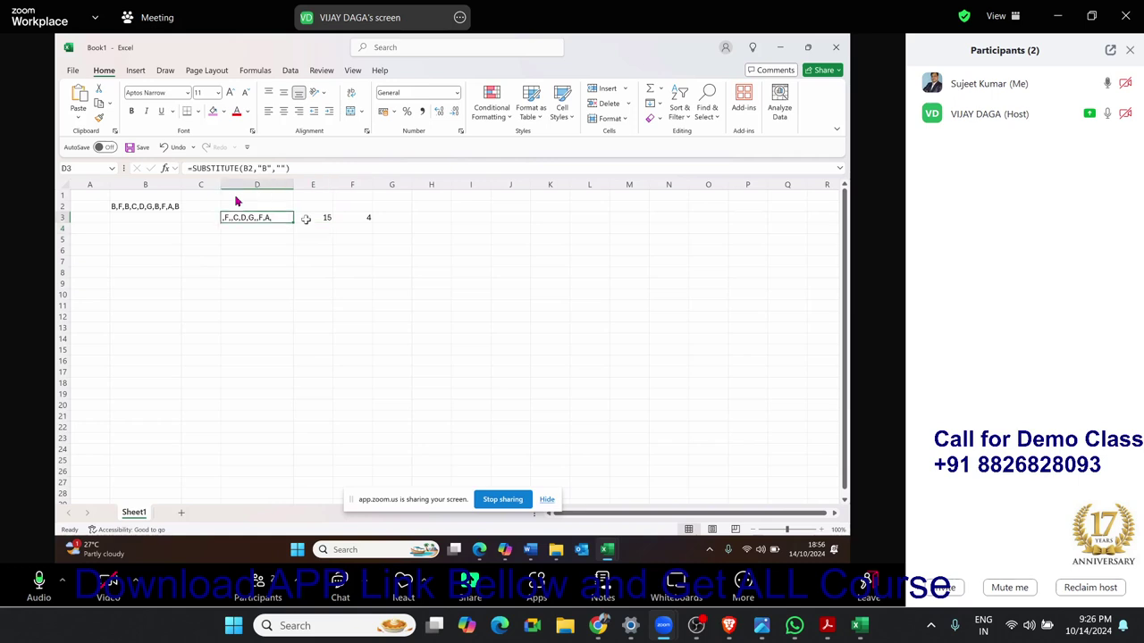
click(306, 219)
click(240, 217)
double_click(239, 217)
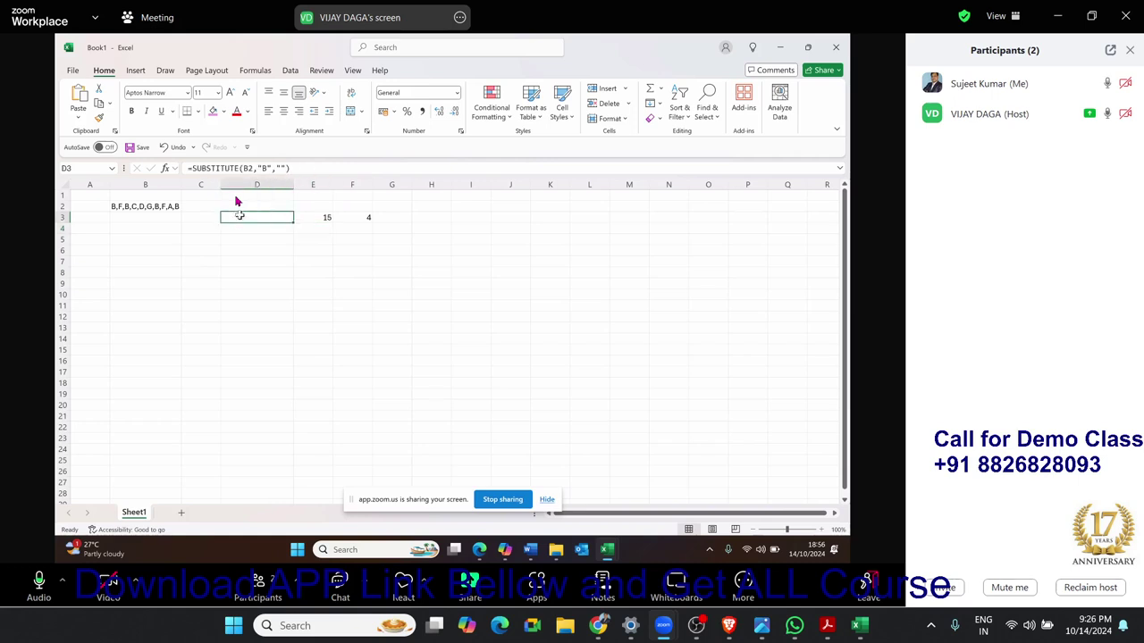
Select the LEN(SUBSTITUTE(B2,"B","")) text in E3's formula bar, cancelling an accidental edit
click(327, 218)
click(363, 217)
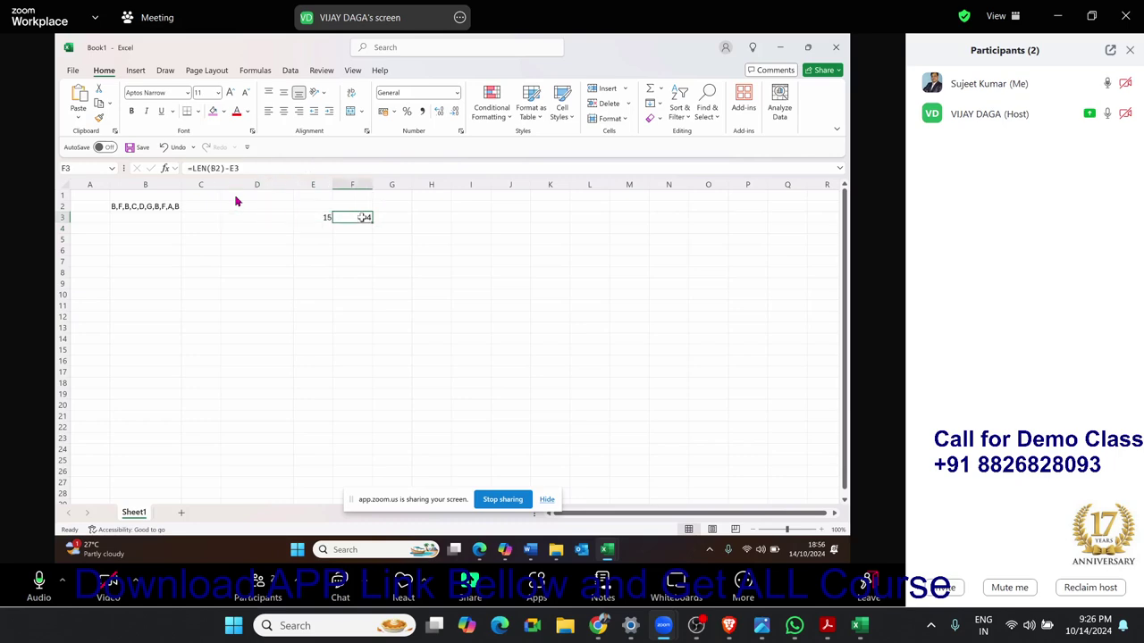
click(317, 219)
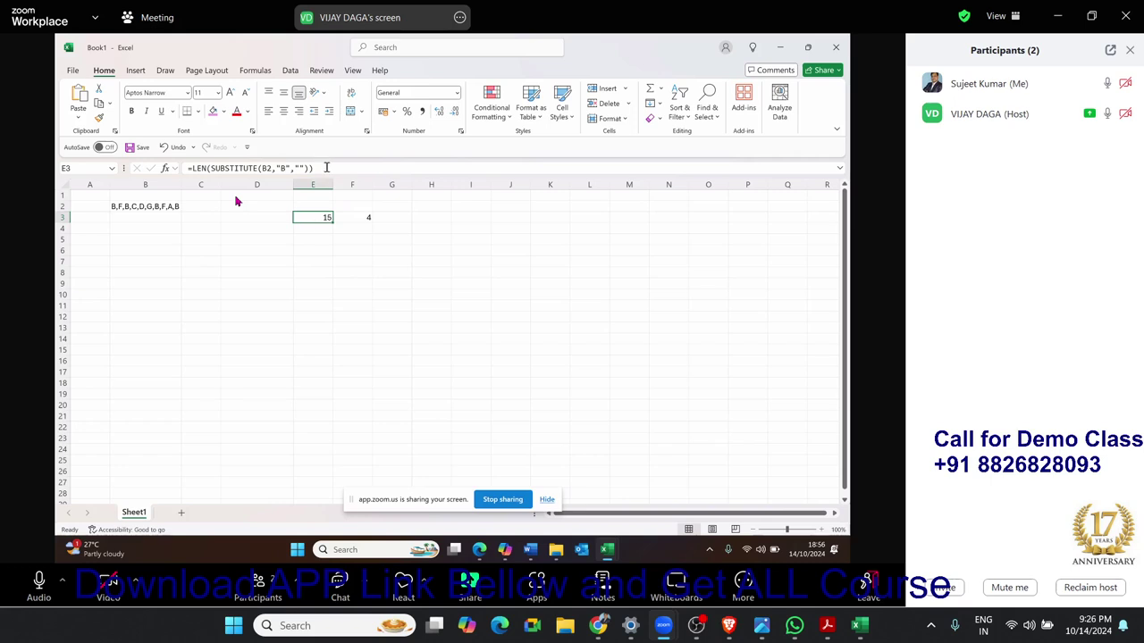
drag(327, 168, 194, 168)
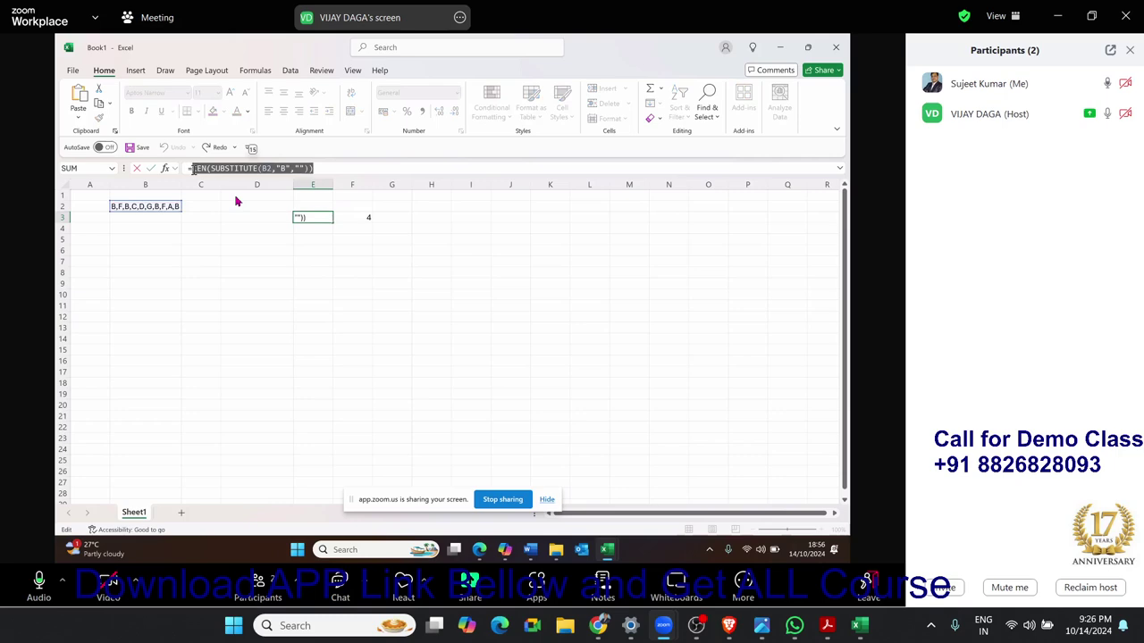
drag(194, 168, 189, 168)
click(362, 218)
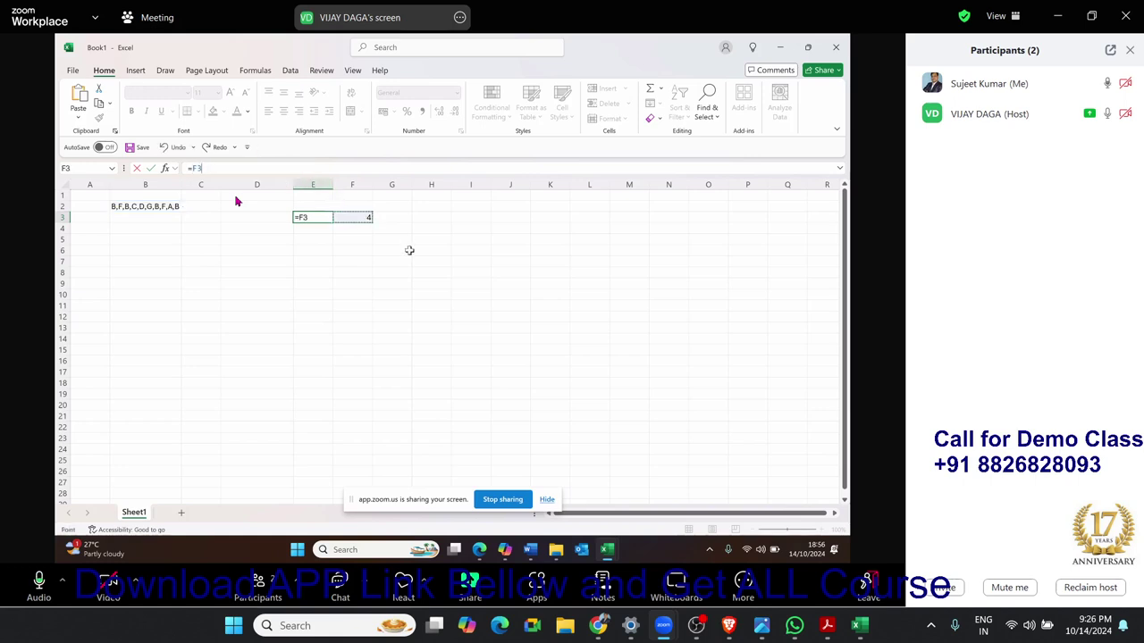
key(Escape)
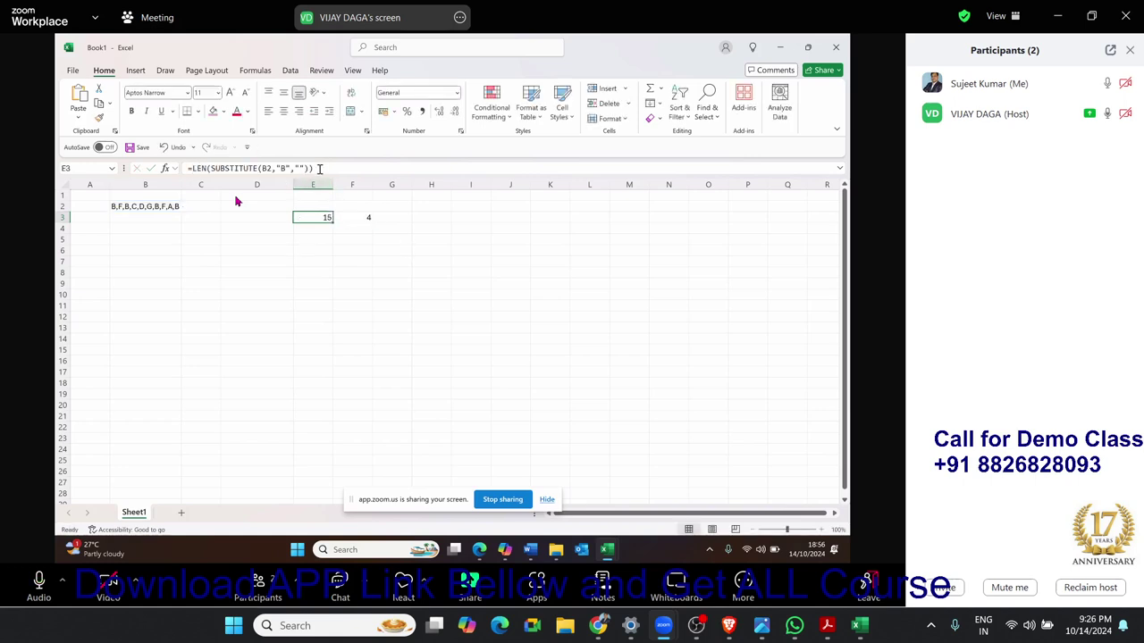
Paste it over E3 in F3's formula, making =LEN(B2)-LEN(SUBSTITUTE(B2,"B",""))
drag(319, 168, 191, 168)
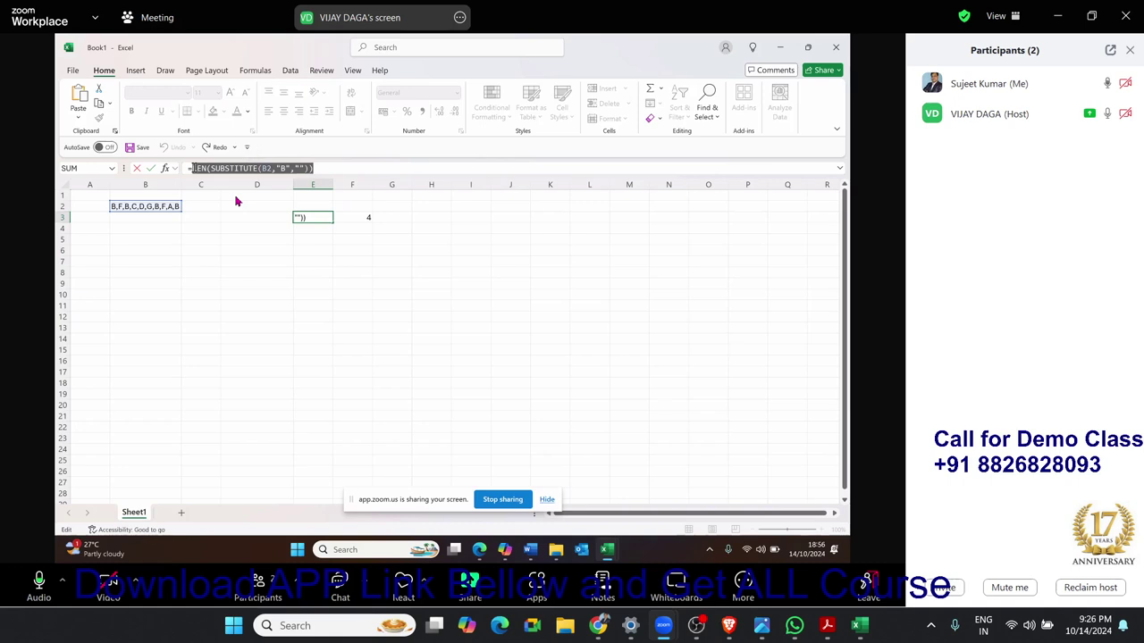
click(368, 217)
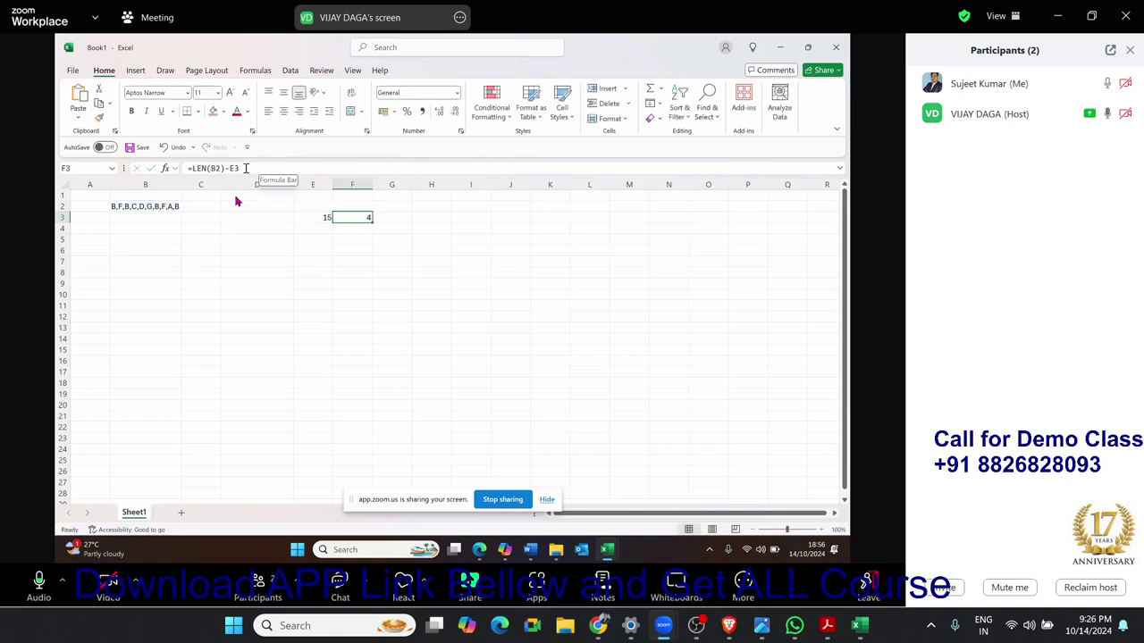
double_click(234, 168)
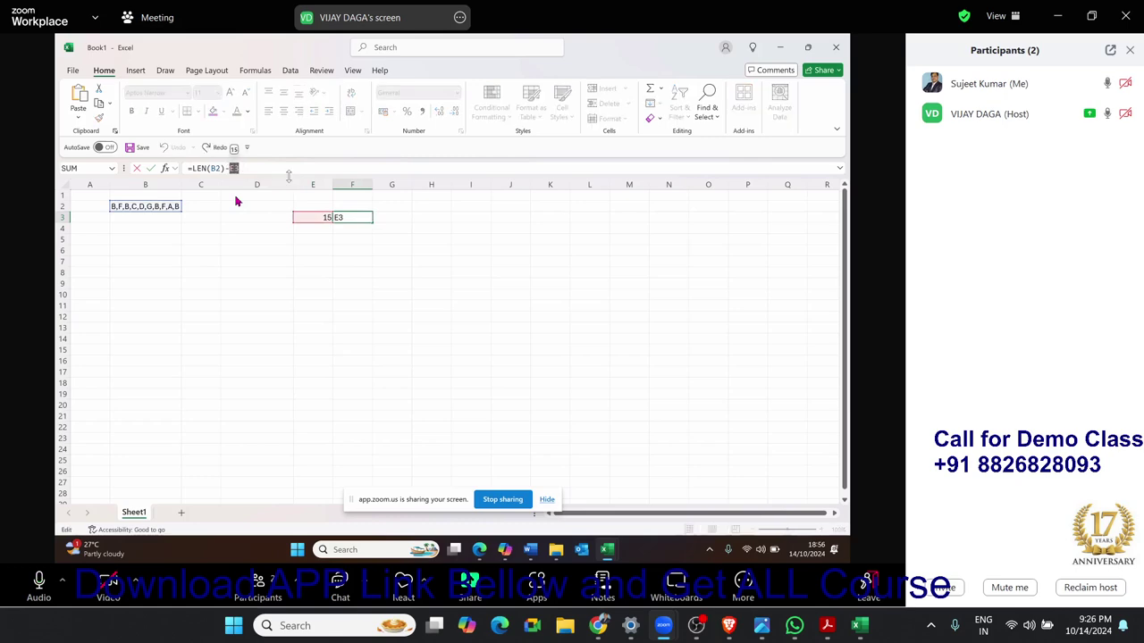
key(ctrl+v)
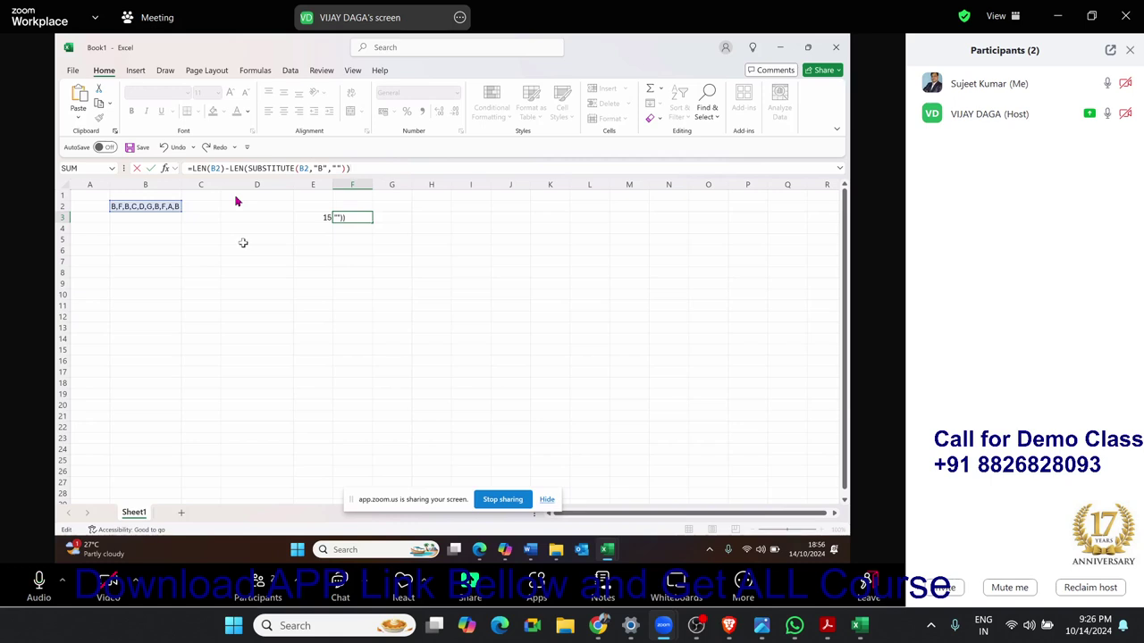
key(Return)
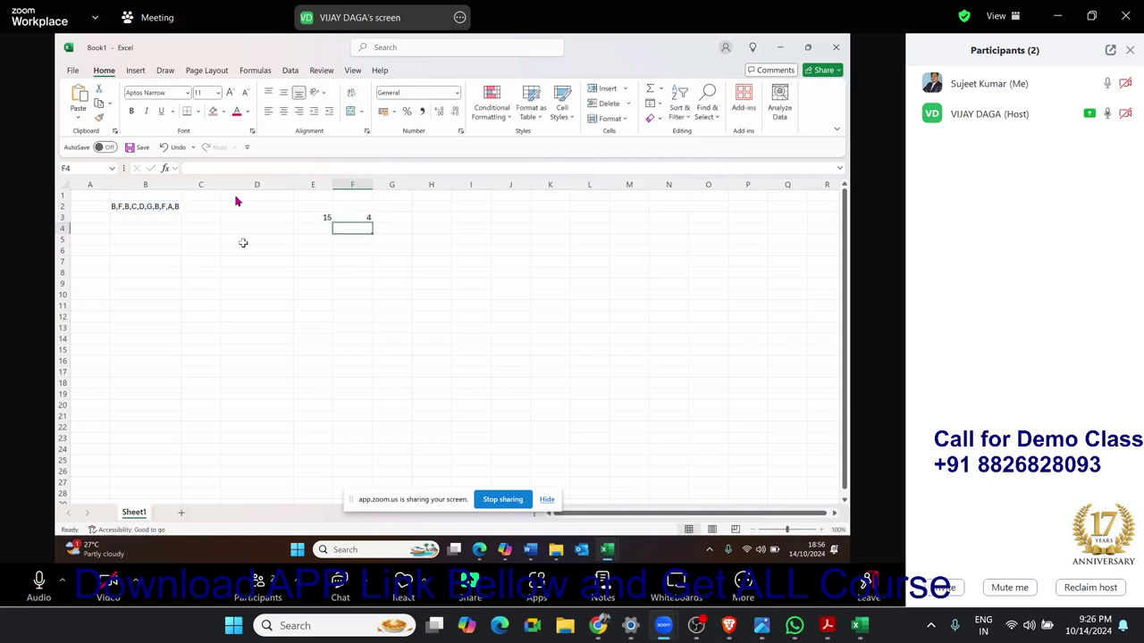
Clear the helper cell E3 and copy F3's finished formula
click(313, 217)
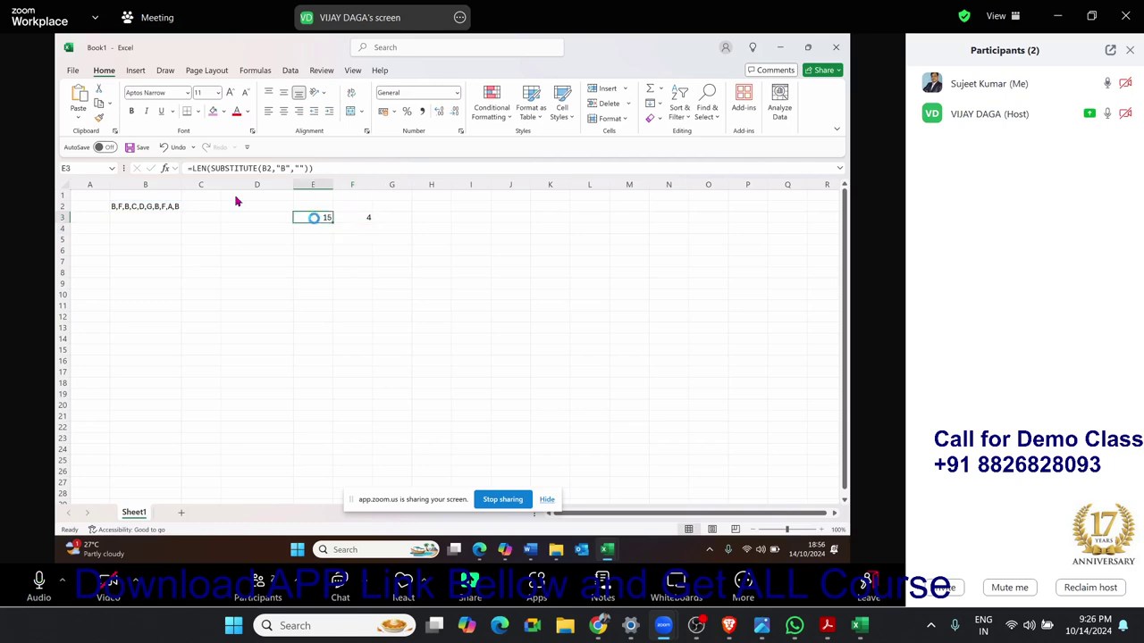
key(Delete)
key(Right)
key(ctrl+c)
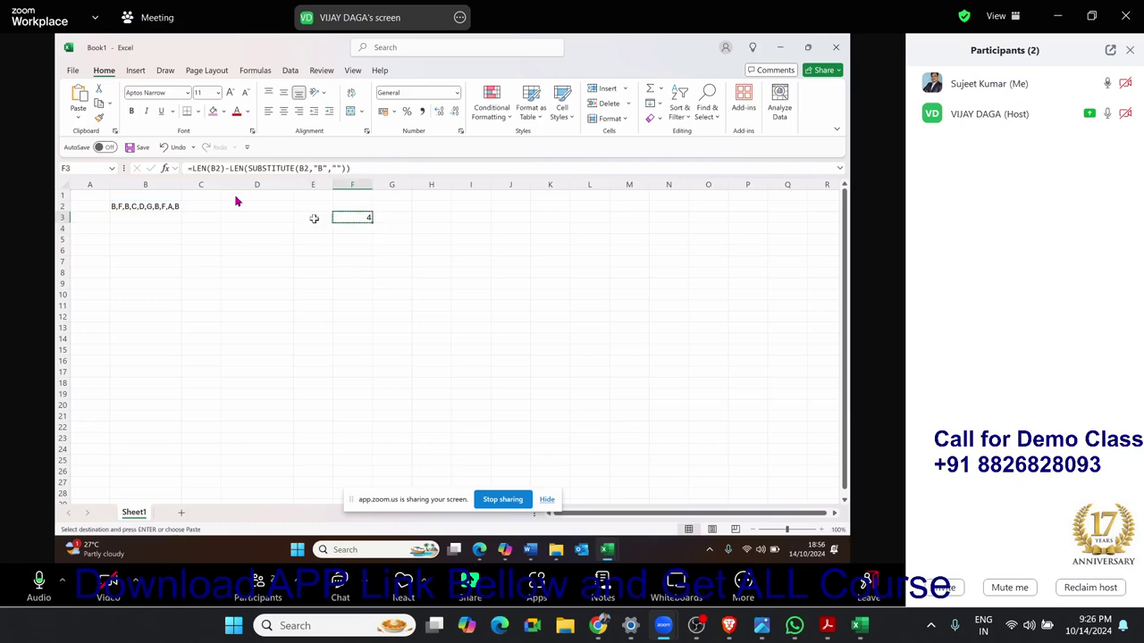
key(Left)
key(Left)
key(Left)
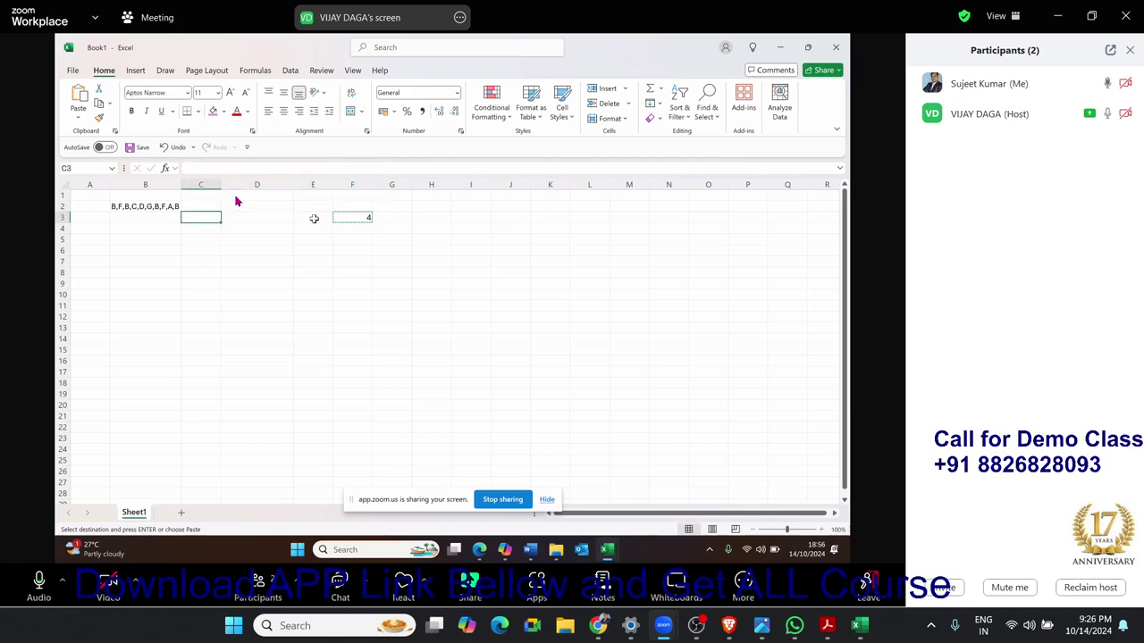
Cut F3's B-count formula and paste it into C3, where it shows 4
key(ctrl+v)
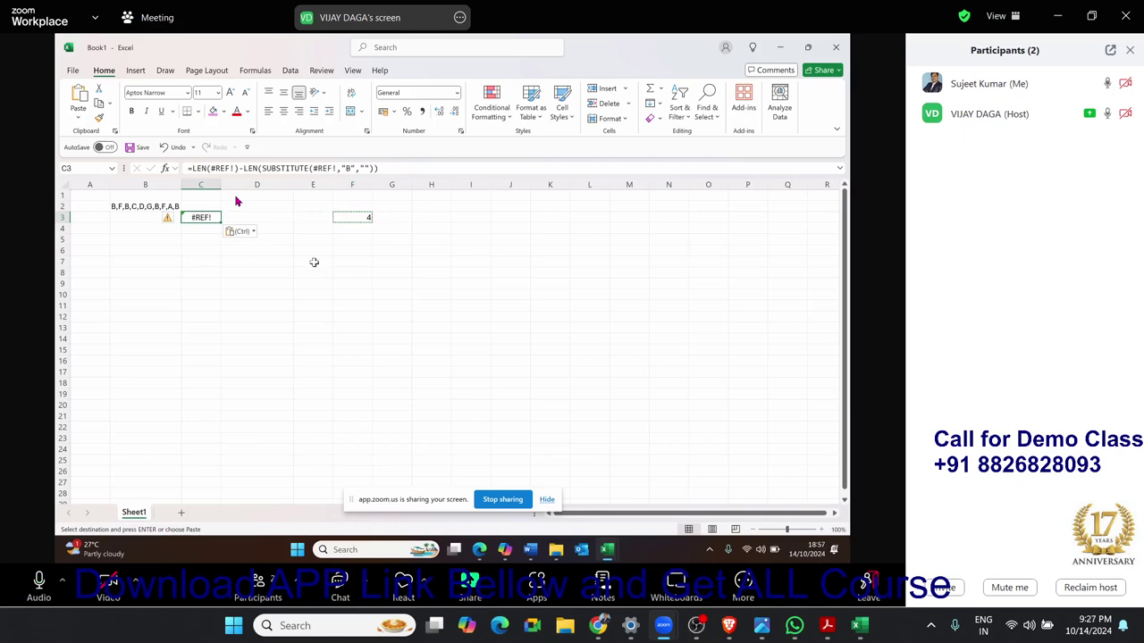
key(Escape)
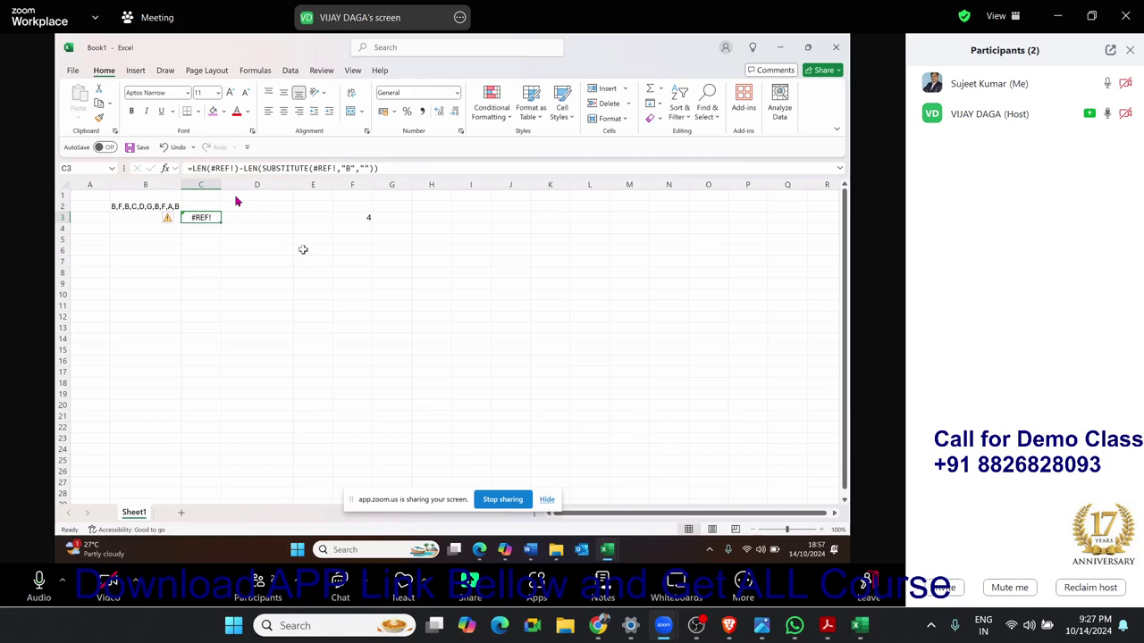
click(360, 216)
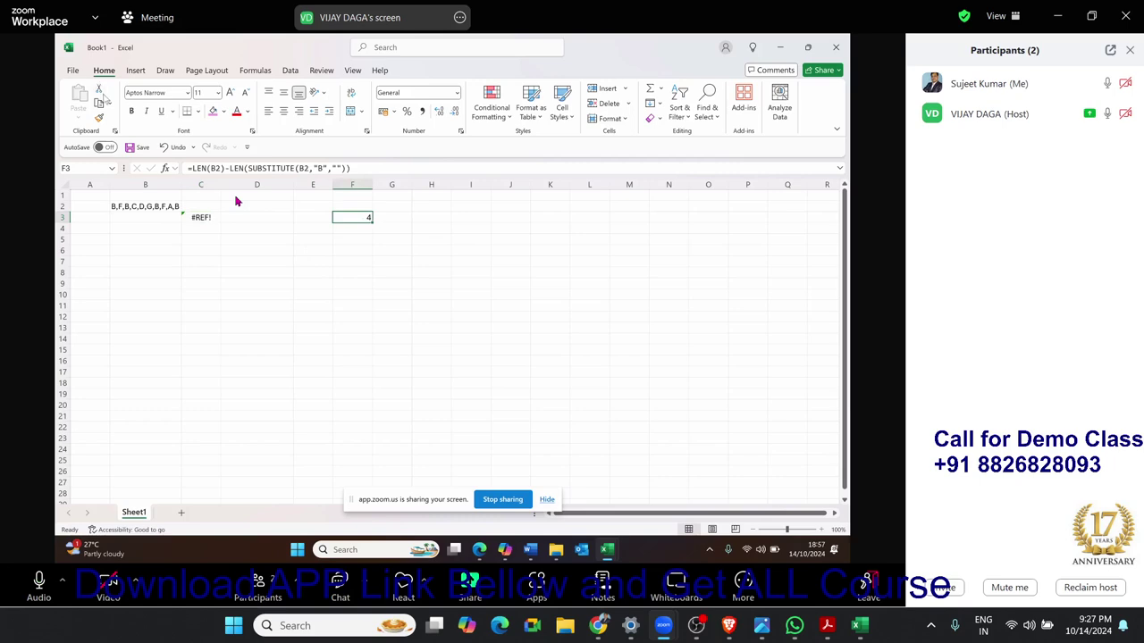
click(99, 101)
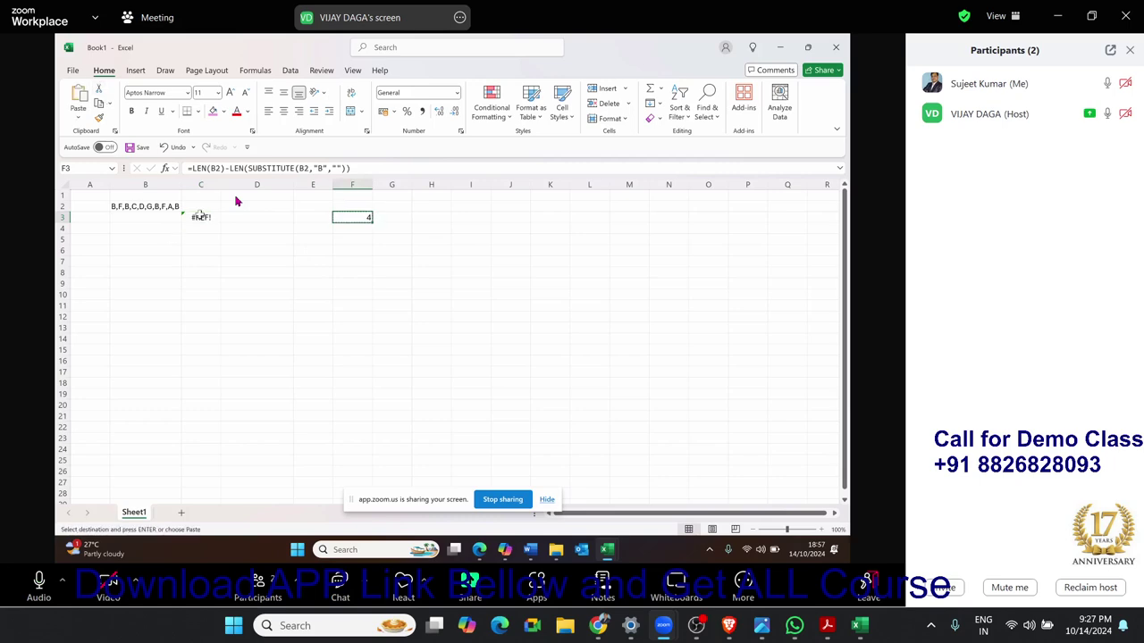
click(201, 217)
right_click(201, 217)
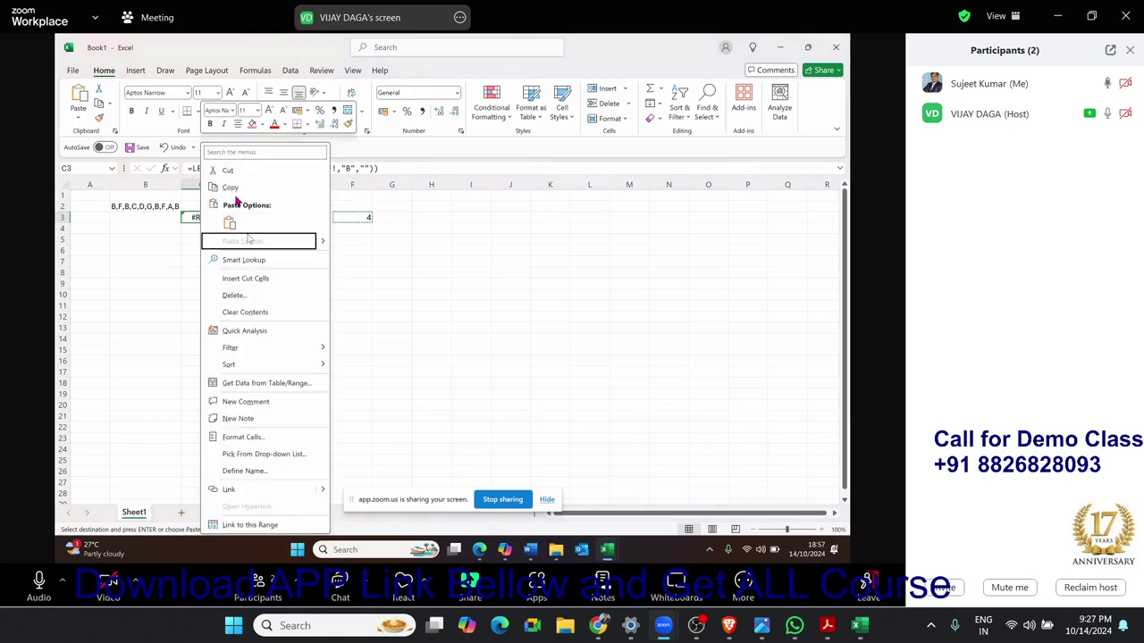
key(Escape)
key(Return)
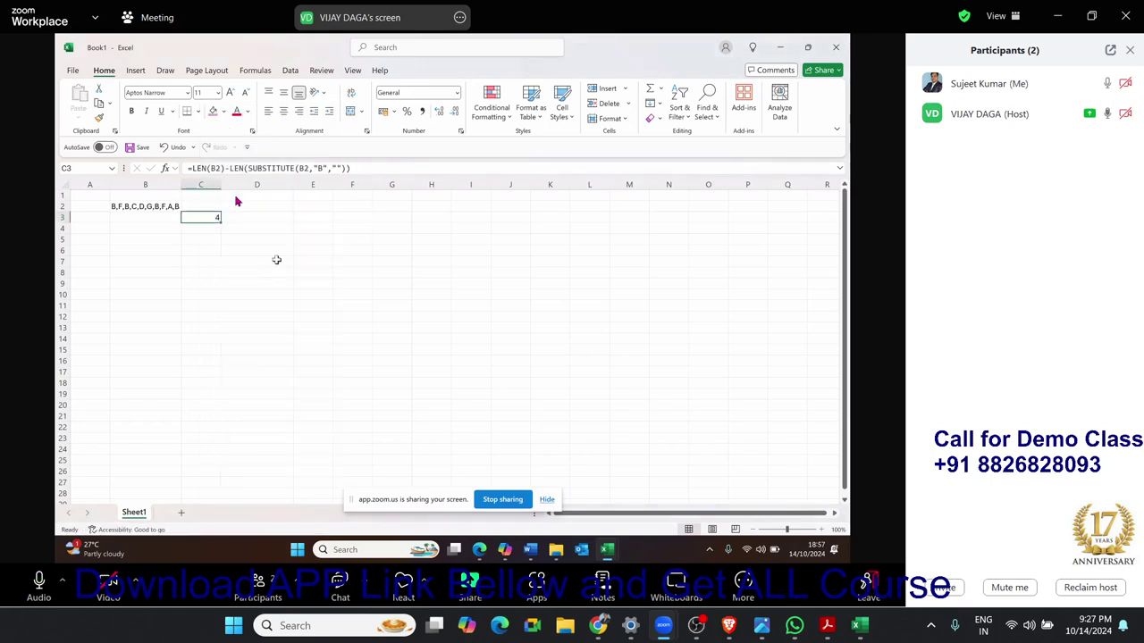
click(316, 237)
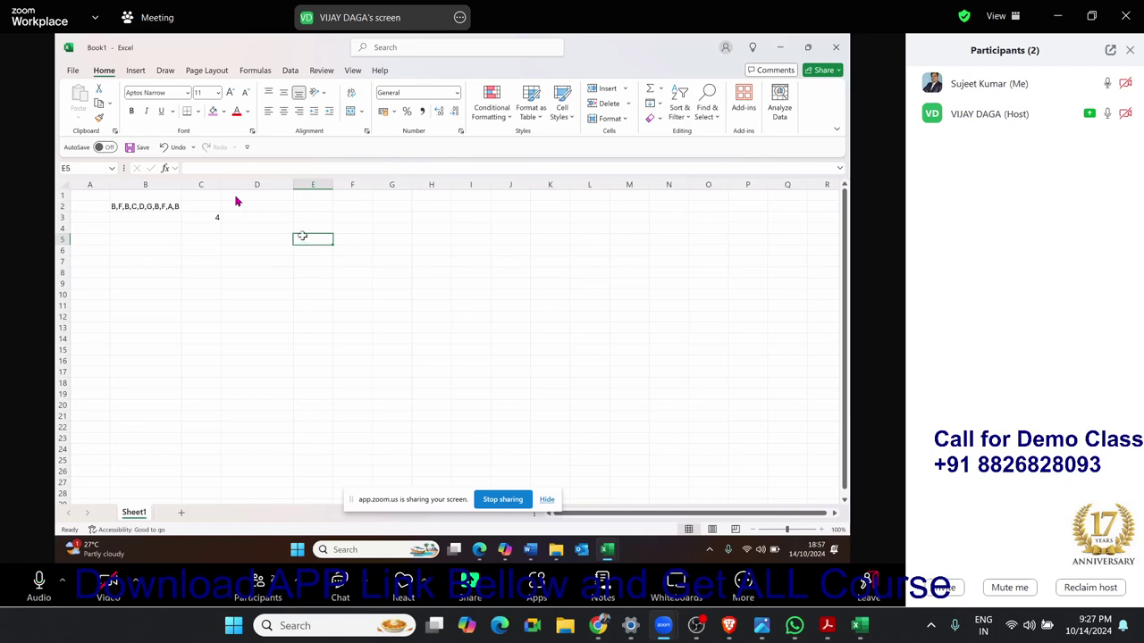
click(211, 217)
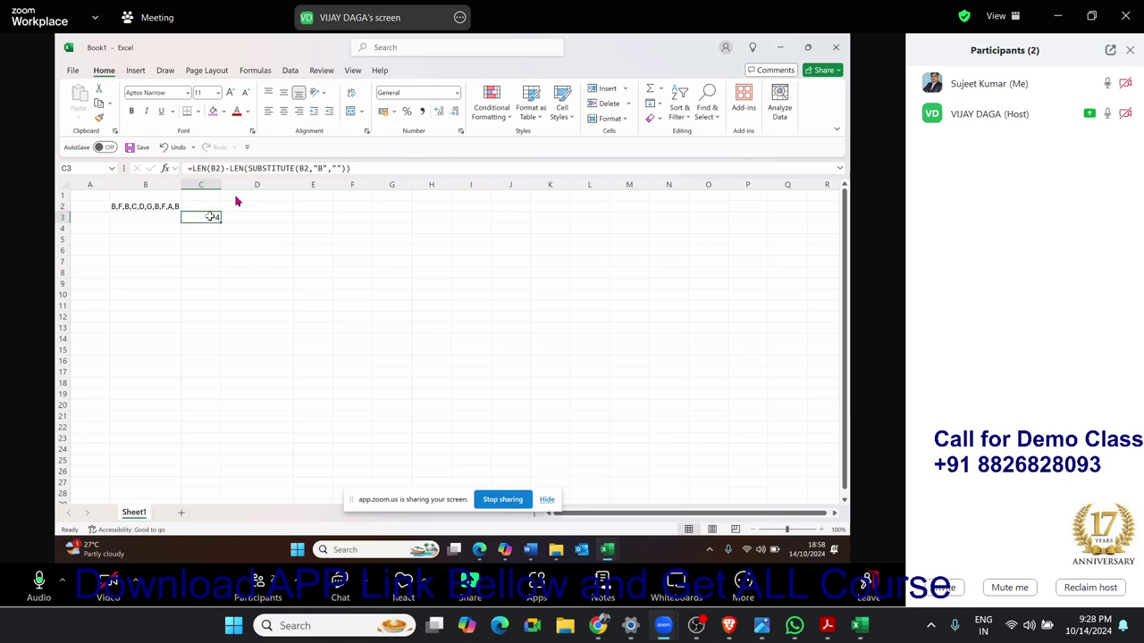
Reclaim the host role and share Screen 2 with the Excel sheet
click(1088, 589)
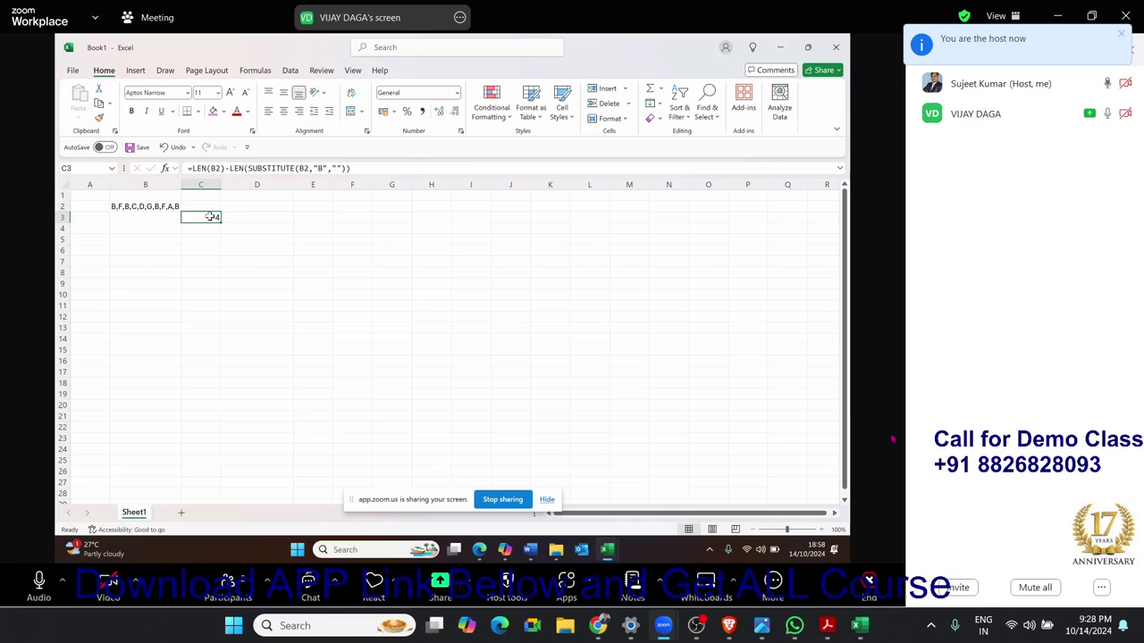
click(440, 586)
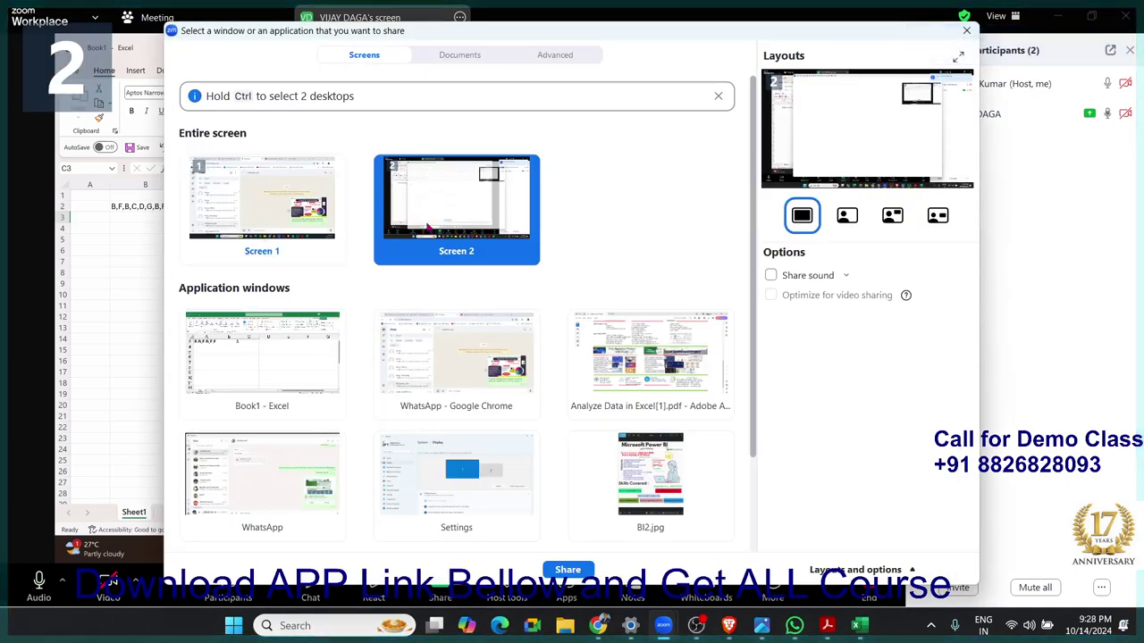
click(568, 570)
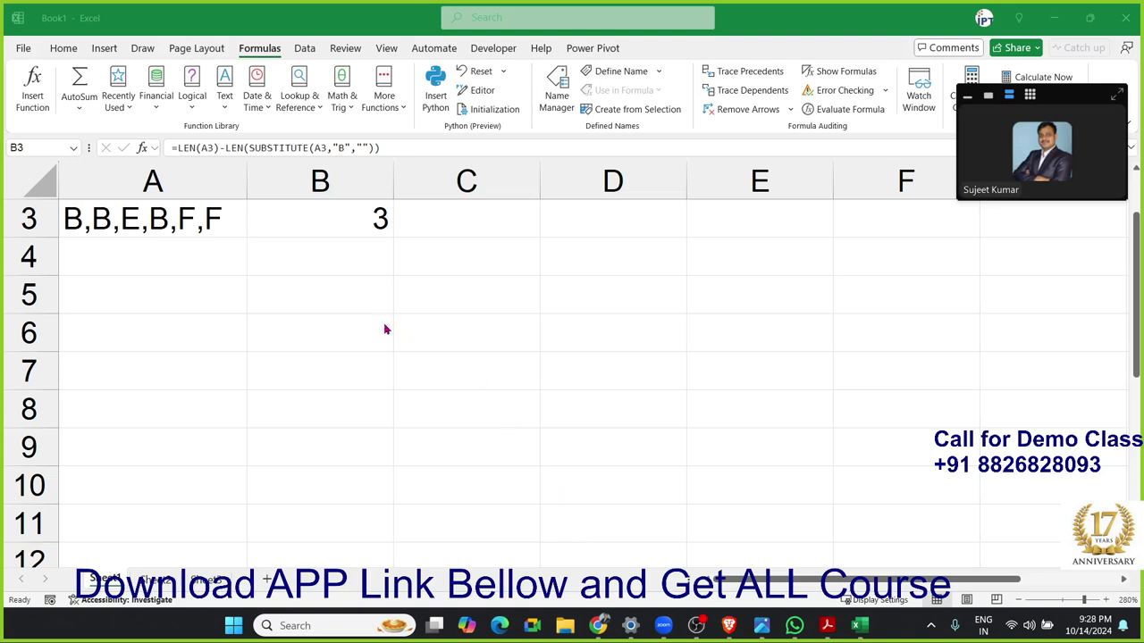
Recheck B3's formula returning 3 in Book1, then switch over to WhatsApp
drag(119, 234, 346, 233)
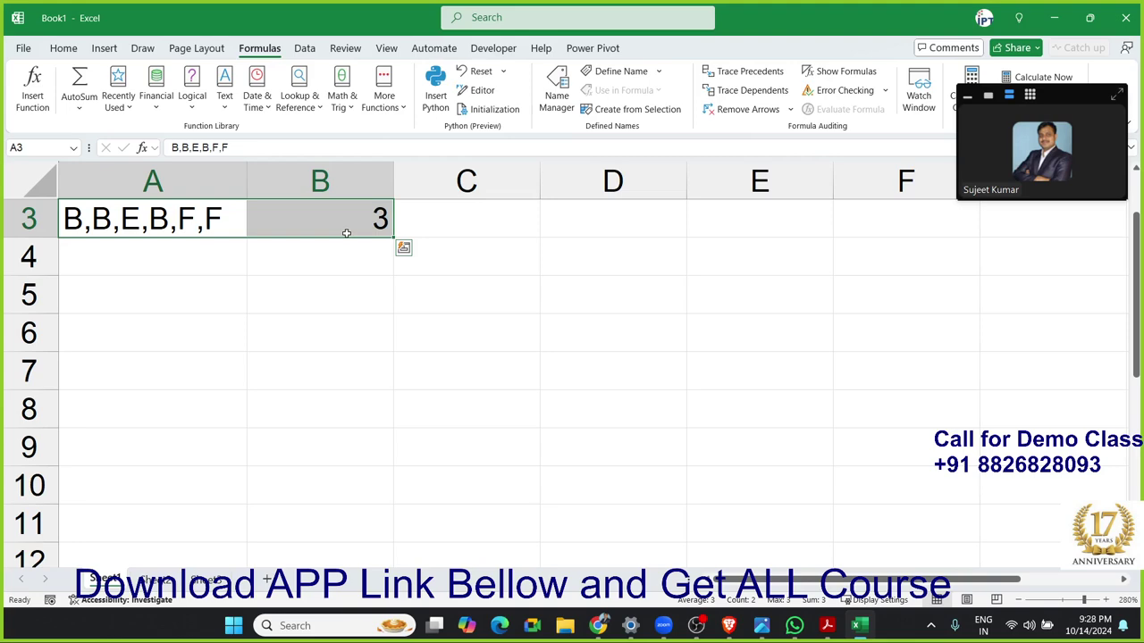
click(319, 224)
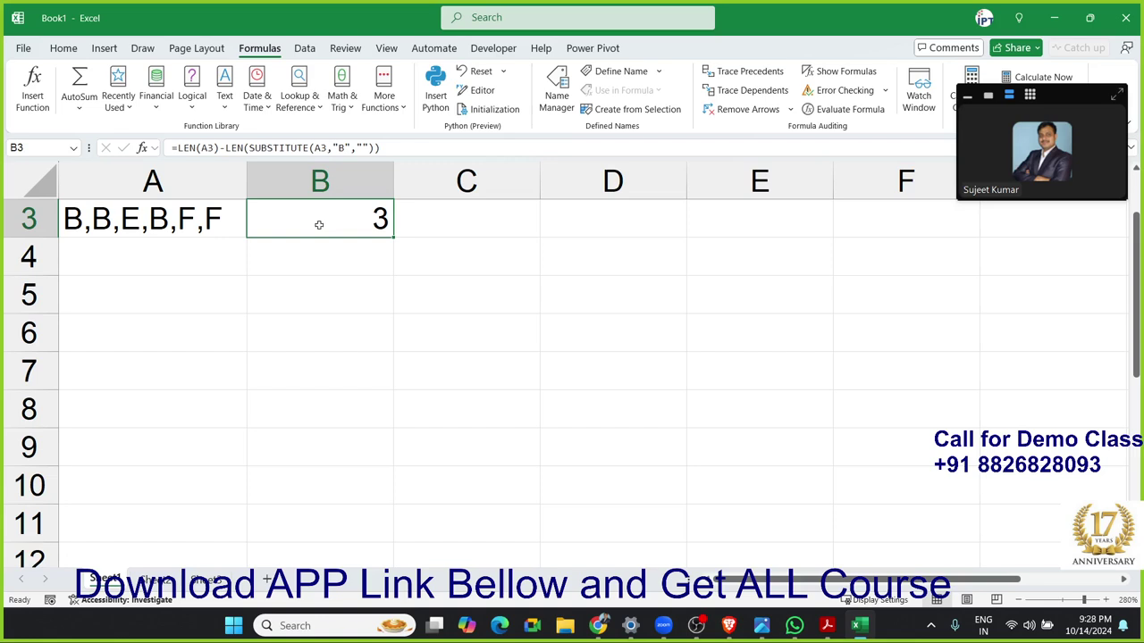
double_click(319, 224)
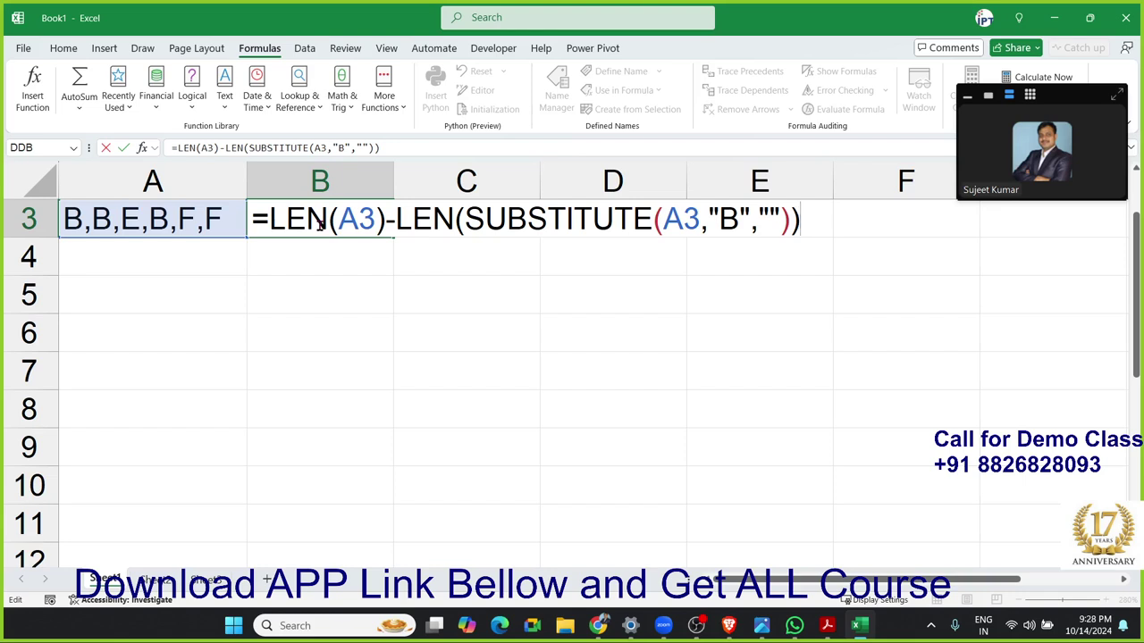
key(ctrl+Return)
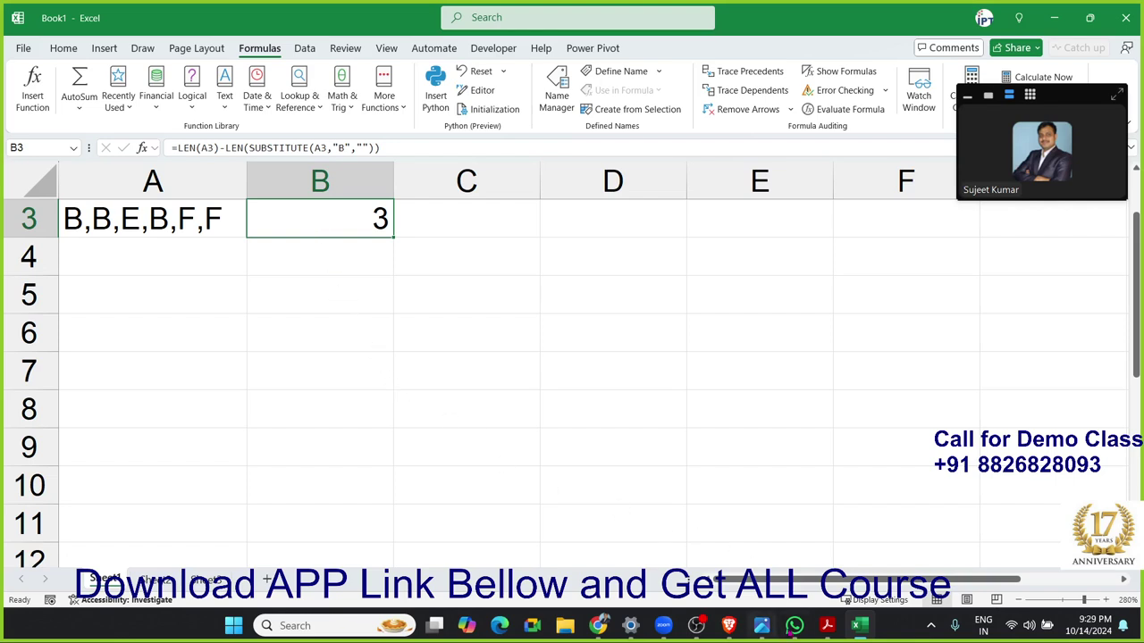
click(794, 625)
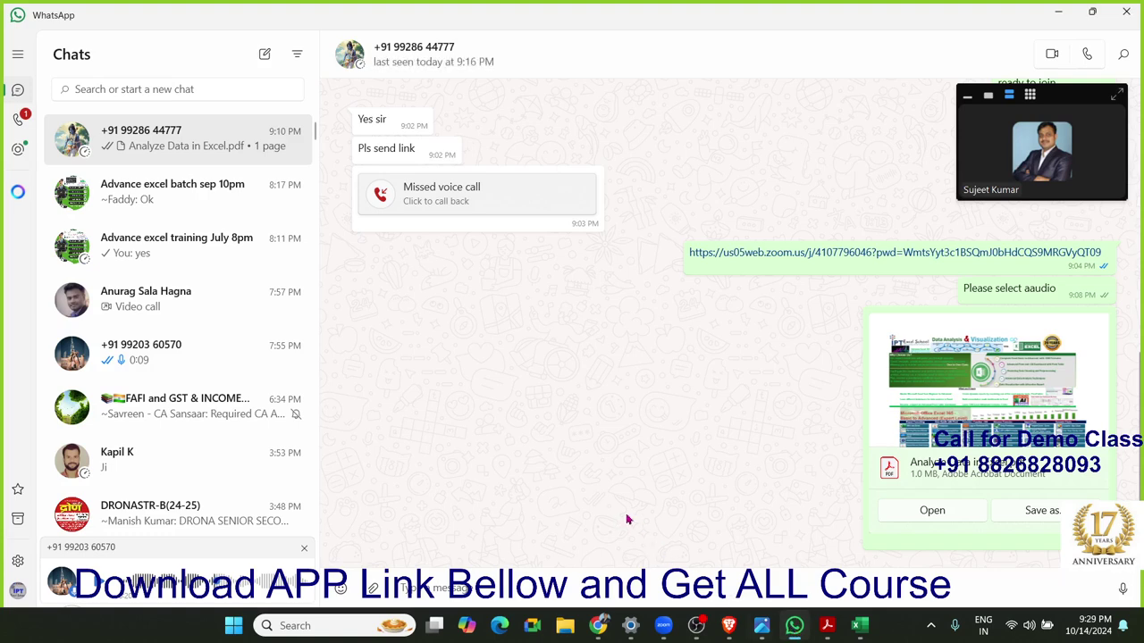
Open another contact's chat, scroll through its earlier messages, then minimize WhatsApp
click(164, 351)
scroll(586, 293, up, 3)
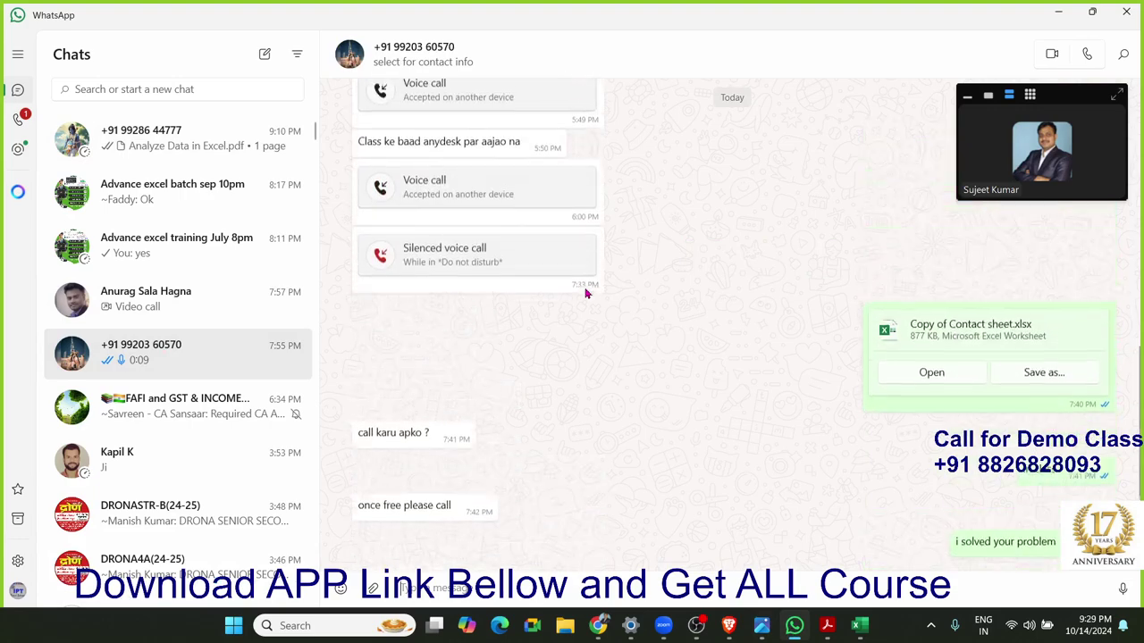
scroll(586, 294, up, 3)
scroll(587, 296, up, 3)
scroll(586, 296, up, 2)
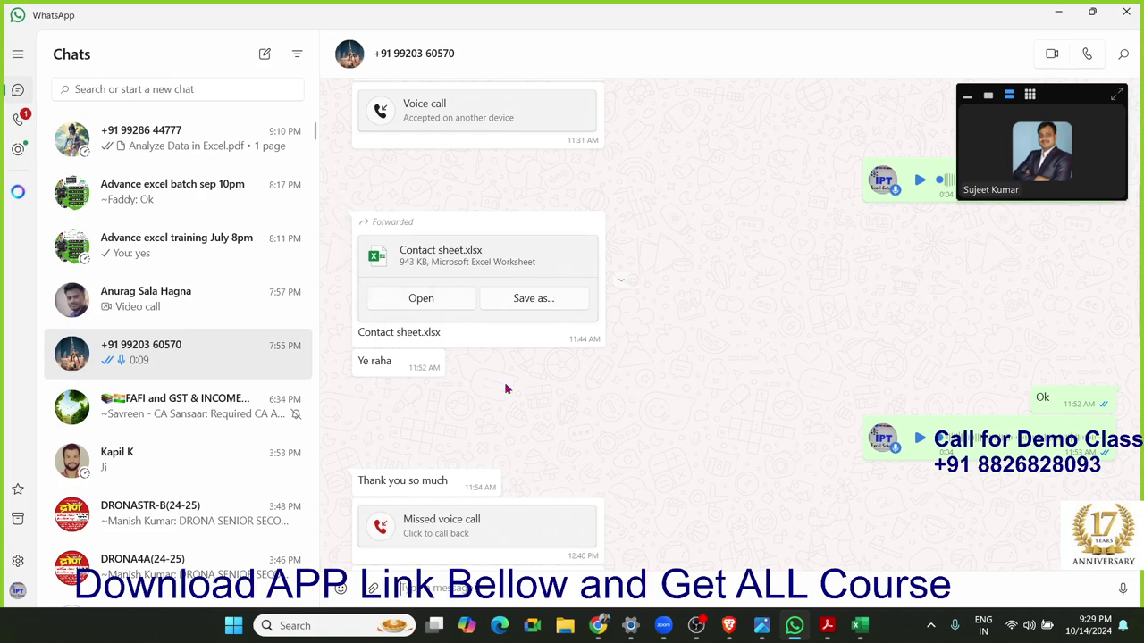
scroll(732, 429, down, 2)
scroll(719, 411, up, 1)
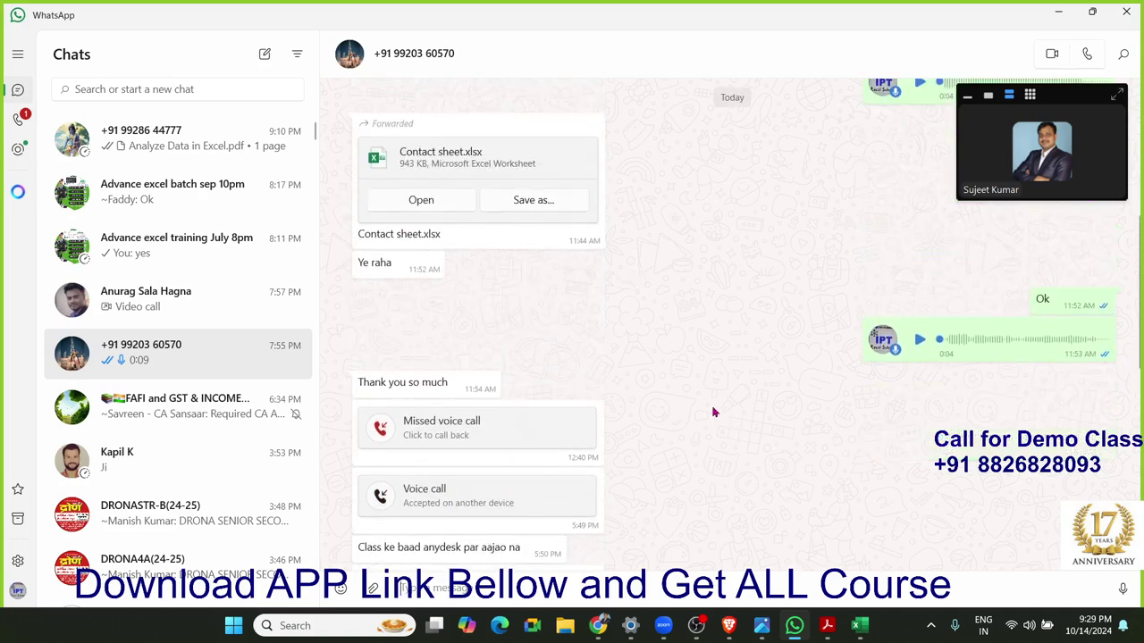
scroll(751, 375, up, 1)
scroll(720, 390, up, 1)
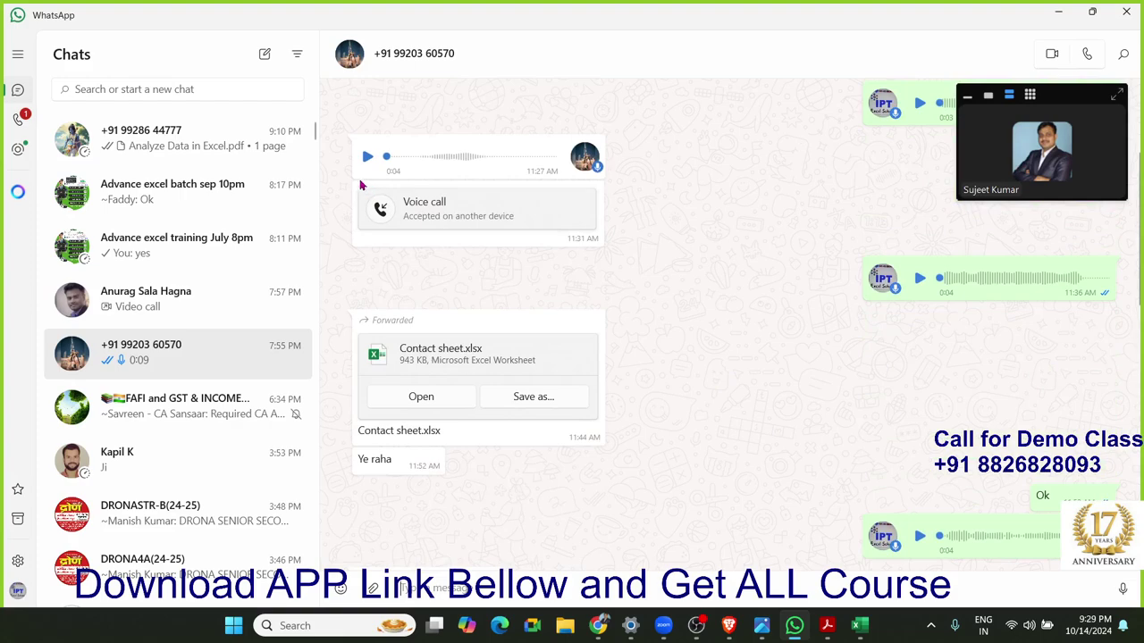
scroll(447, 196, up, 1)
scroll(447, 199, down, 1)
scroll(446, 200, down, 1)
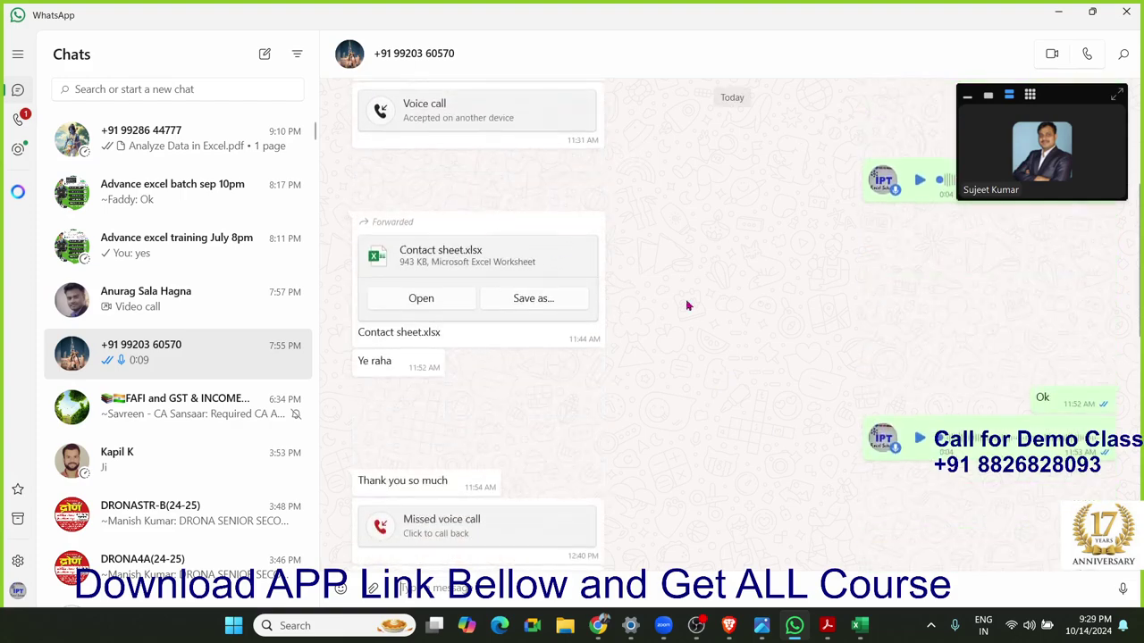
scroll(847, 391, down, 2)
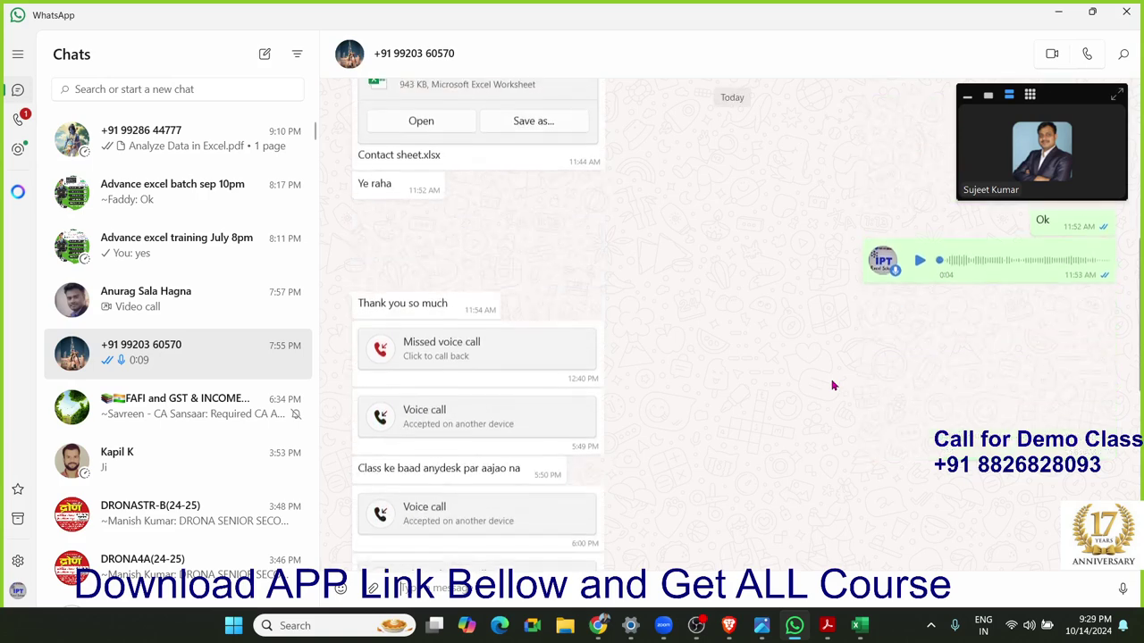
scroll(832, 384, down, 2)
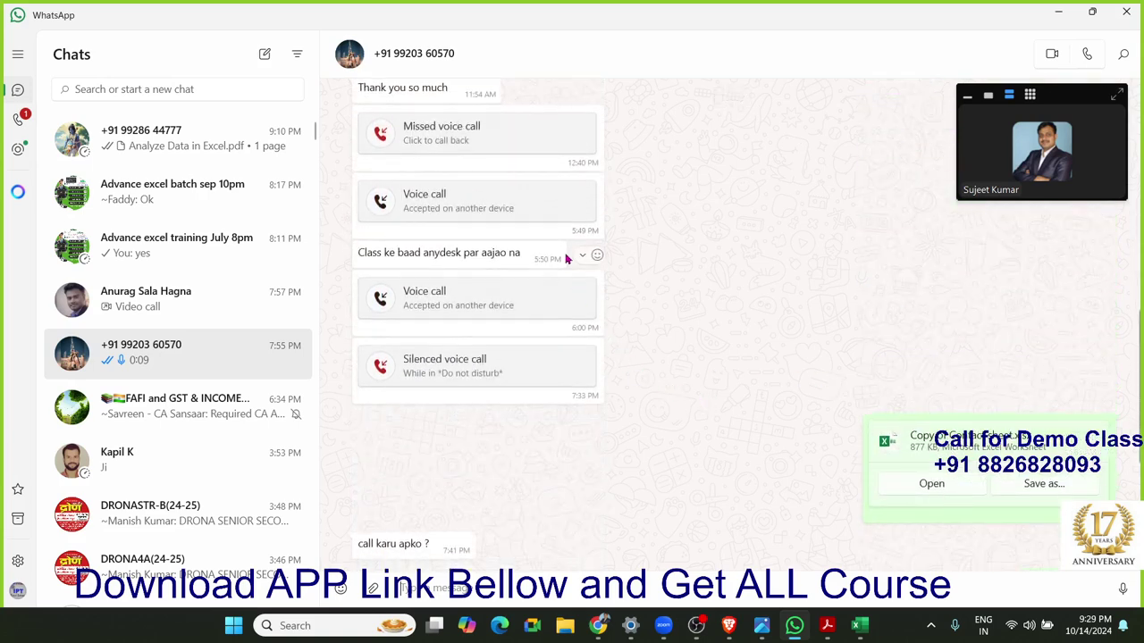
scroll(586, 294, up, 1)
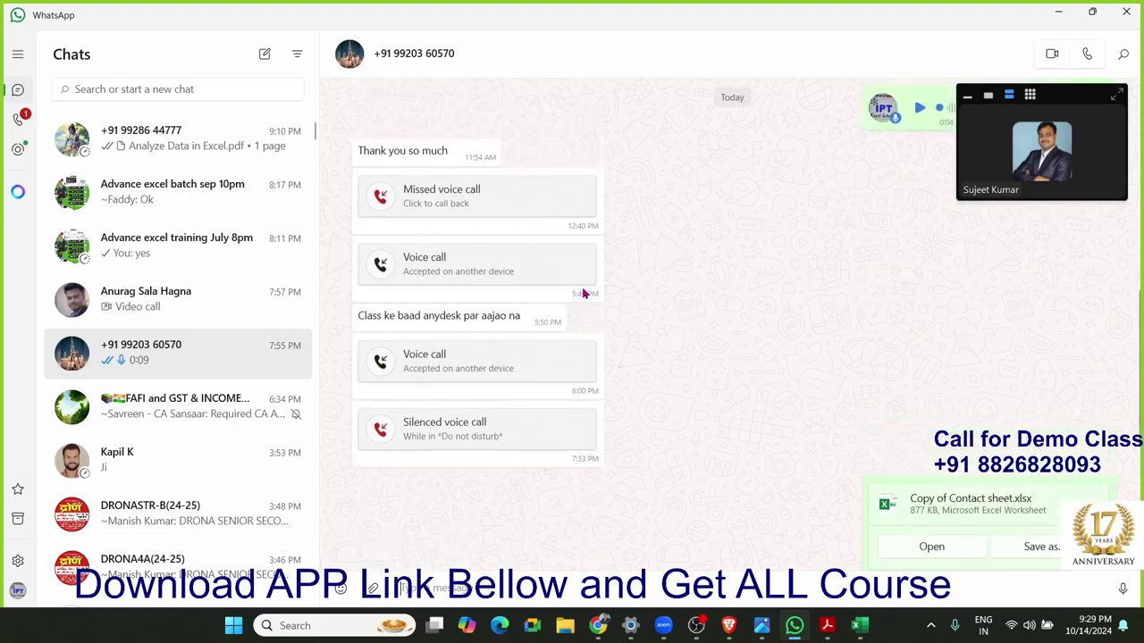
scroll(584, 292, down, 2)
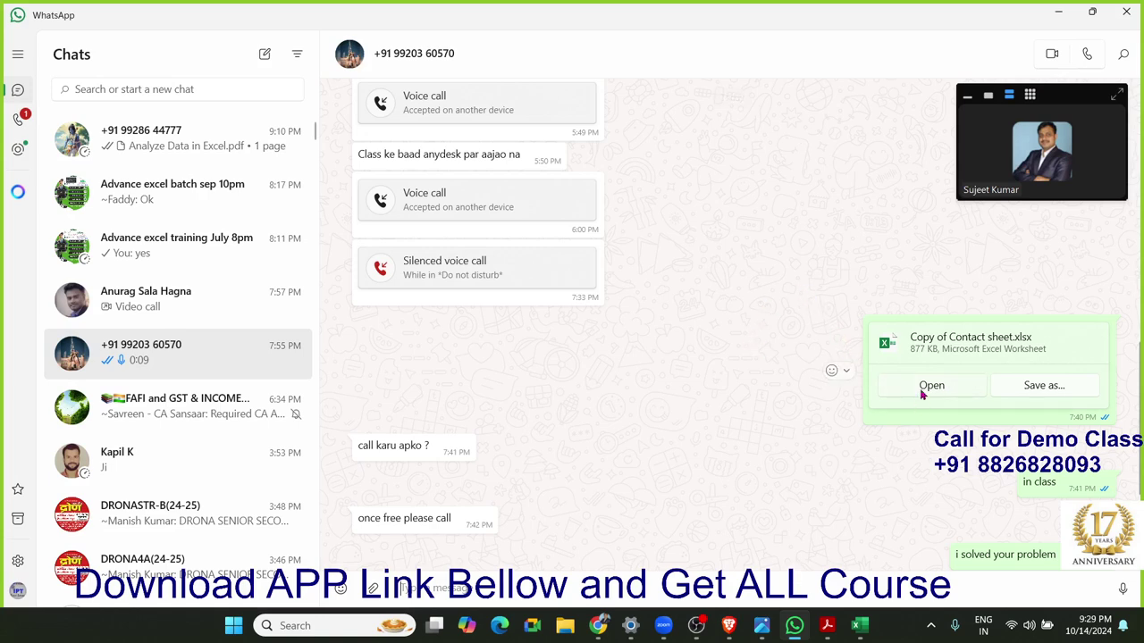
scroll(920, 375, down, 2)
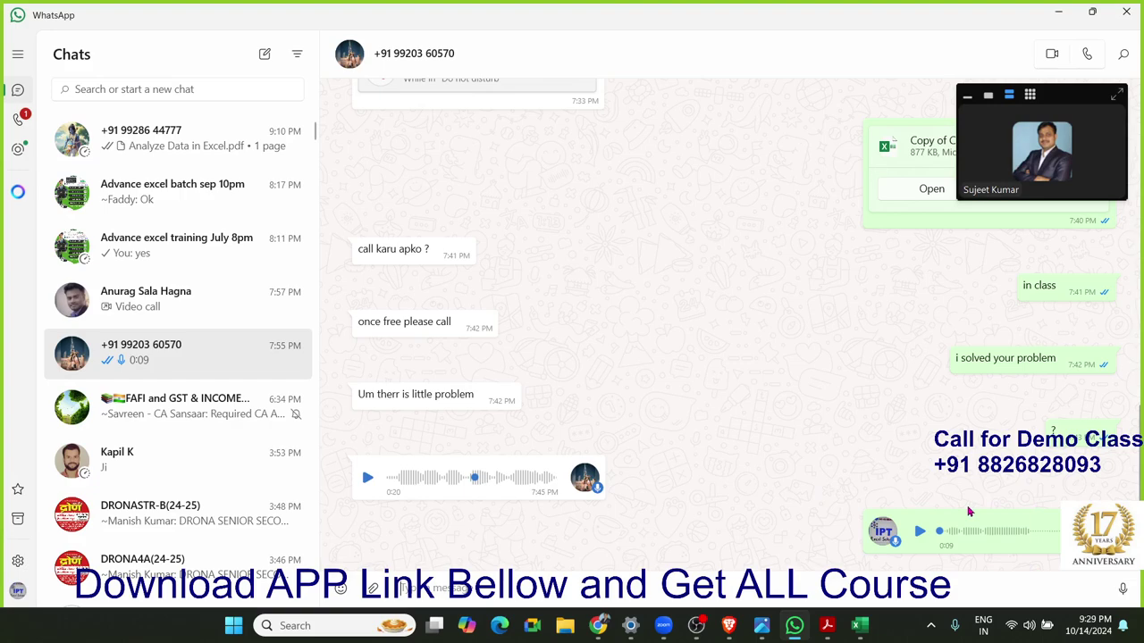
scroll(829, 501, up, 5)
scroll(829, 502, up, 3)
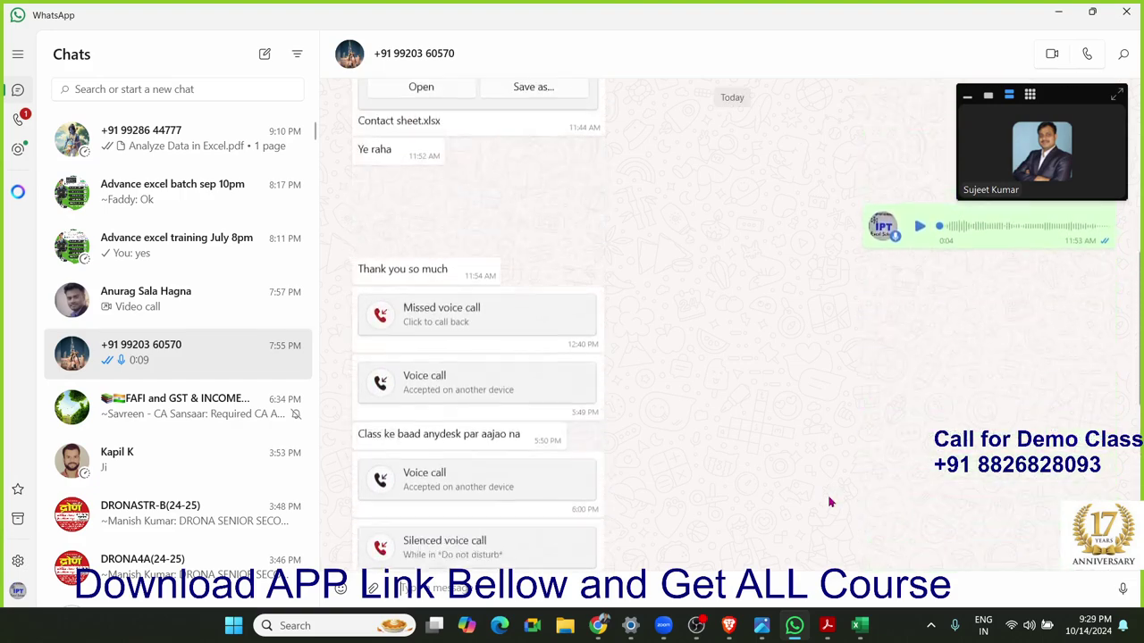
scroll(829, 501, down, 5)
scroll(829, 501, up, 2)
scroll(829, 501, up, 3)
scroll(829, 501, up, 3)
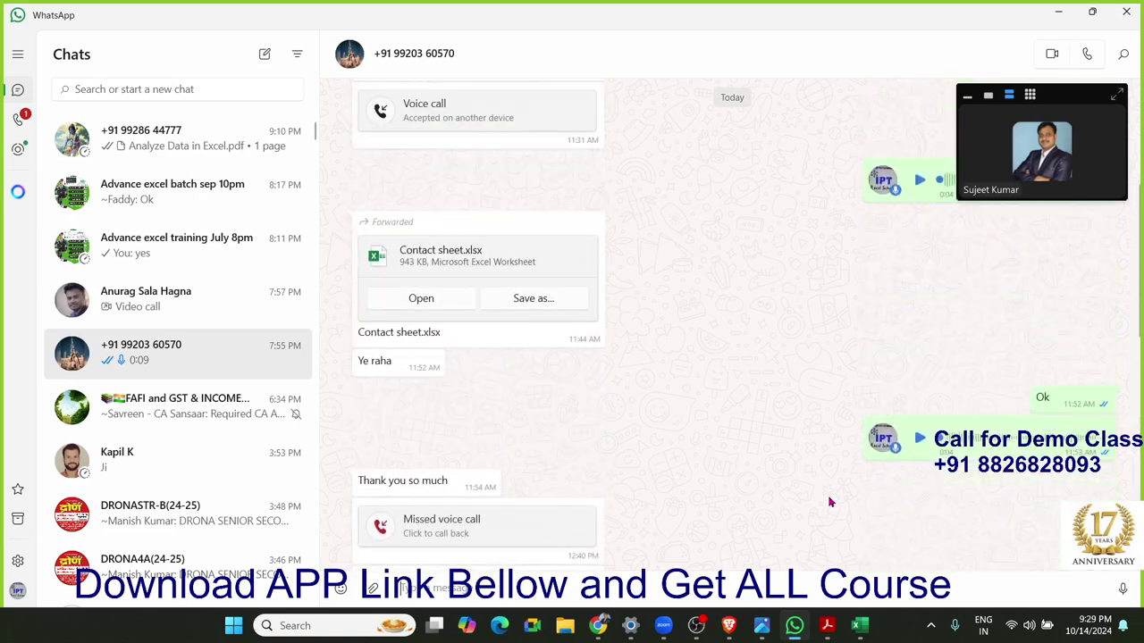
scroll(829, 501, up, 3)
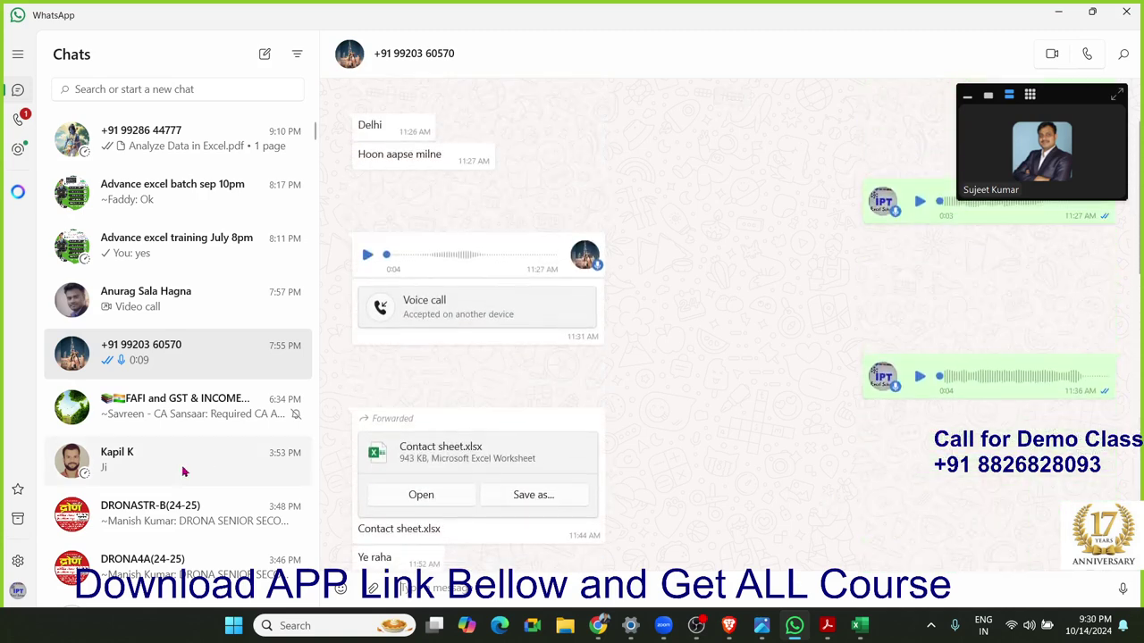
scroll(183, 471, down, 5)
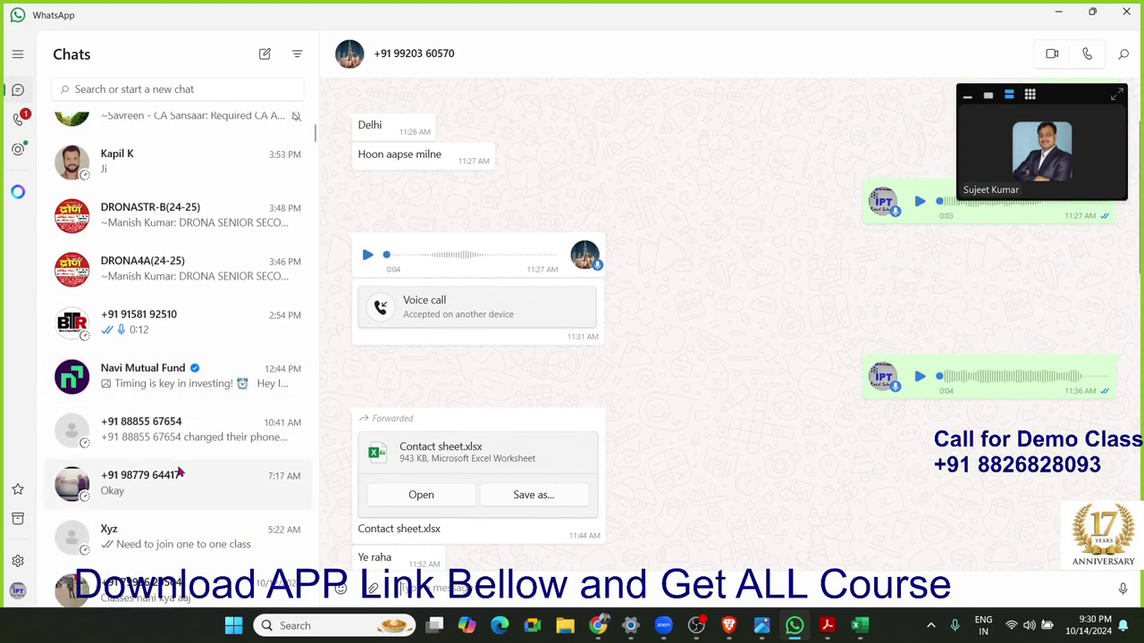
scroll(187, 473, up, 2)
scroll(214, 476, down, 3)
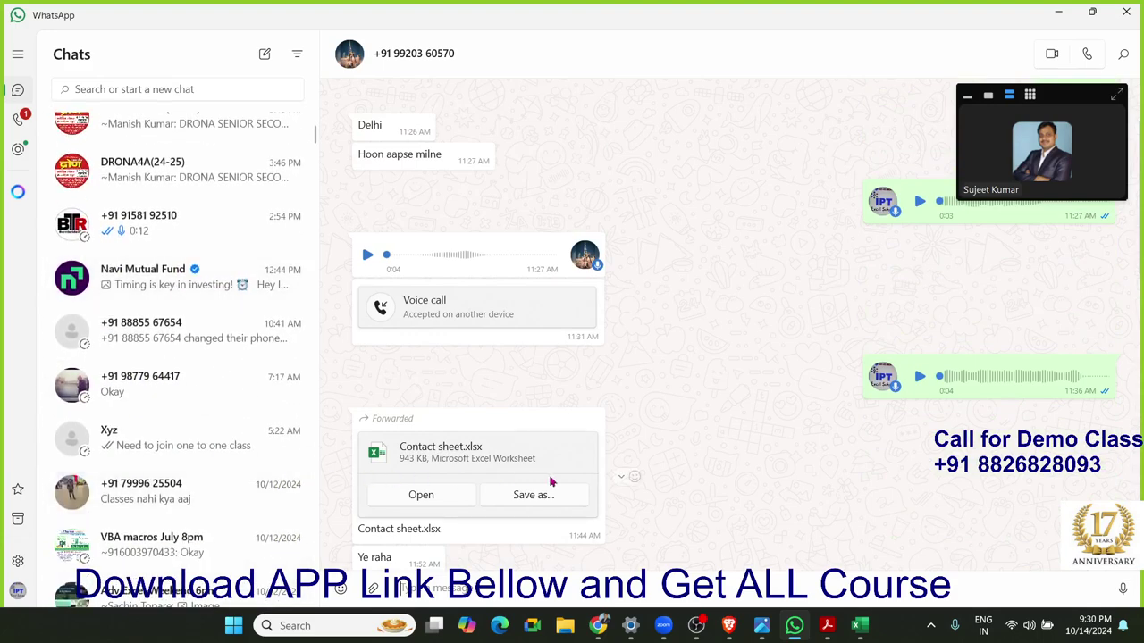
scroll(740, 438, up, 2)
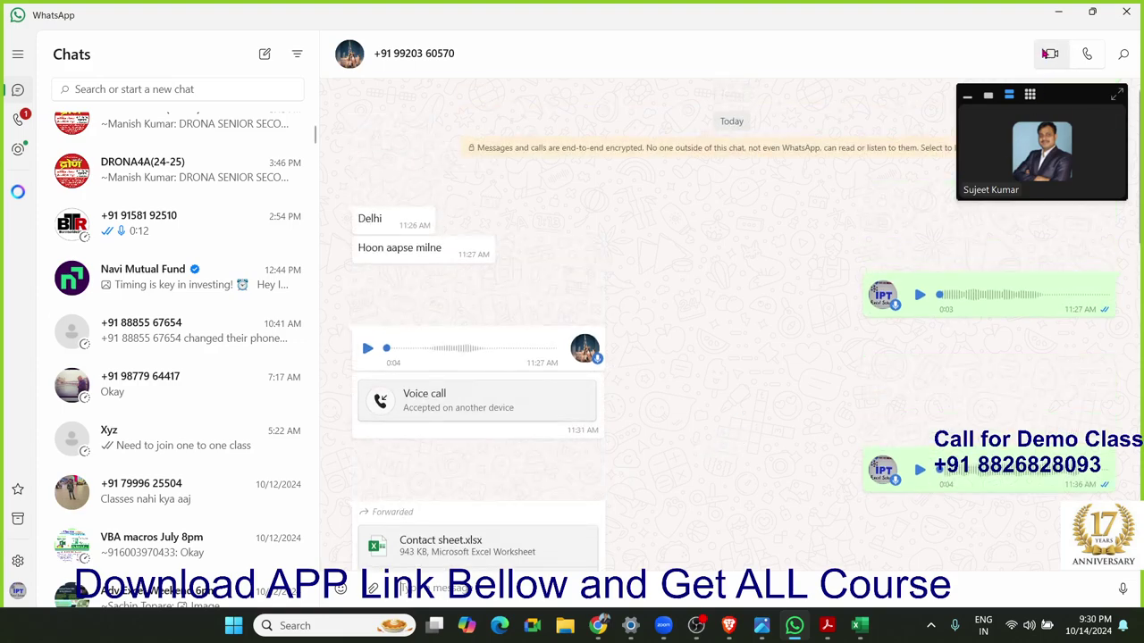
click(1059, 13)
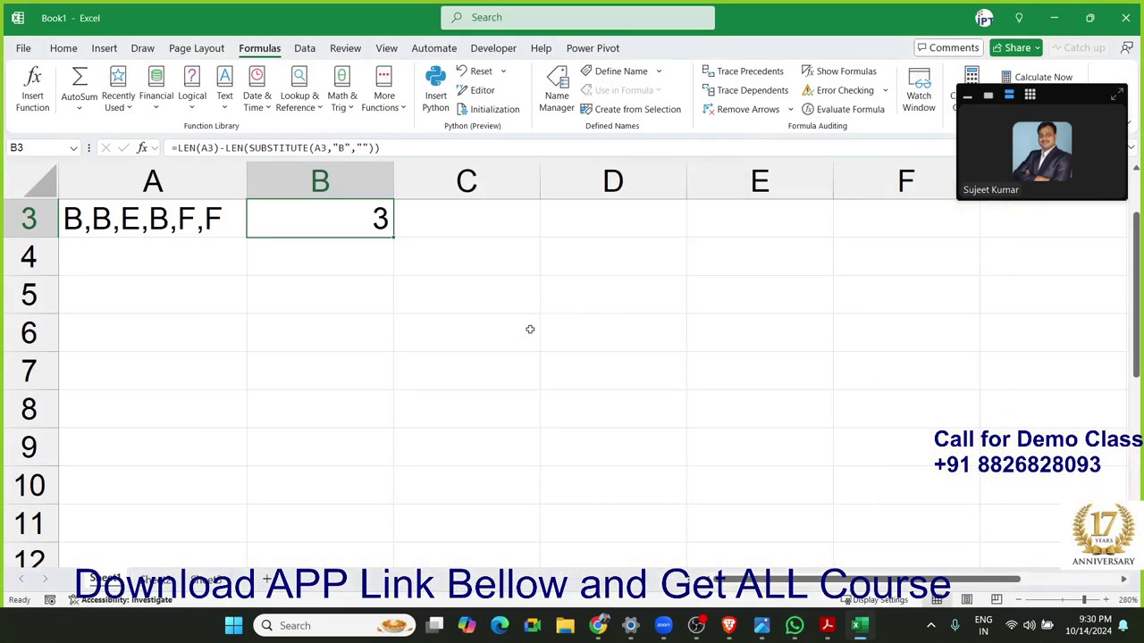
Switch to the course brochure PDF in Adobe Acrobat from the taskbar
click(598, 625)
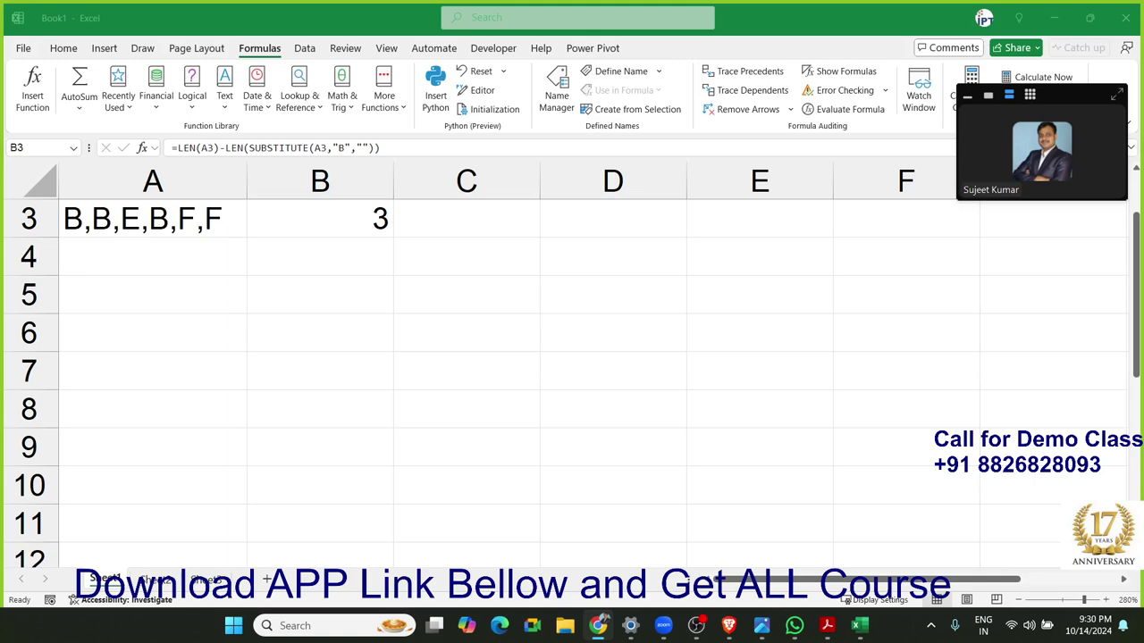
click(826, 625)
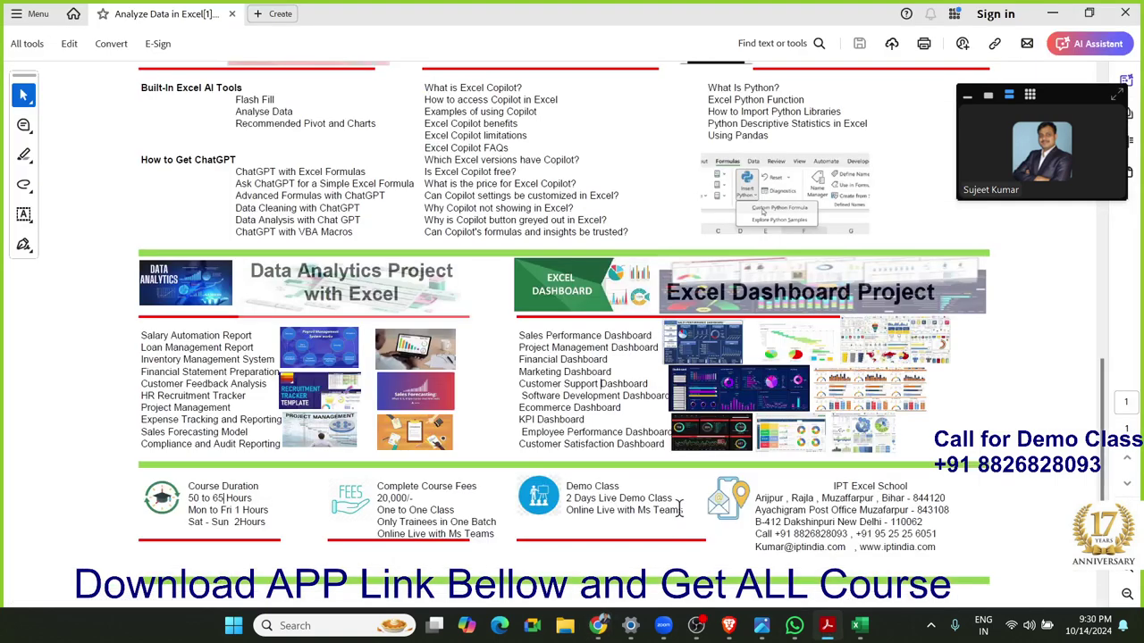
mouse_move(187, 496)
mouse_down()
mouse_move(240, 509)
mouse_move(225, 506)
mouse_up()
click(234, 513)
double_click(262, 510)
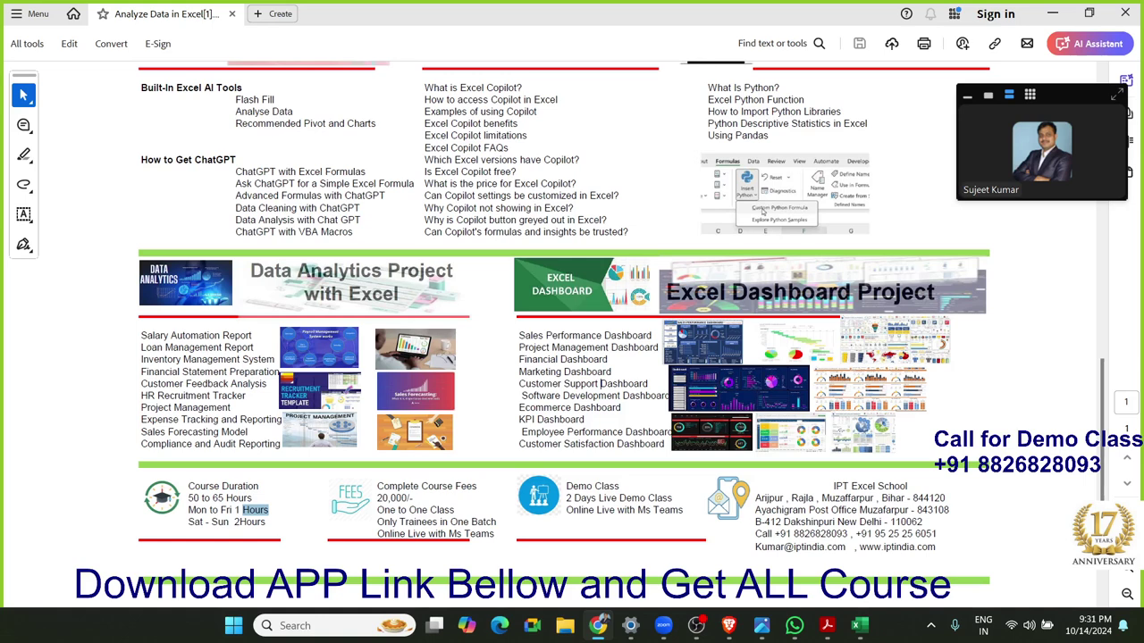
Stop screen sharing with Alt+S and turn on the host's camera
mouse_move(1041, 152)
key(alt+s)
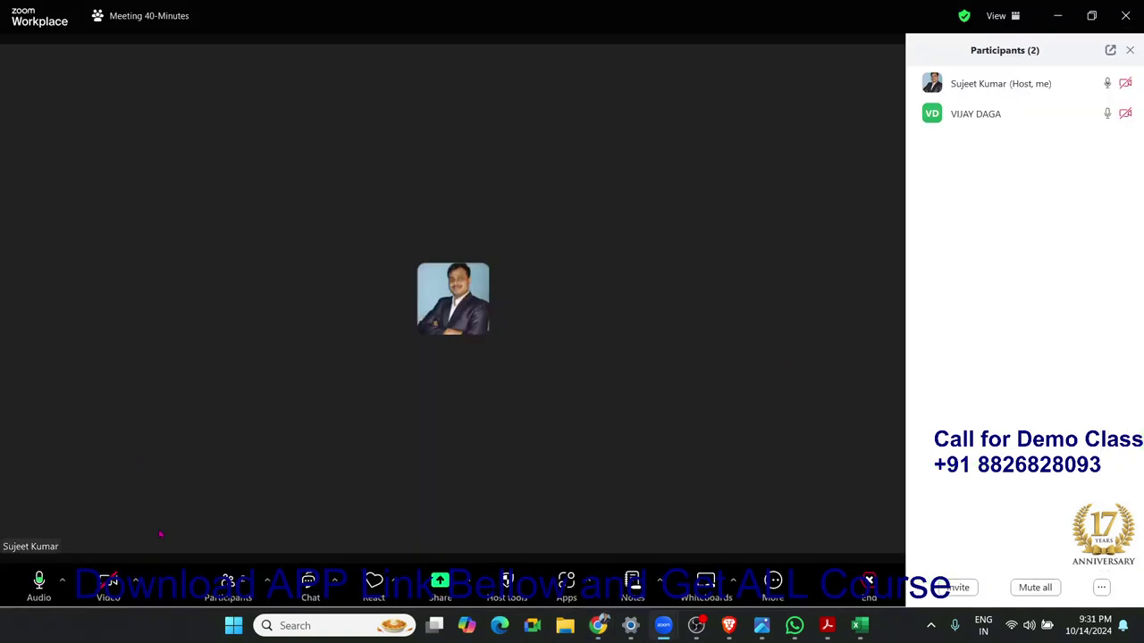
click(88, 582)
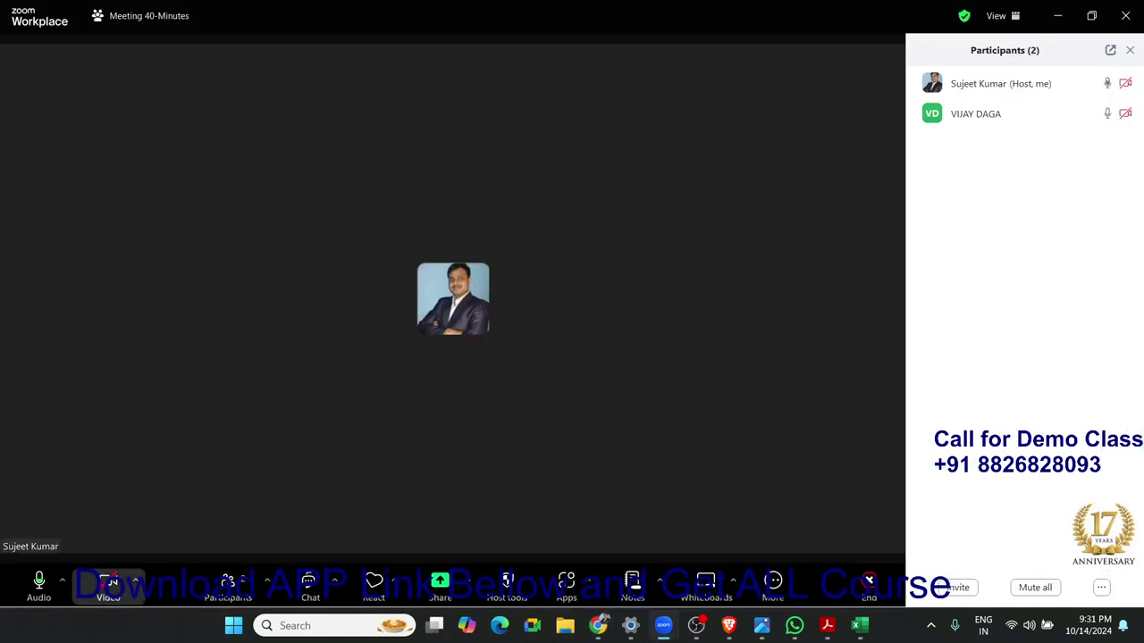